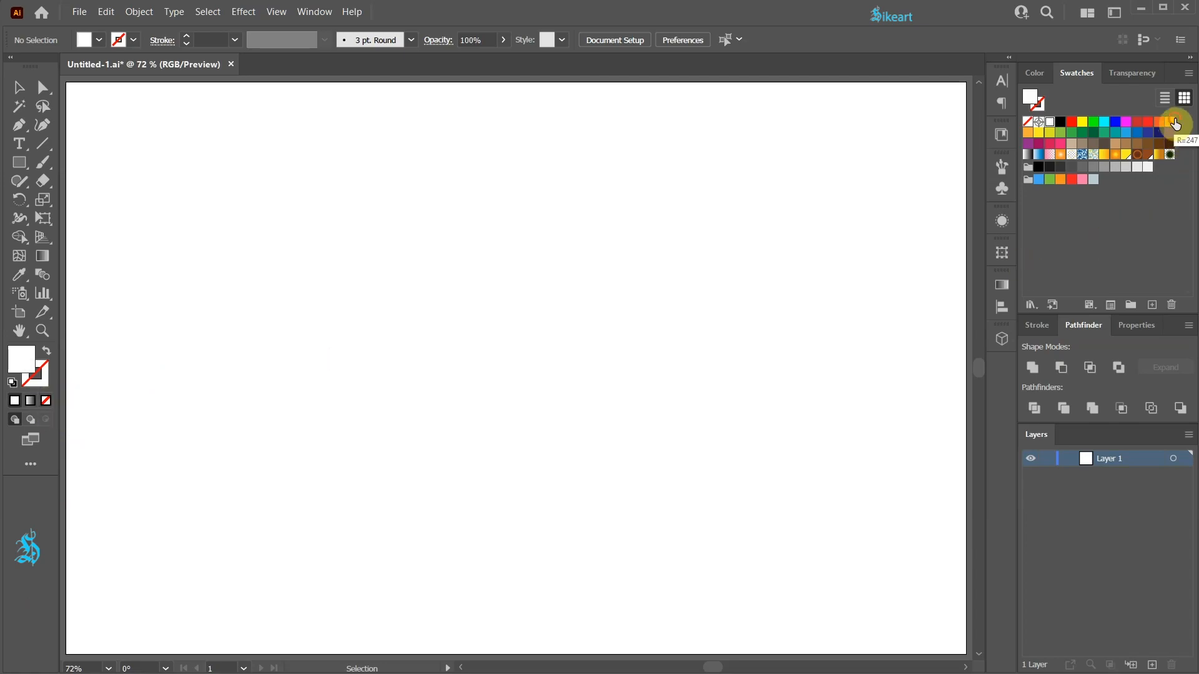
# Step: Draw an orange circle outward from the center of the artboard with no stroke
pyautogui.click(1170, 122)
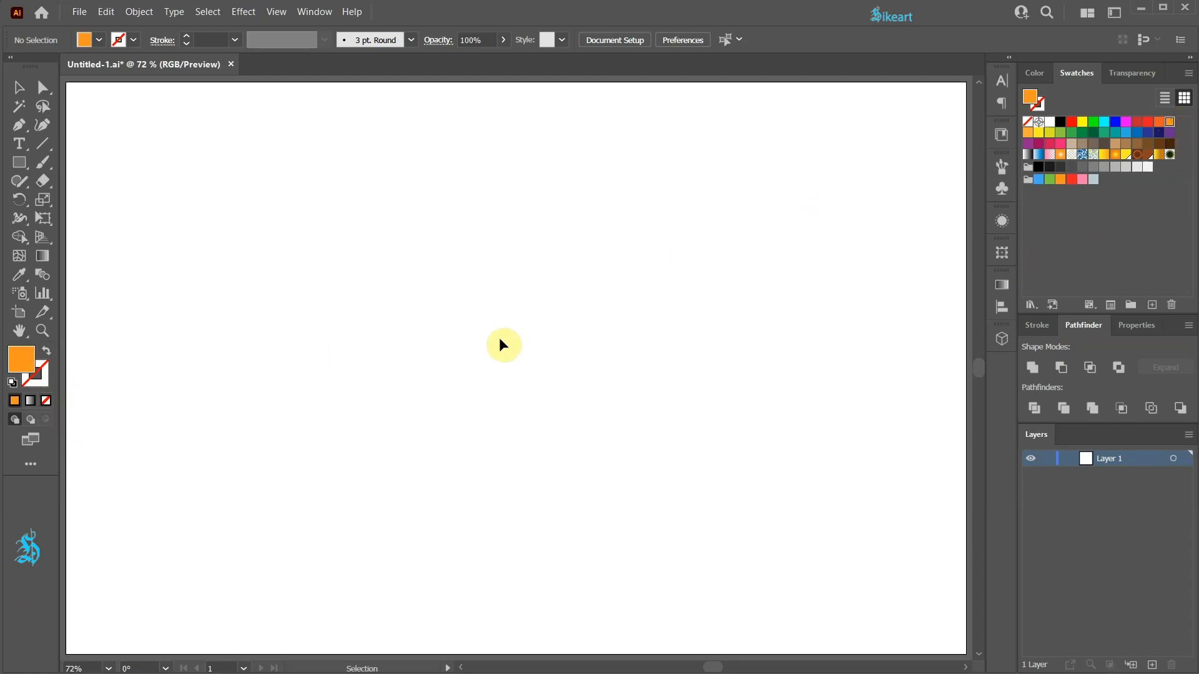
pyautogui.press('l')
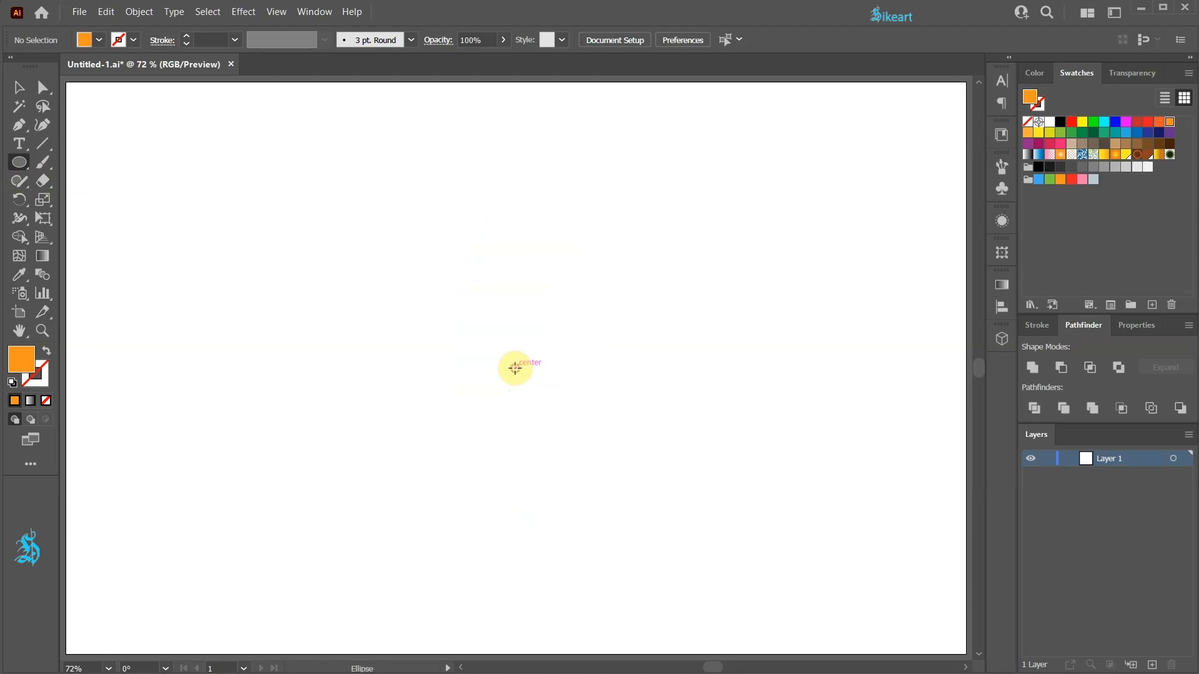
pyautogui.moveTo(514, 367); pyautogui.dragTo(585, 471)
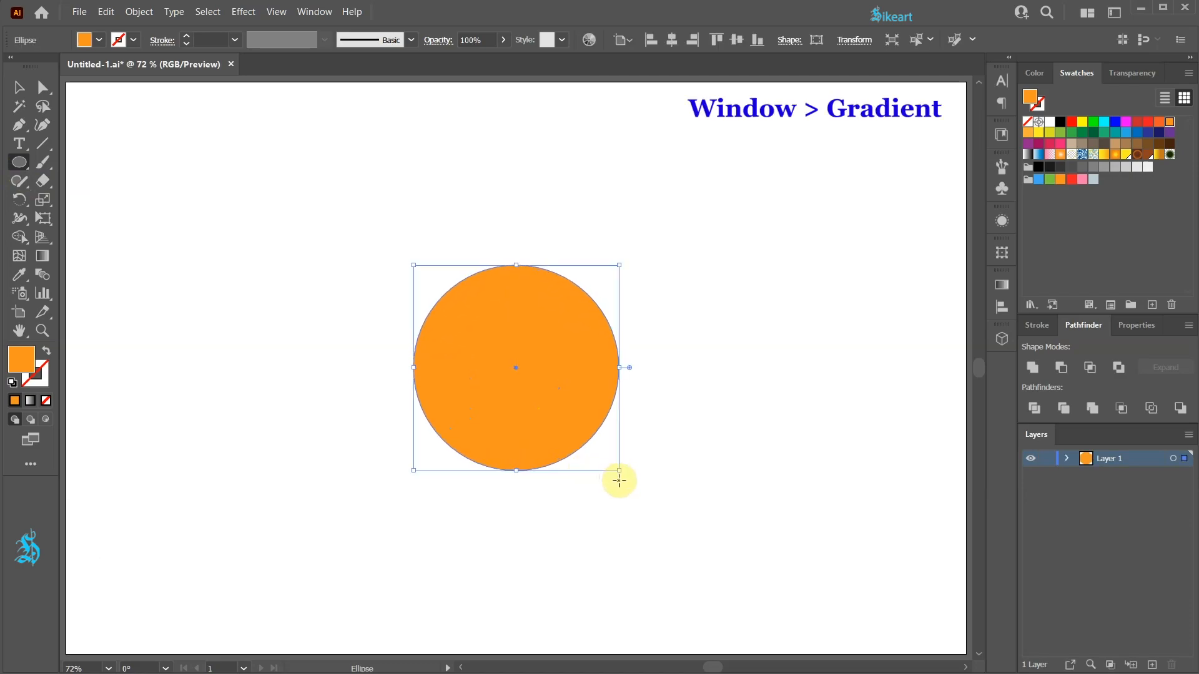
# Step: Fill the circle with the linear yellow-to-orange gradient swatch and check its color stops against fcee21 and f7931e
pyautogui.click(1103, 154)
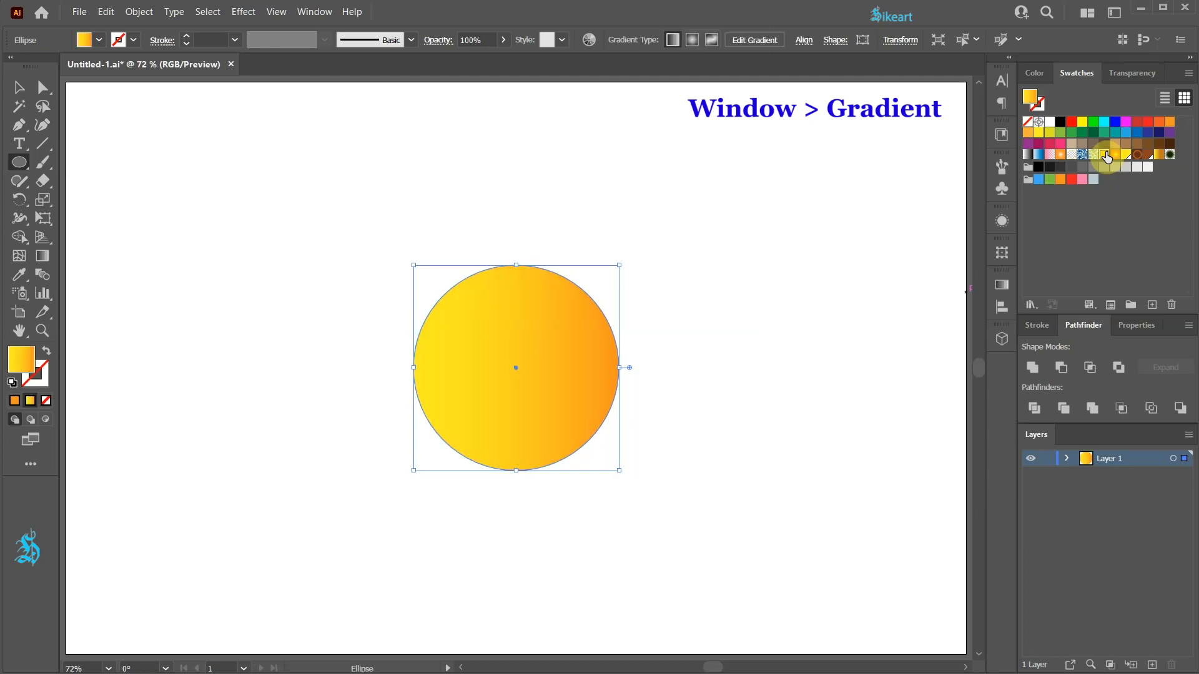
pyautogui.click(1001, 285)
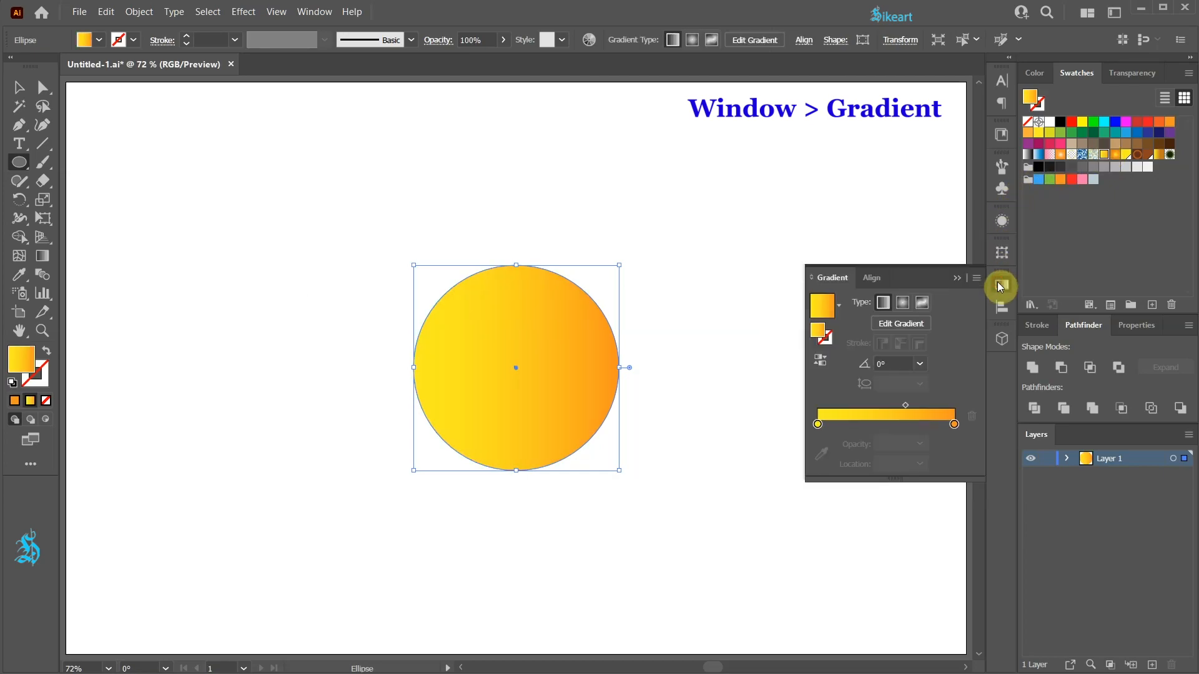
pyautogui.click(953, 425)
pyautogui.doubleClick(953, 425)
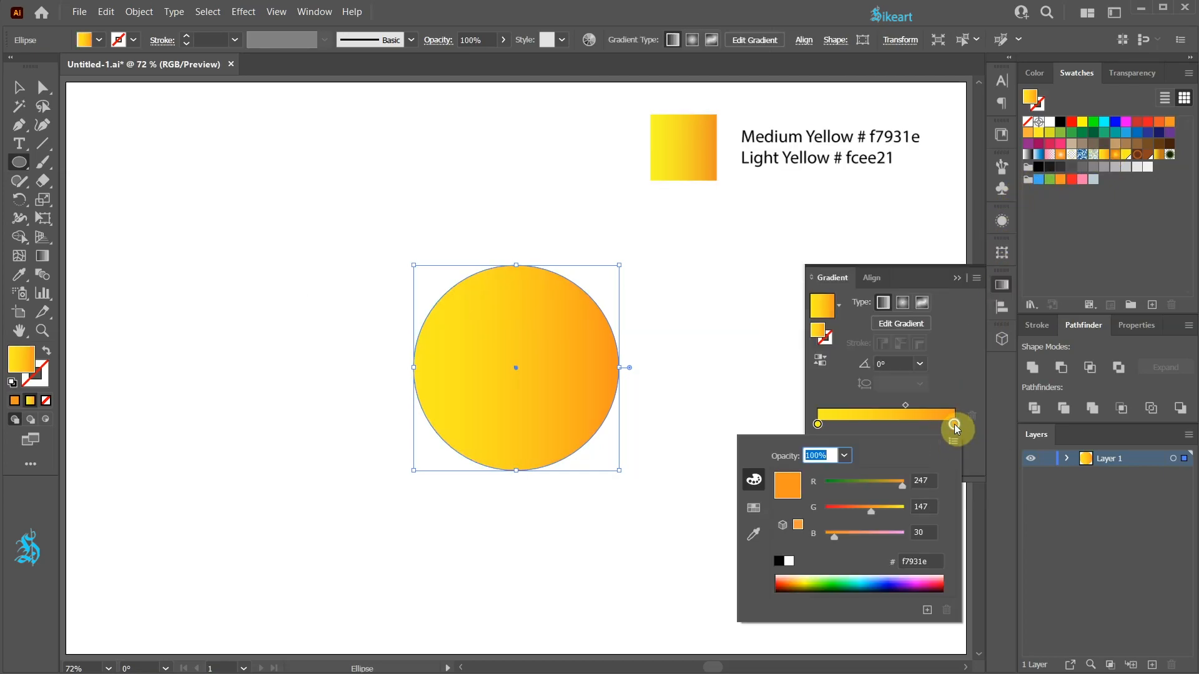
pyautogui.click(818, 425)
pyautogui.doubleClick(818, 425)
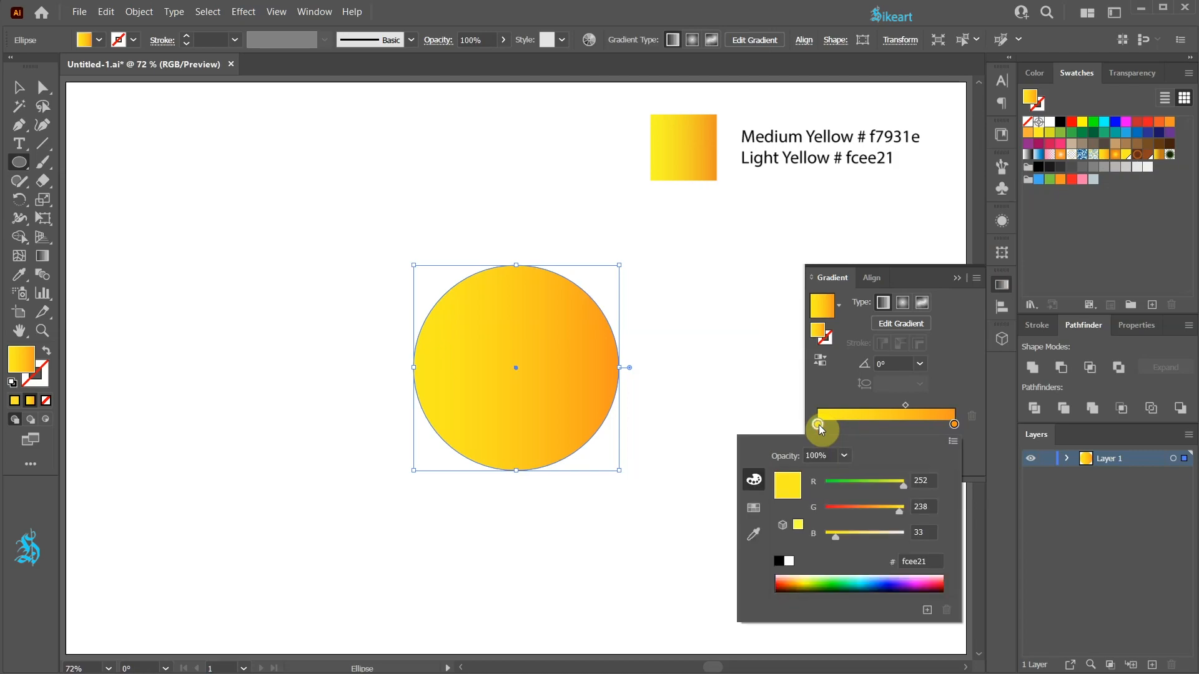
pyautogui.click(819, 426)
pyautogui.click(955, 278)
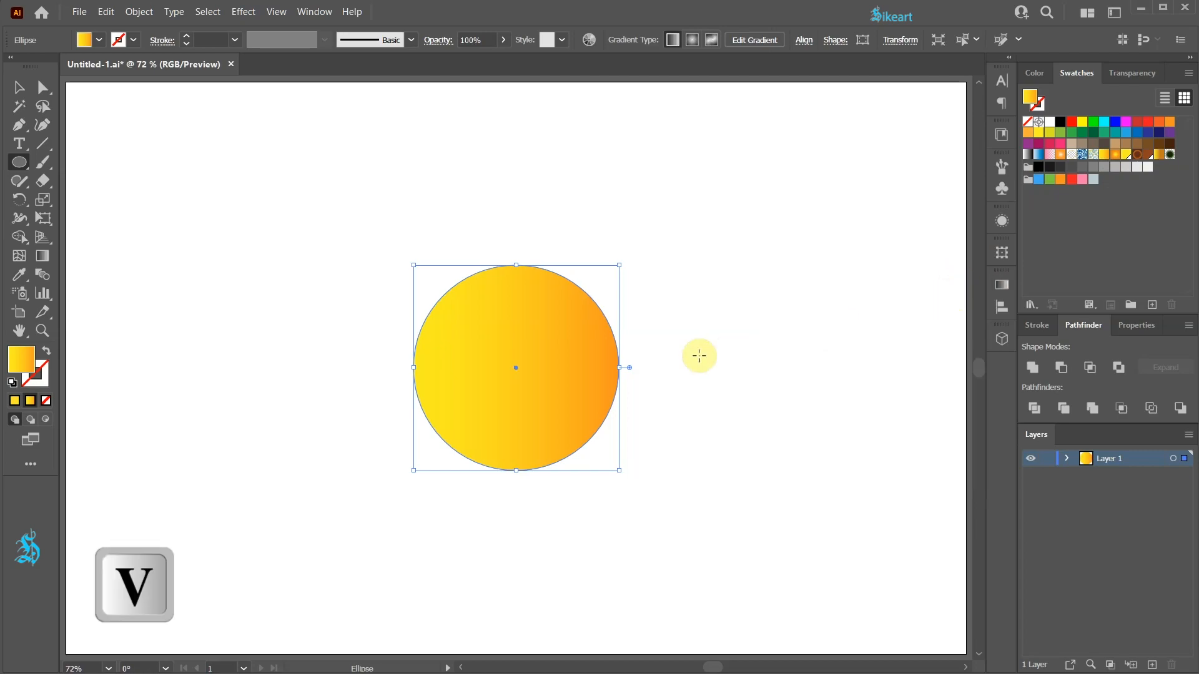
# Step: Duplicate the circle horizontally so the two overlap, and intersect them into a single pointed petal shape
pyautogui.press('v')
pyautogui.moveTo(581, 390); pyautogui.dragTo(464, 390)
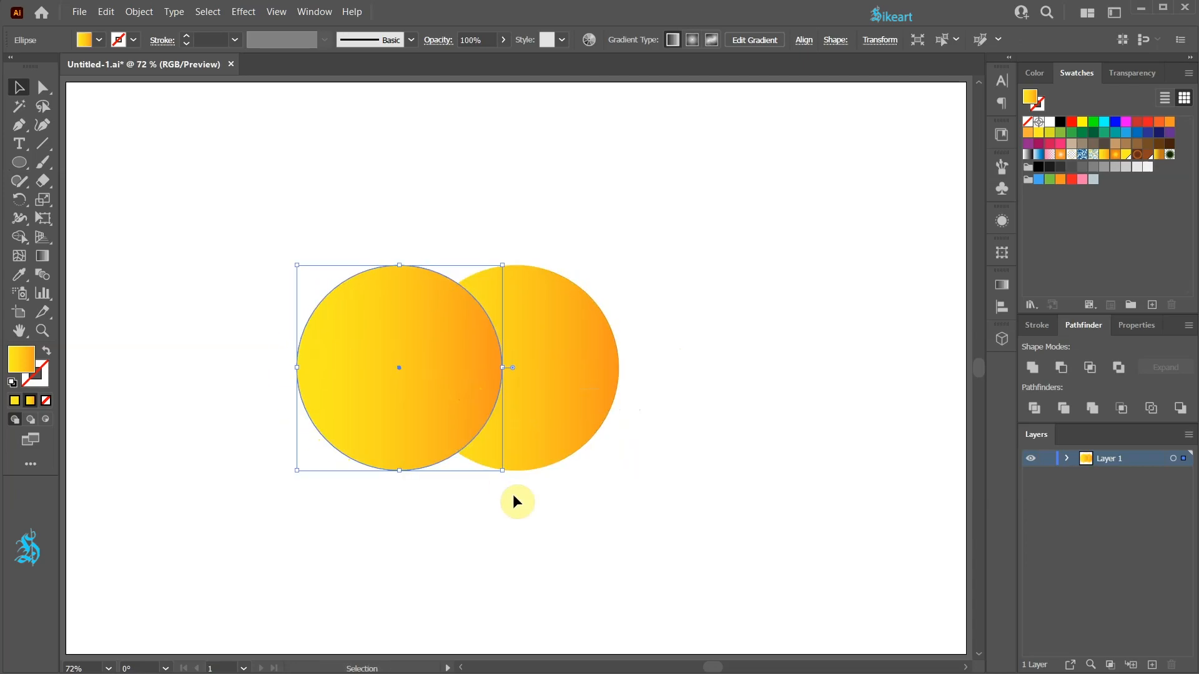
pyautogui.moveTo(267, 214); pyautogui.dragTo(715, 506)
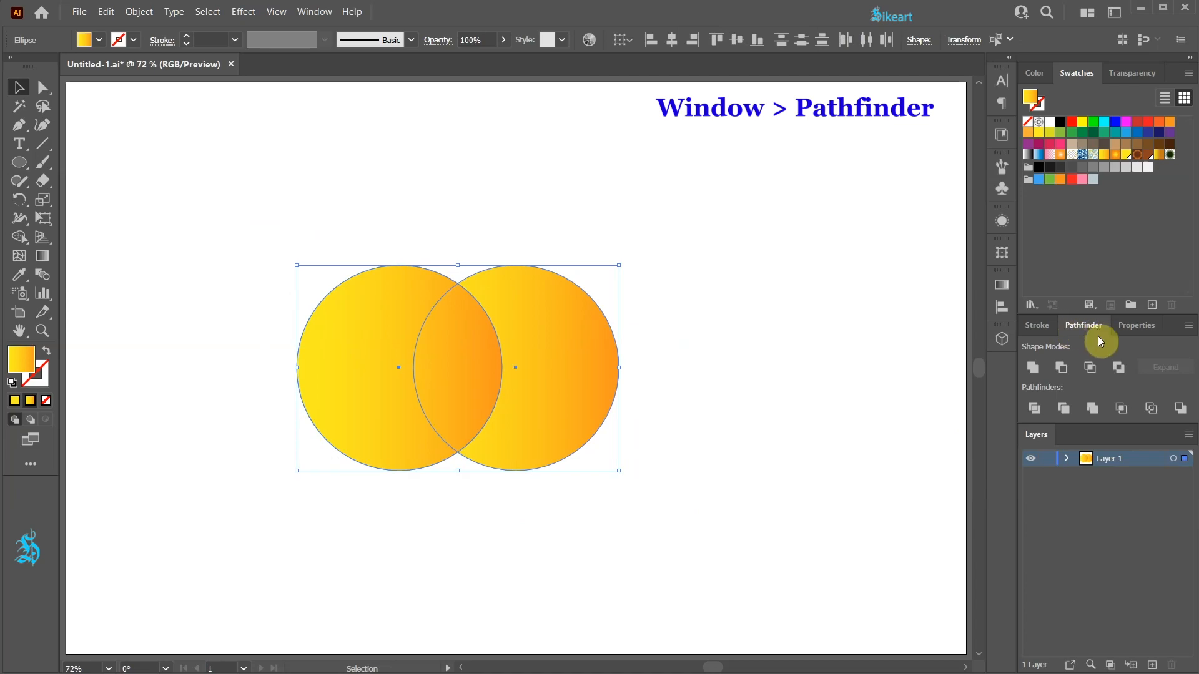
pyautogui.click(1093, 371)
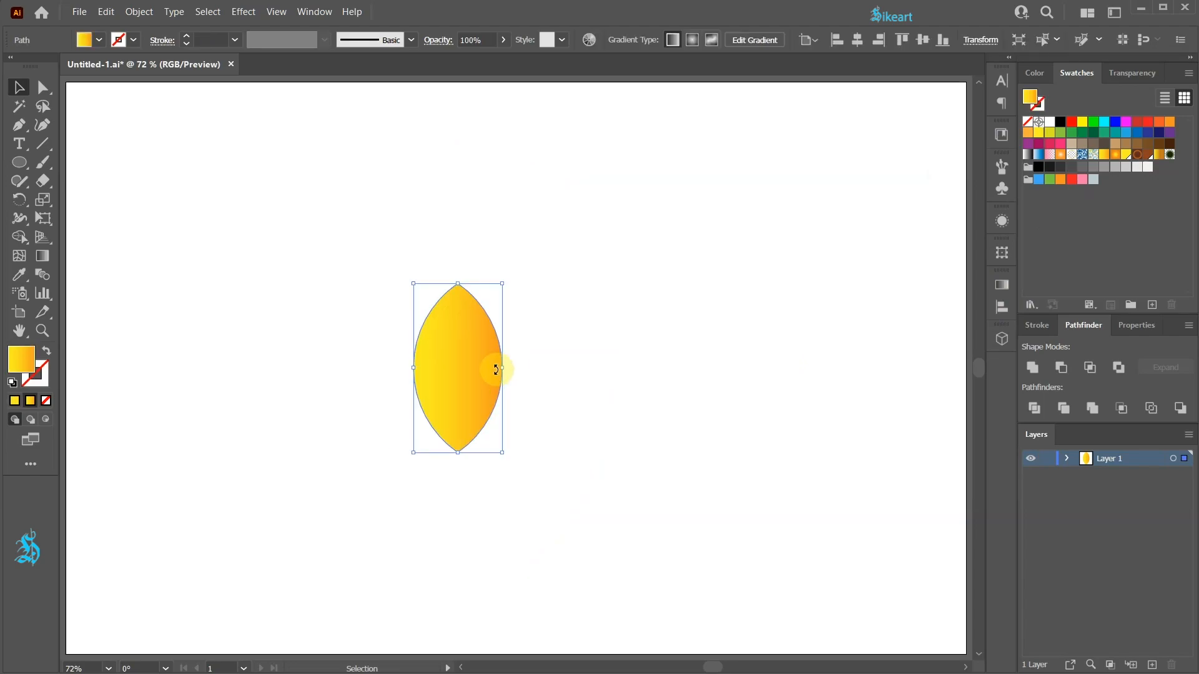
pyautogui.scroll(3, 441, 374)
pyautogui.click(731, 309)
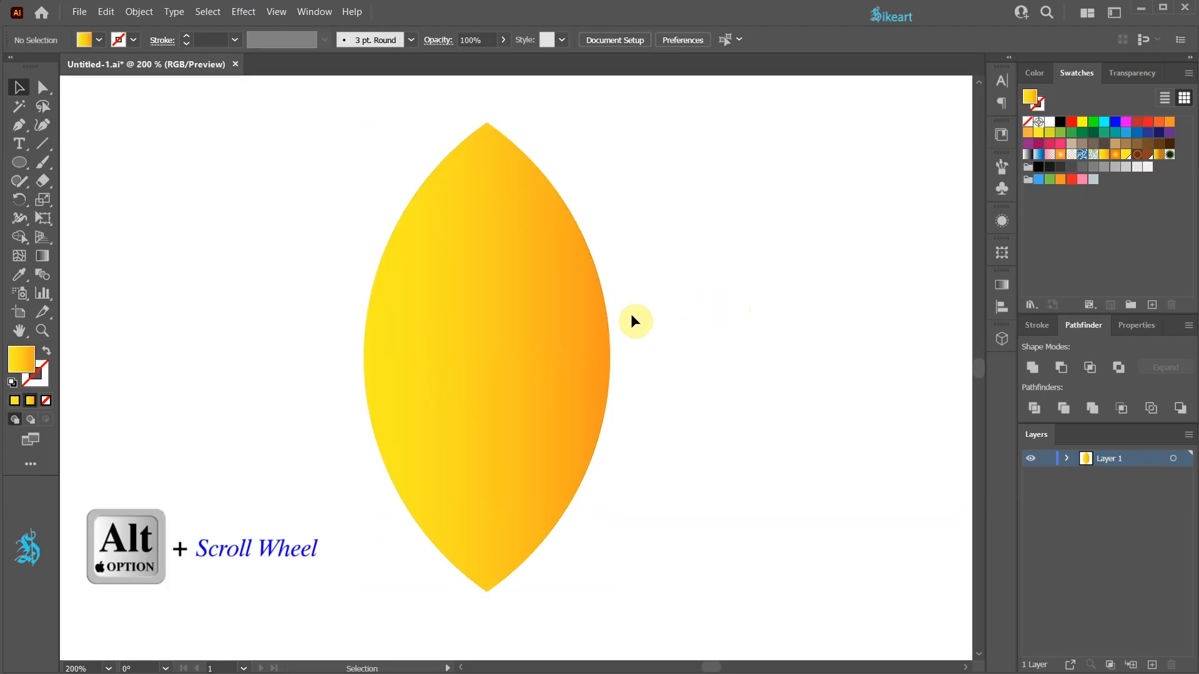
# Step: Set the drawing colors to no fill and a solid light yellow #fcee21 stroke
pyautogui.click(44, 355)
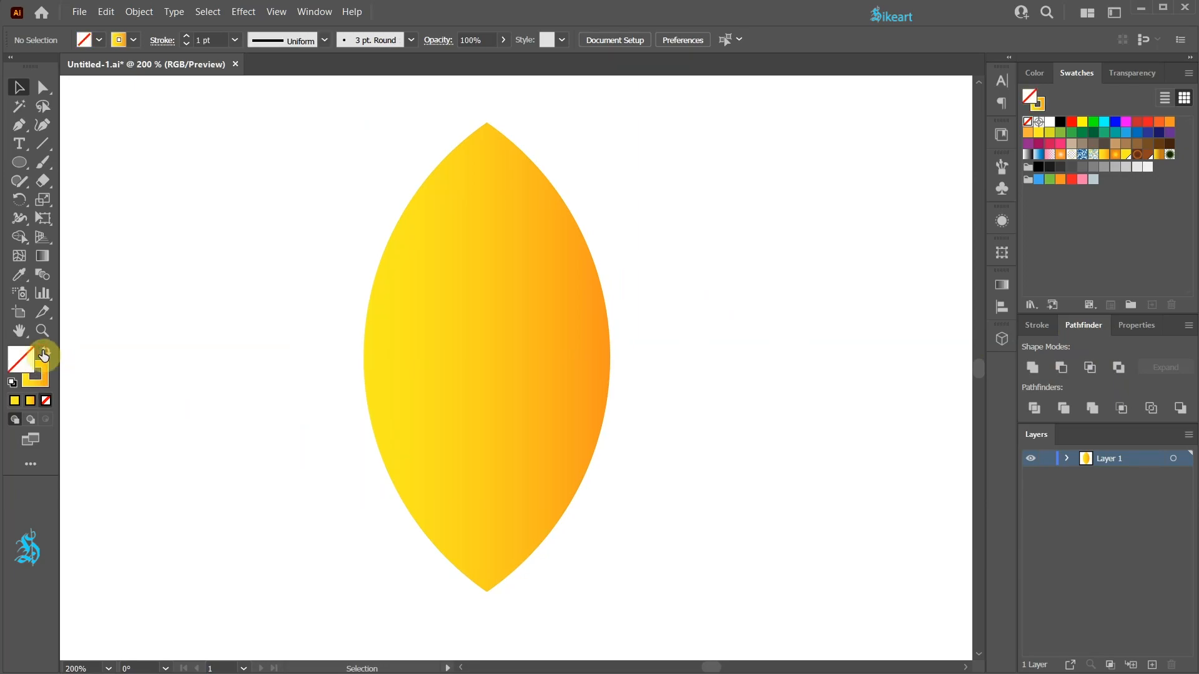
pyautogui.click(43, 380)
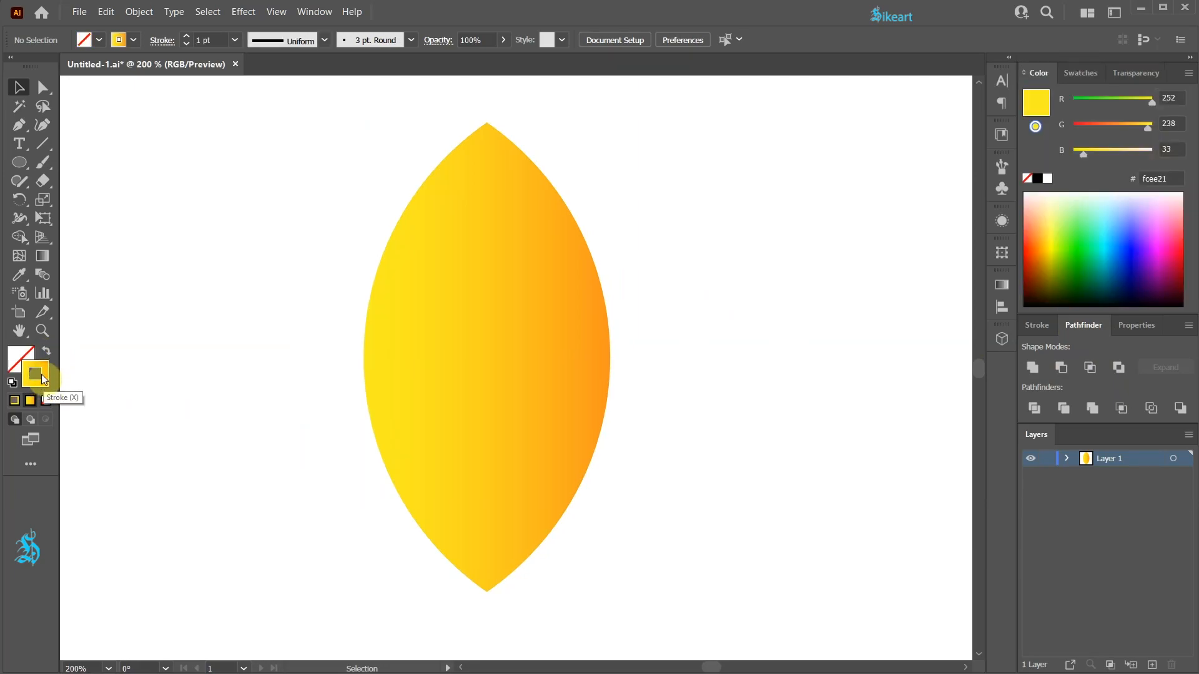
pyautogui.click(1077, 73)
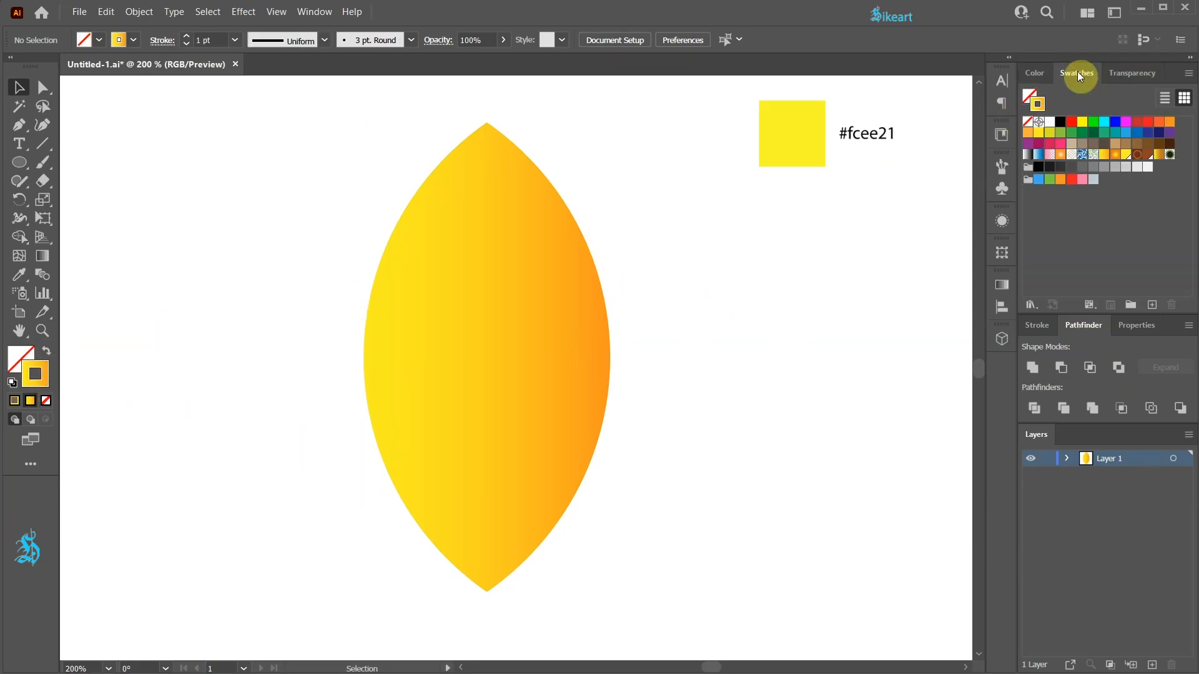
pyautogui.click(1125, 155)
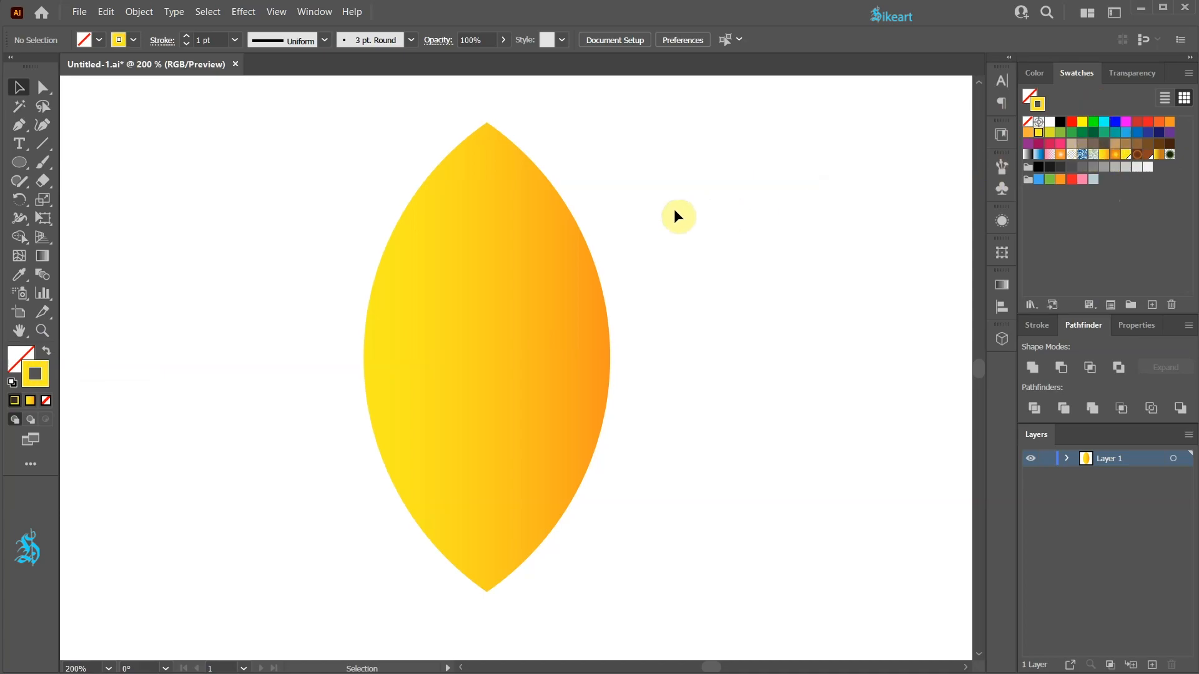
# Step: Draw two curved vein lines from base to tip on the left half of the petal with the Curvature tool
pyautogui.click(44, 125)
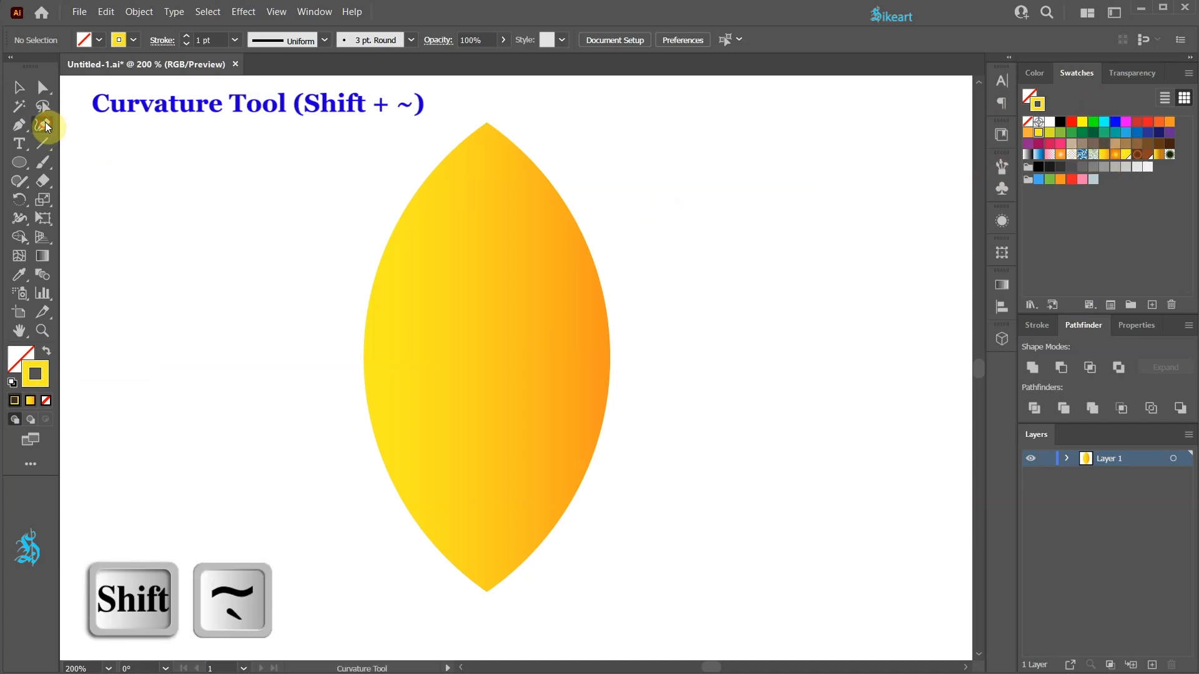
pyautogui.click(469, 548)
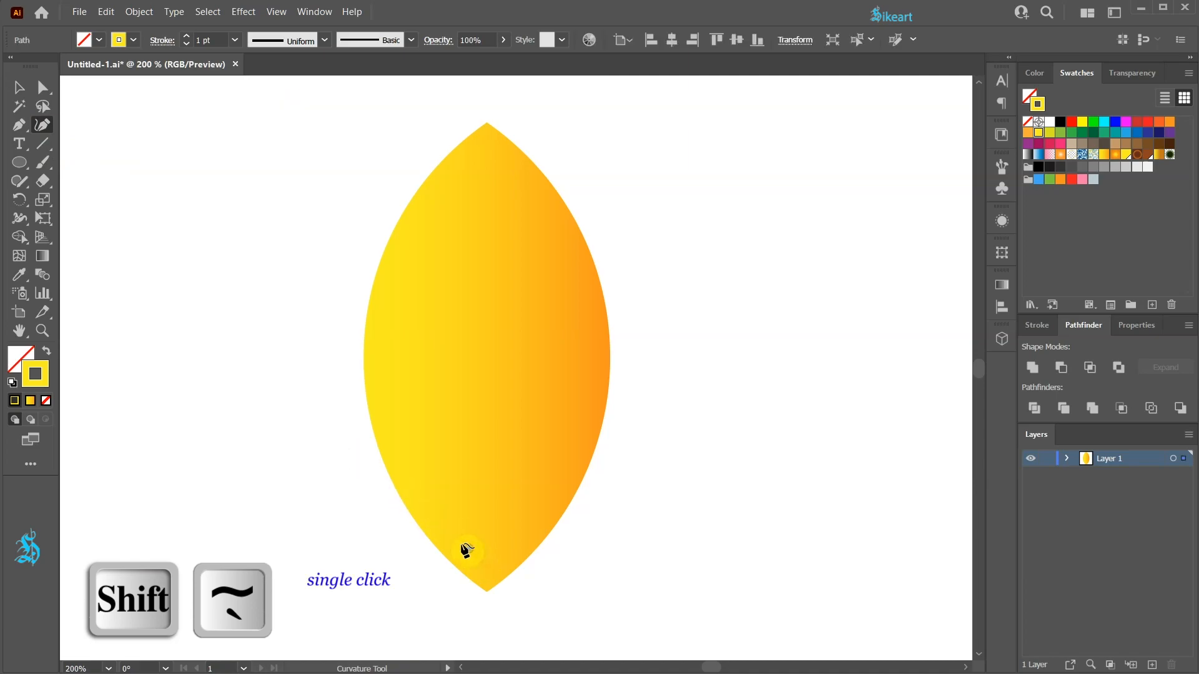
pyautogui.click(394, 351)
pyautogui.click(461, 181)
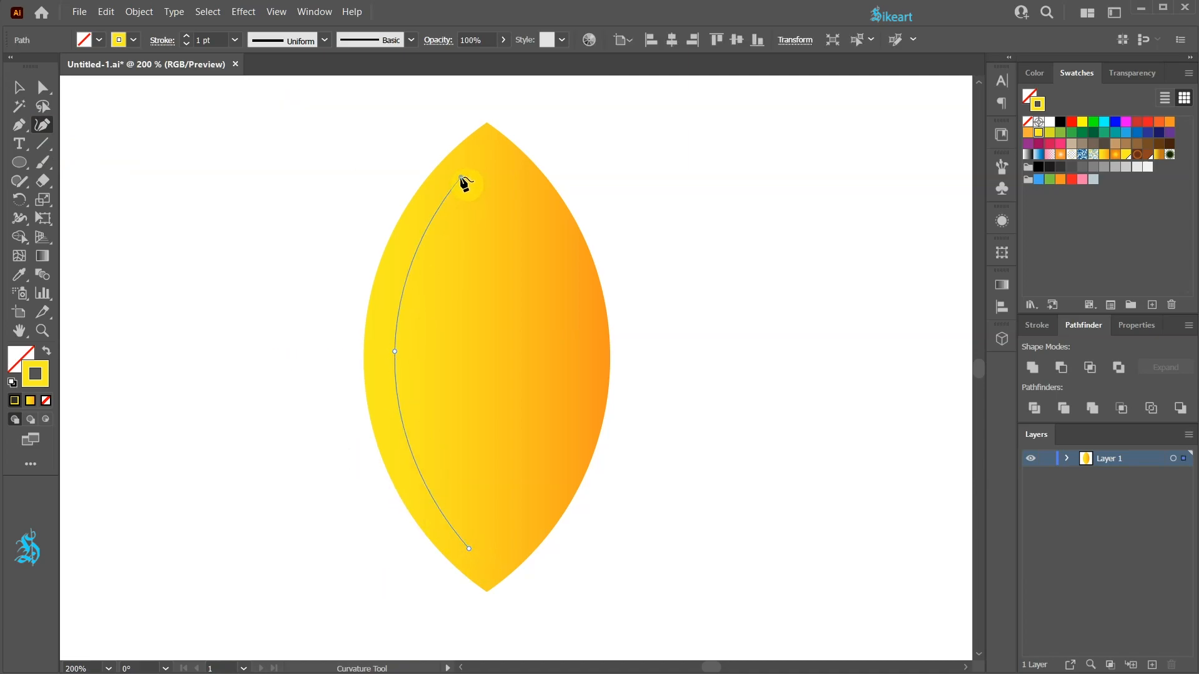
pyautogui.keyDown('ctrl'); pyautogui.click(608, 183); pyautogui.keyUp('ctrl')
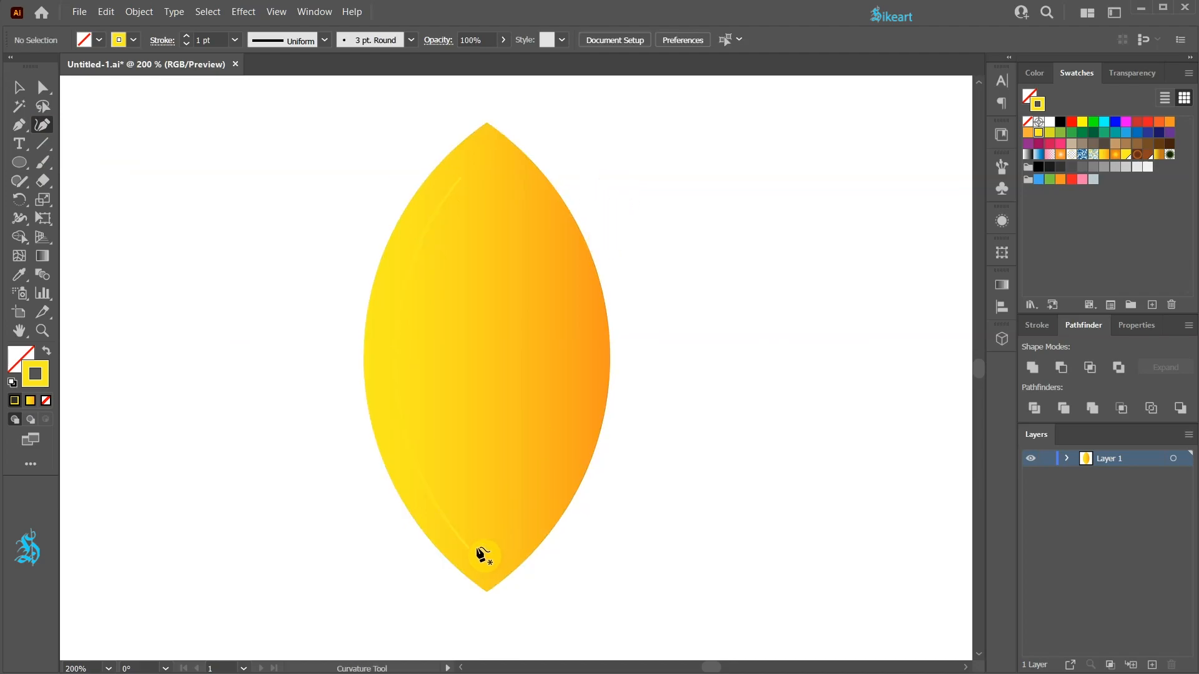
pyautogui.click(442, 368)
pyautogui.keyDown('ctrl'); pyautogui.click(567, 167); pyautogui.keyUp('ctrl')
# Step: Give both vein lines a 3 pt stroke with Width Profile 1
pyautogui.press('v')
pyautogui.click(450, 269)
pyautogui.keyDown('shift'); pyautogui.click(417, 253); pyautogui.keyUp('shift')
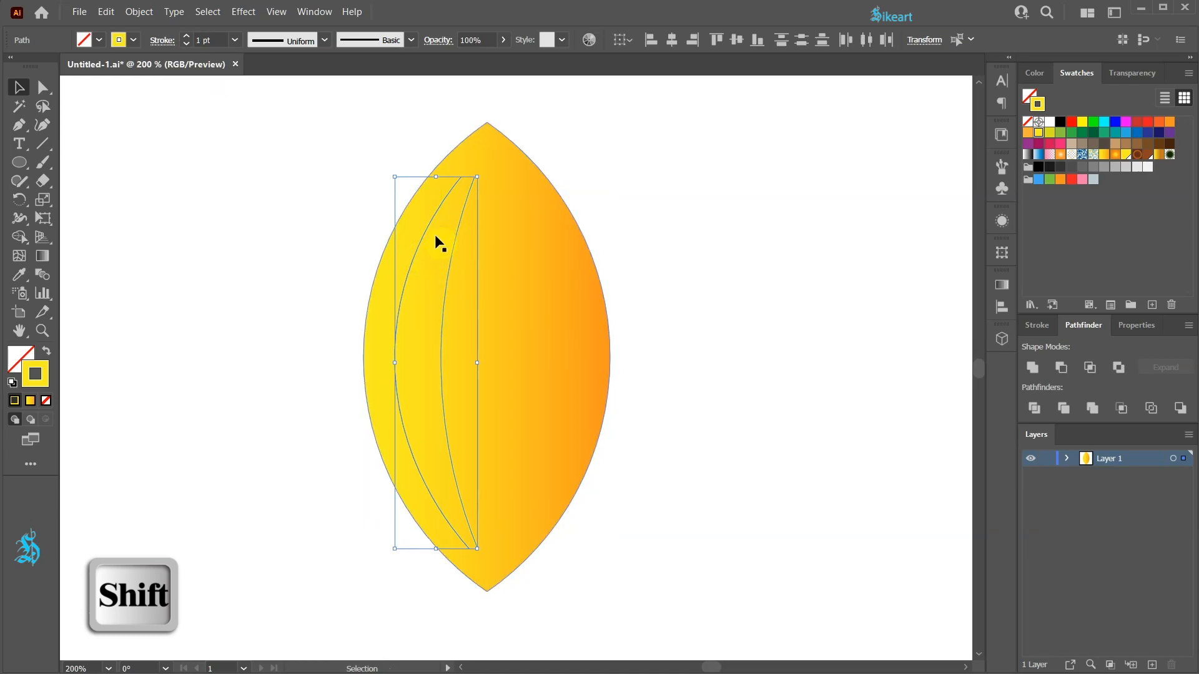
pyautogui.click(186, 35)
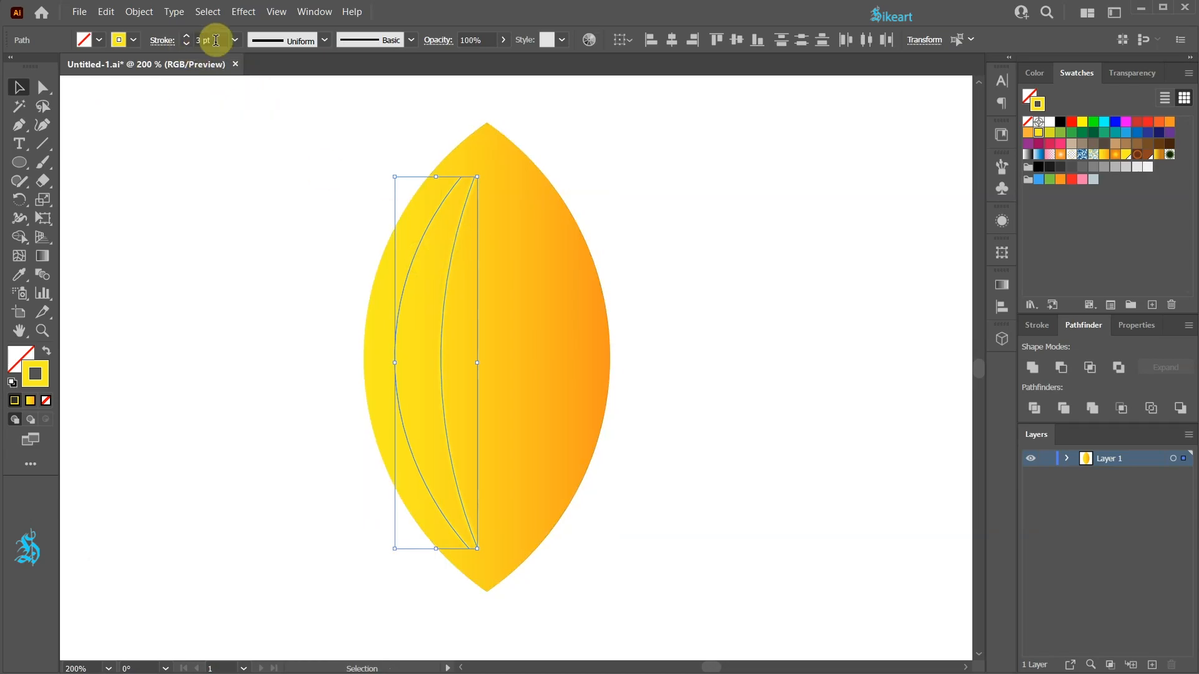
pyautogui.click(323, 40)
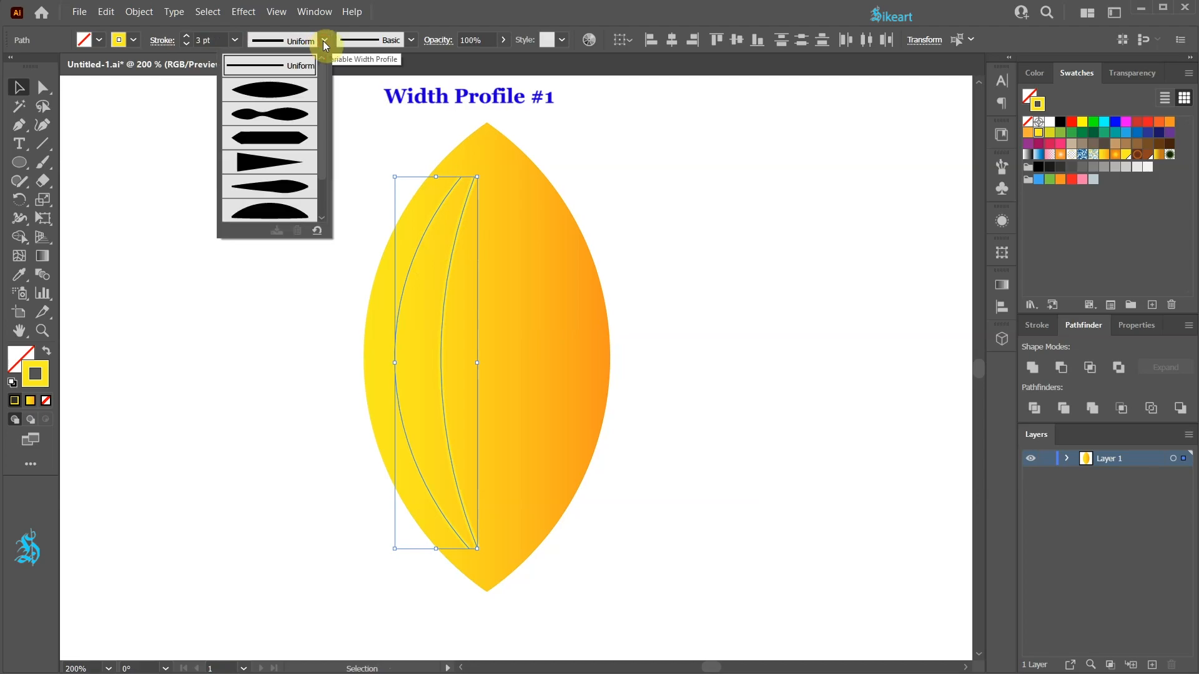
pyautogui.click(293, 88)
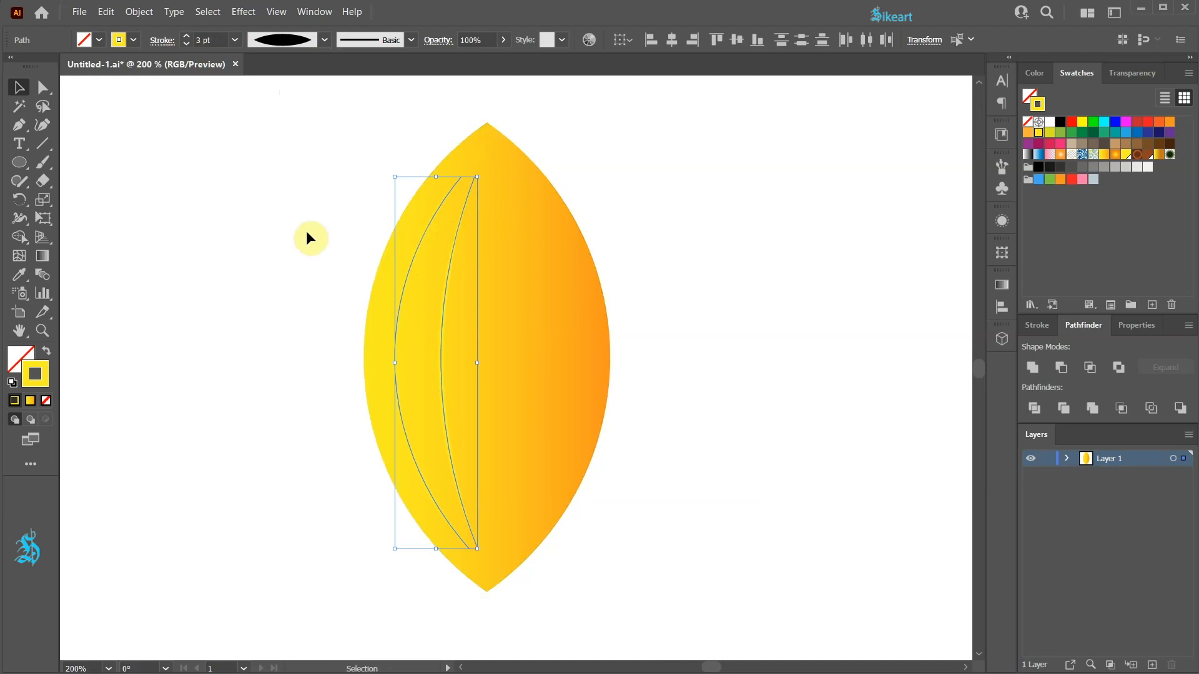
# Step: Reflect a copy of the two vein lines across a vertical axis through the petal's bottom tip
pyautogui.press('o')
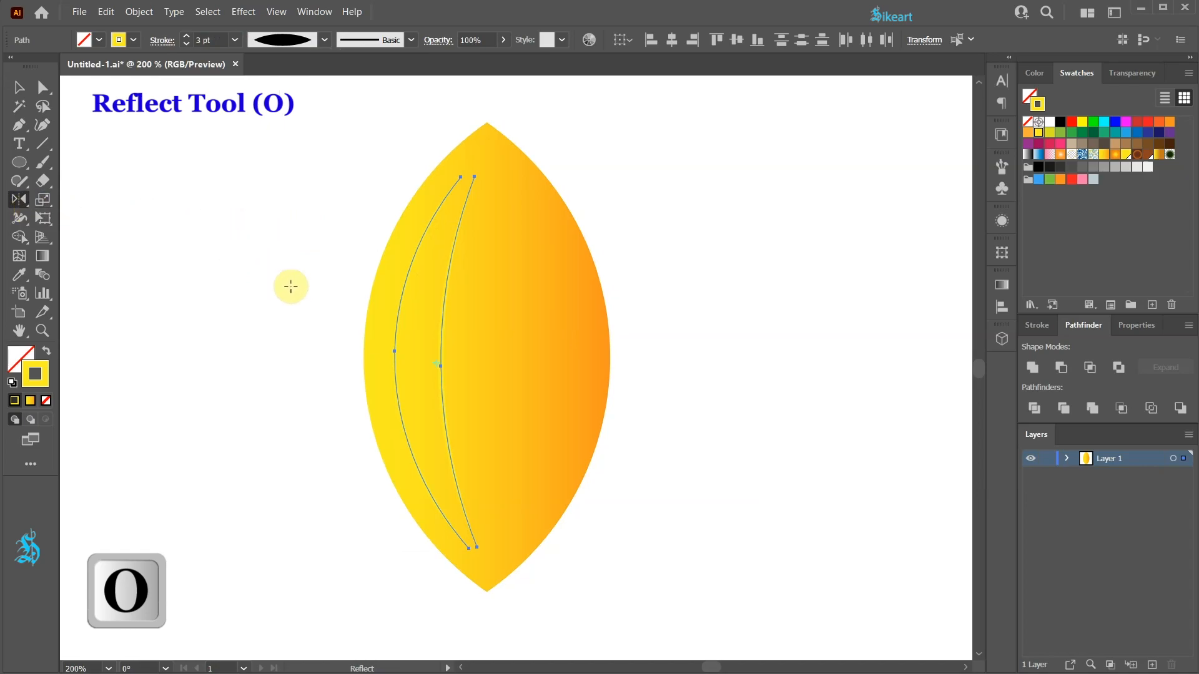
pyautogui.press('alt')
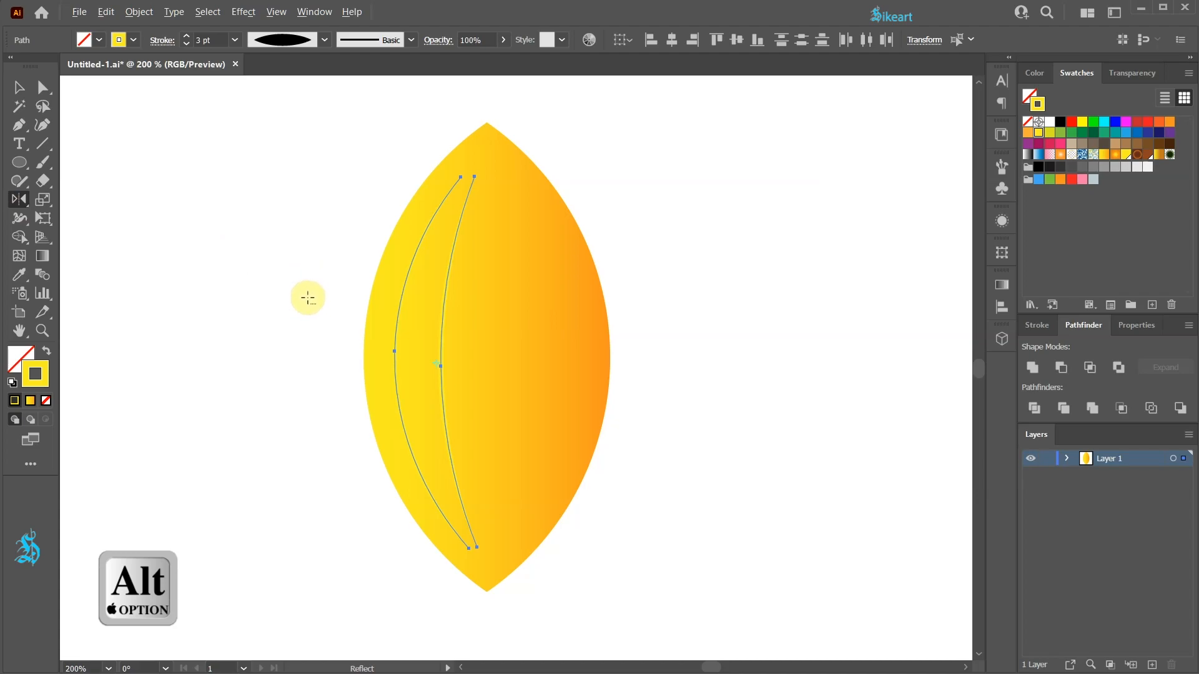
pyautogui.keyDown('alt'); pyautogui.click(488, 591); pyautogui.keyUp('alt')
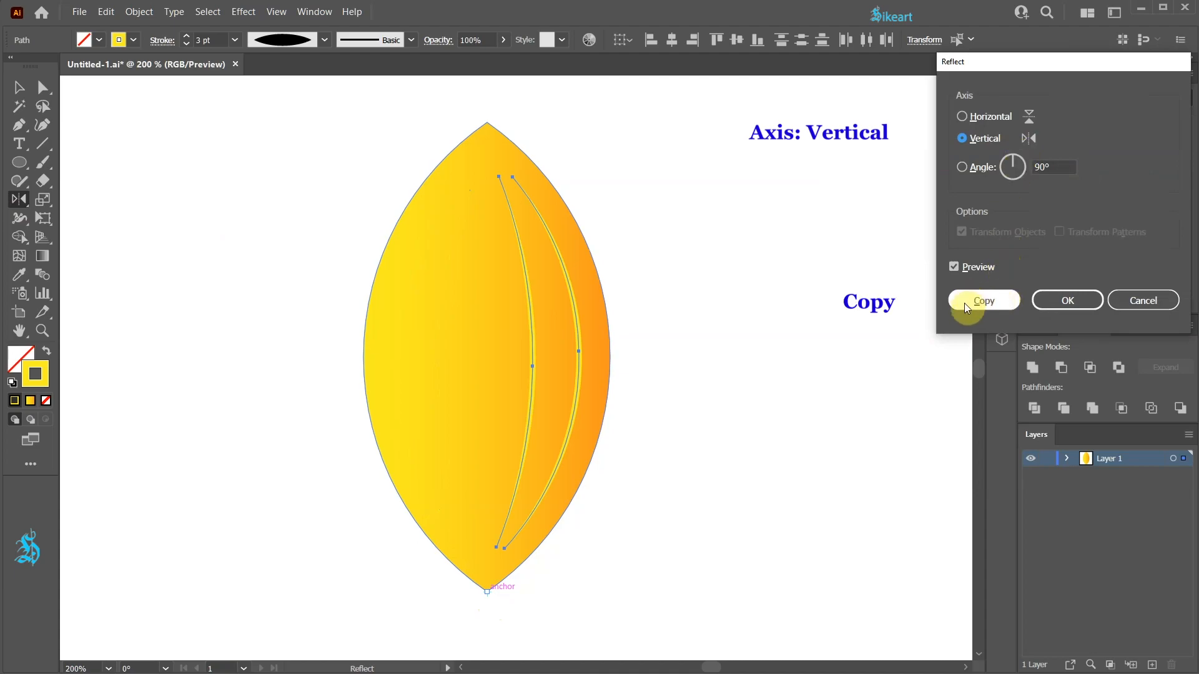
pyautogui.click(1002, 301)
pyautogui.hotkey('ctrl', '0')
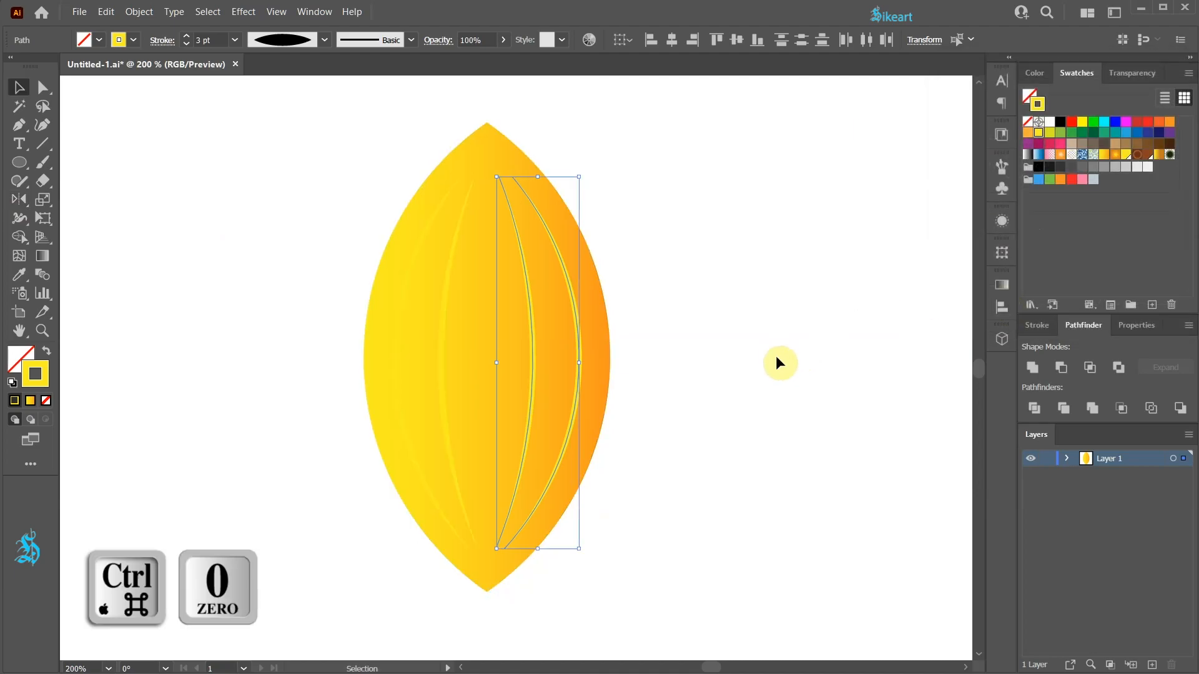
pyautogui.click(775, 356)
pyautogui.hotkey('ctrl', '0')
# Step: Group the petal with its vein lines and move the group to the top center of the artboard
pyautogui.moveTo(360, 264); pyautogui.dragTo(575, 486)
pyautogui.press('a')
pyautogui.press('v')
pyautogui.moveTo(502, 369); pyautogui.dragTo(485, 367)
pyautogui.click(590, 408)
pyautogui.moveTo(451, 443); pyautogui.dragTo(519, 273)
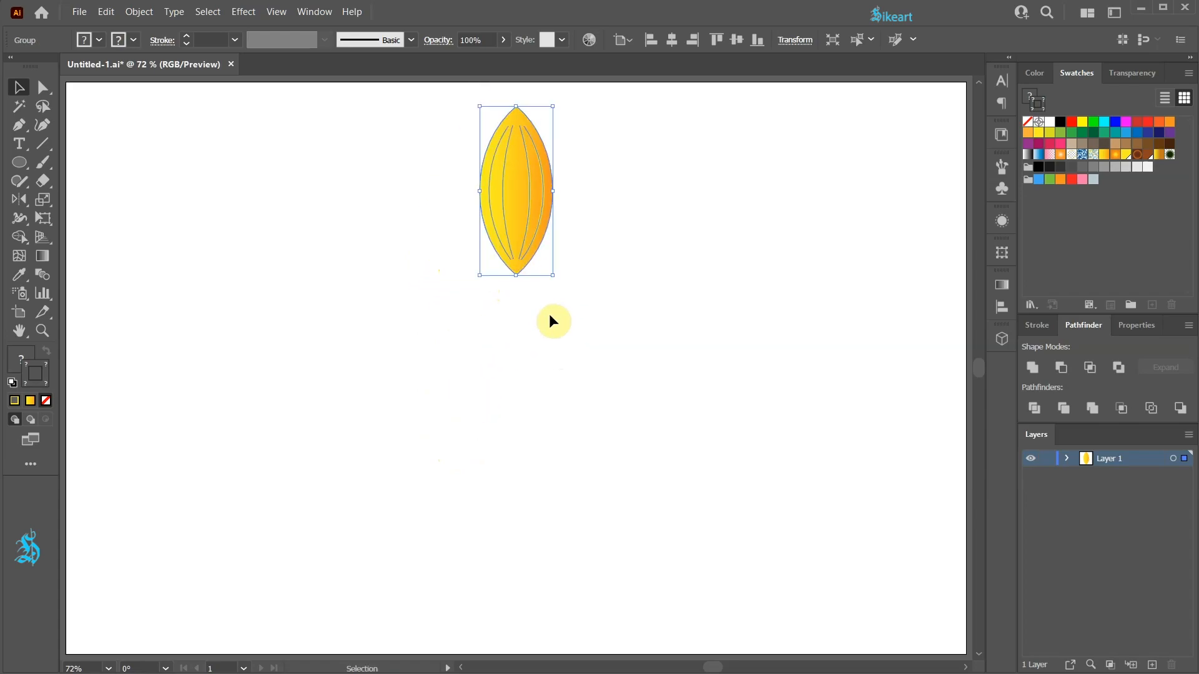
# Step: Apply a Radial repeat to the petal group and center it horizontally and vertically on the artboard
pyautogui.click(138, 12)
pyautogui.moveTo(221, 352)
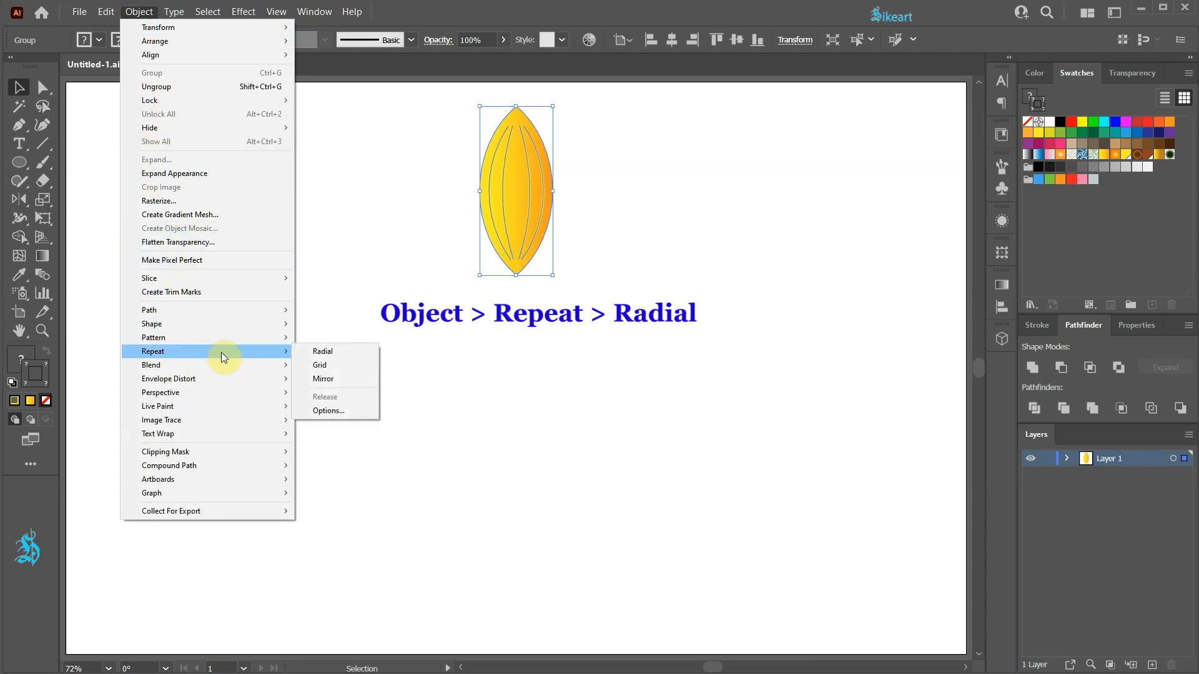
pyautogui.click(343, 351)
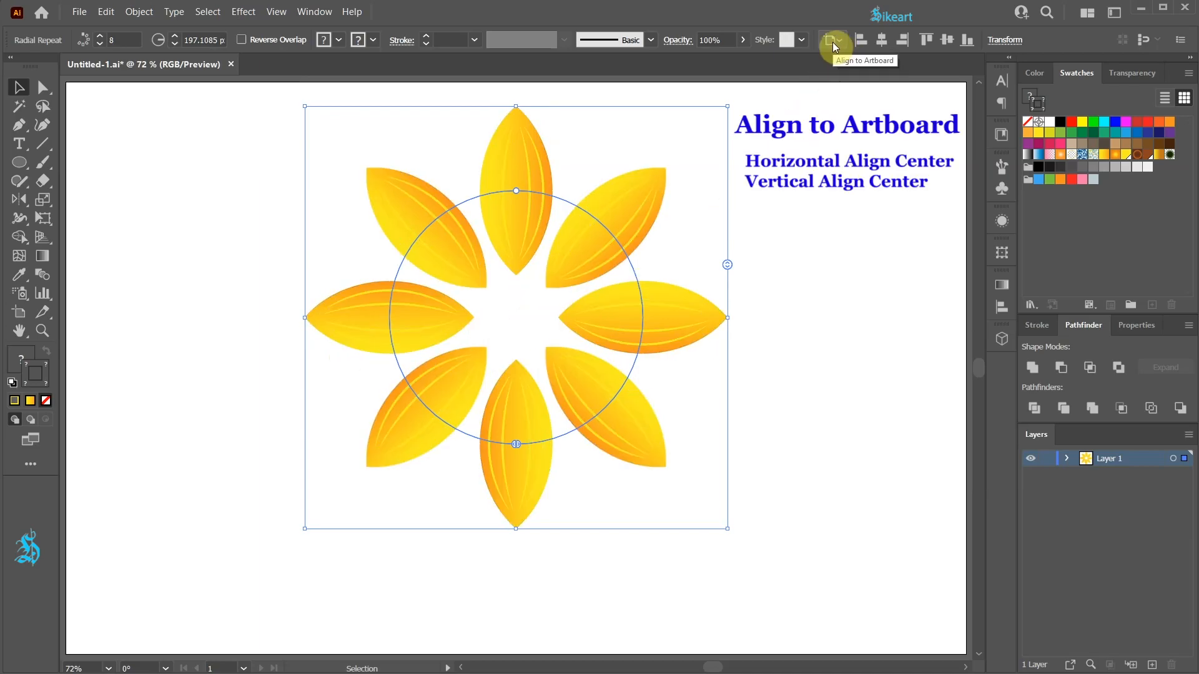
pyautogui.click(881, 41)
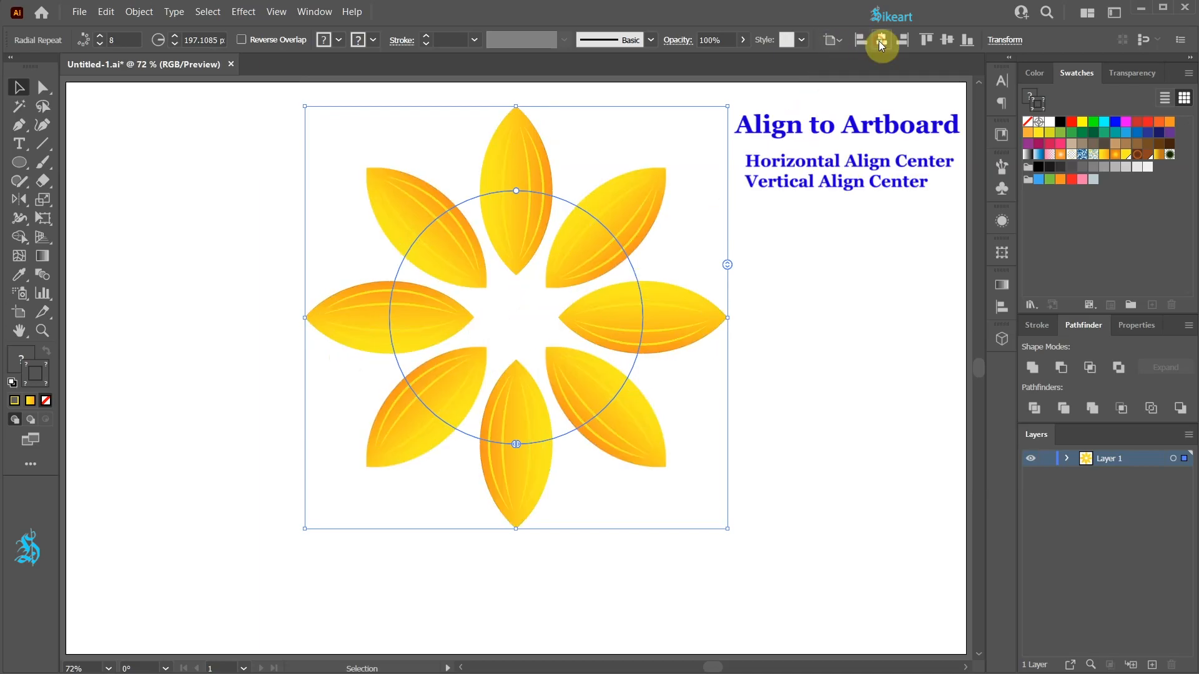
pyautogui.click(947, 41)
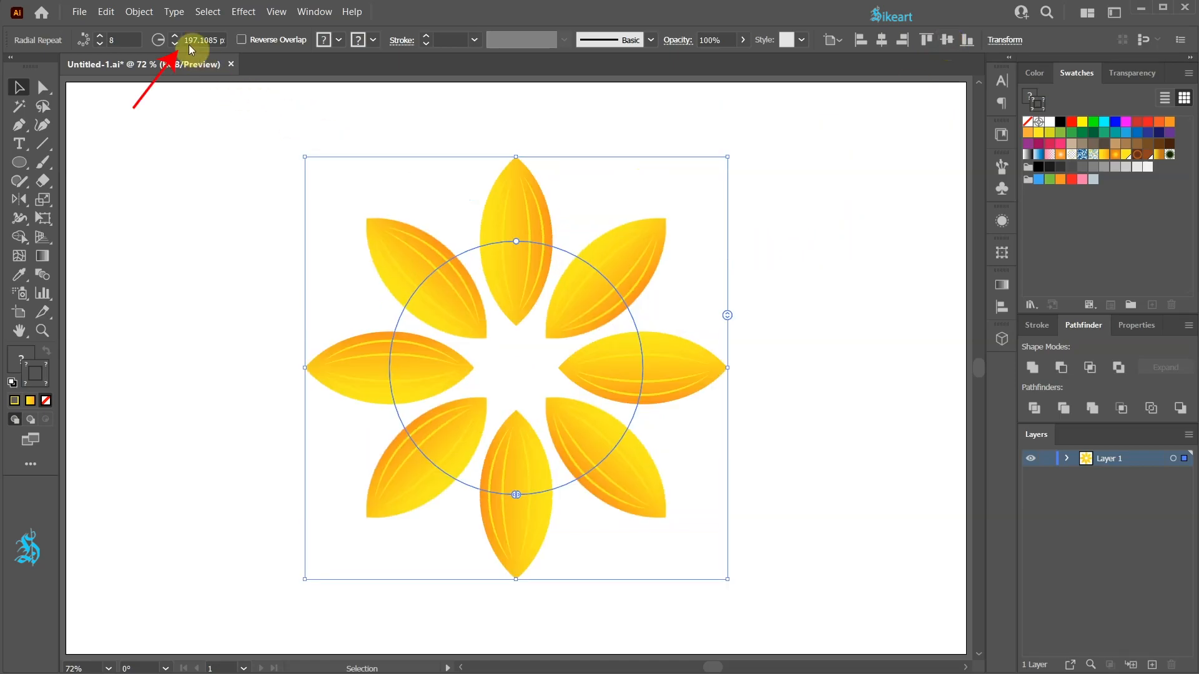
# Step: Increase the radial repeat's radius to 225 px
pyautogui.click(212, 39)
pyautogui.press('Up')
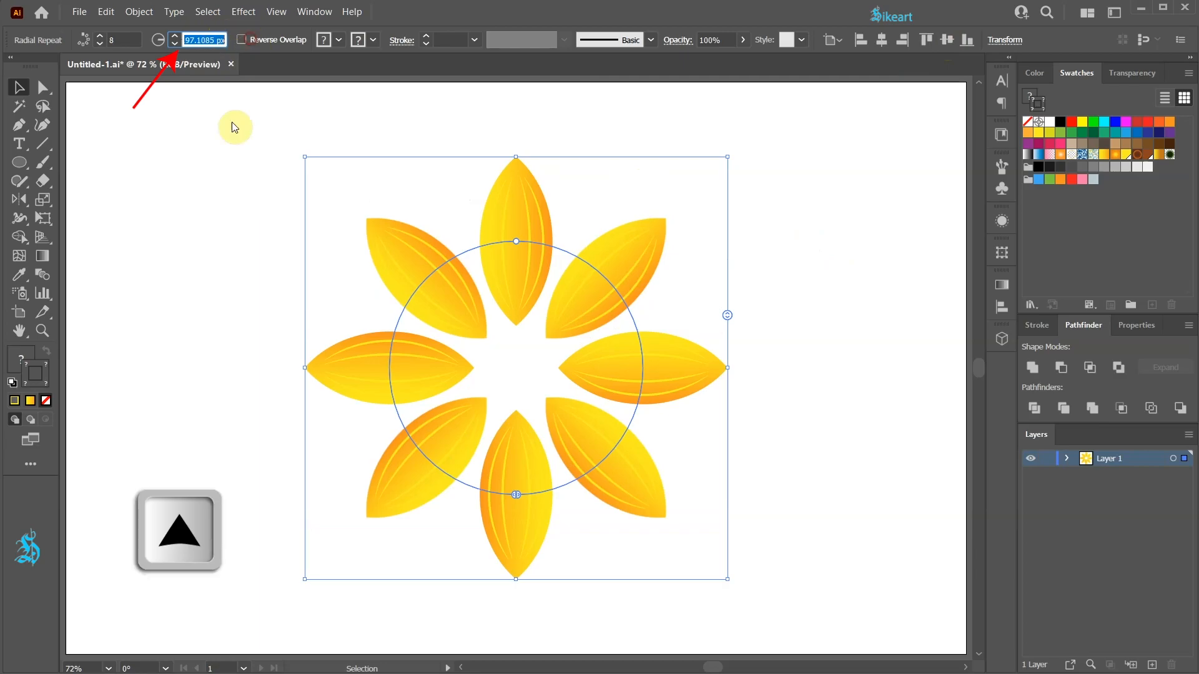
pyautogui.press('Up')
pyautogui.press('Up')
pyautogui.press('Up')
pyautogui.press('Up')
pyautogui.press('Up')
pyautogui.press('Up')
pyautogui.press('Up')
pyautogui.press('Up')
pyautogui.press('Up')
pyautogui.press('Up')
pyautogui.press('Up')
pyautogui.press('Up')
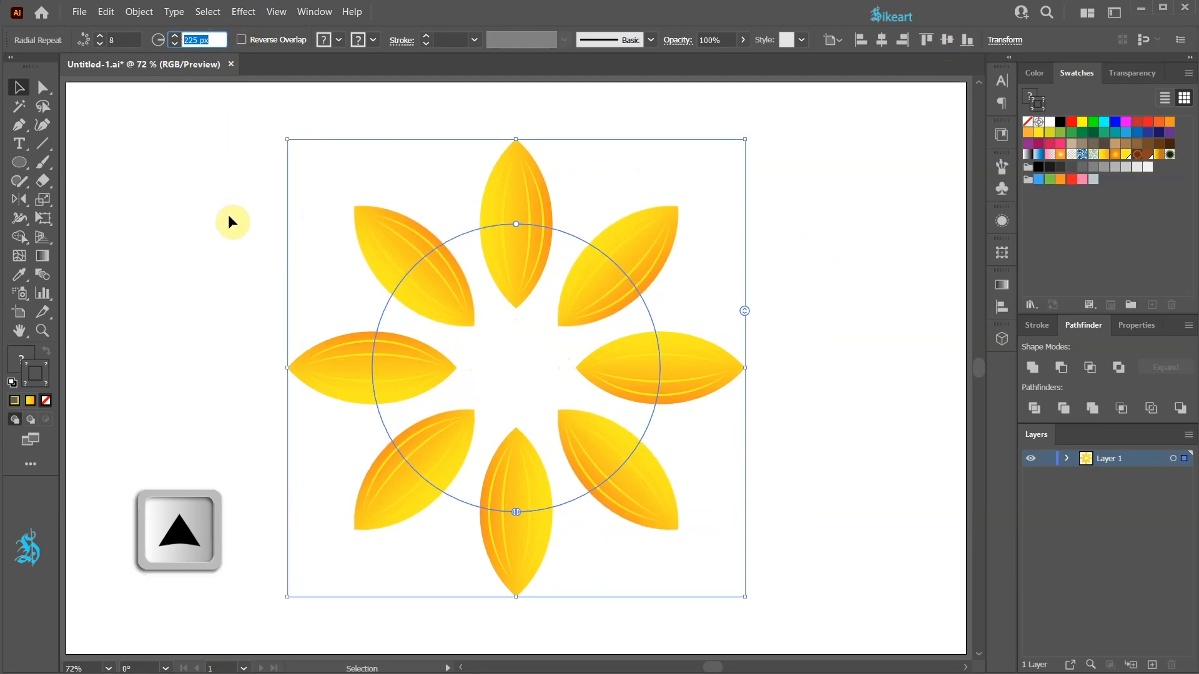
# Step: Increase the radial repeat's radius further to 292 px
pyautogui.press('Up')
pyautogui.press('Up')
pyautogui.press('Up')
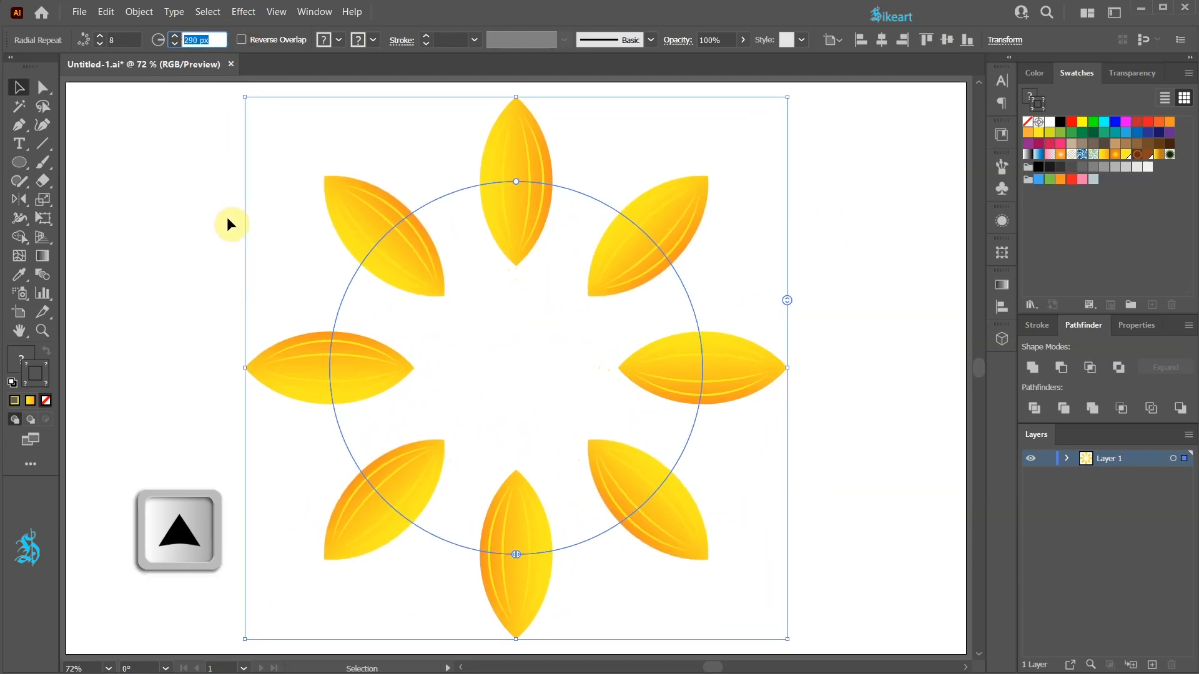
# Step: Set the radial repeat's number of instances to 16
pyautogui.doubleClick(115, 39)
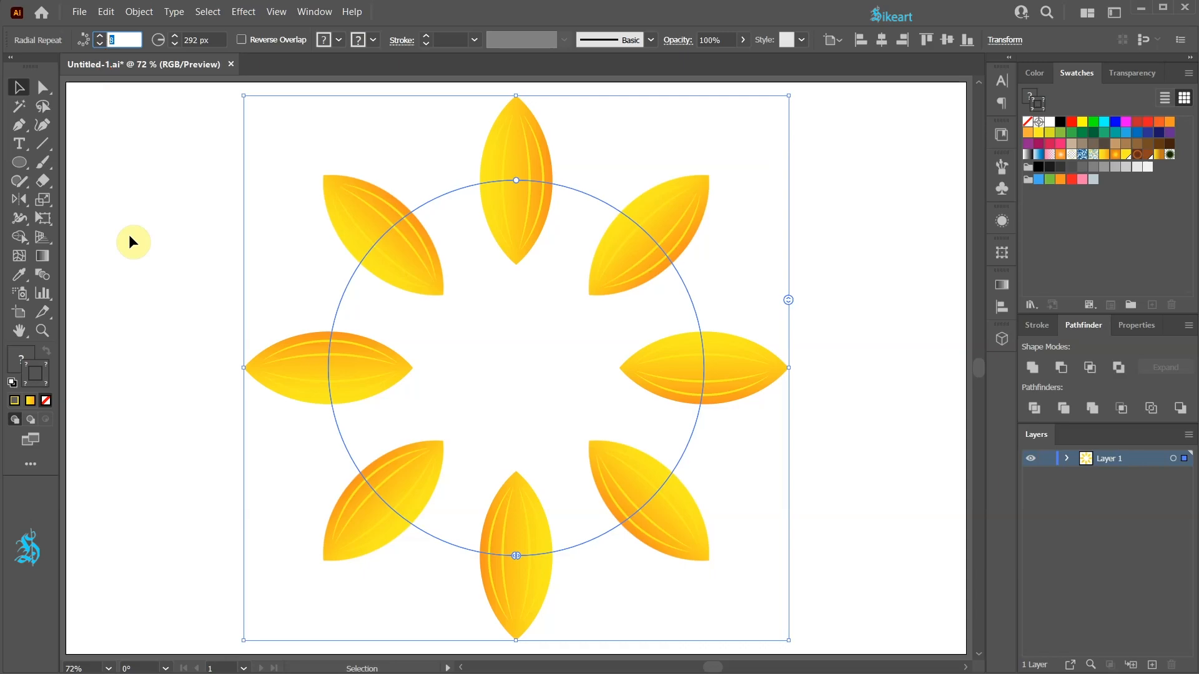
pyautogui.press('Up')
pyautogui.press('Up')
pyautogui.press('Up')
pyautogui.press('Up')
pyautogui.press('Up')
pyautogui.press('Up')
pyautogui.press('Up')
pyautogui.press('Up')
pyautogui.press('Up')
pyautogui.press('Down')
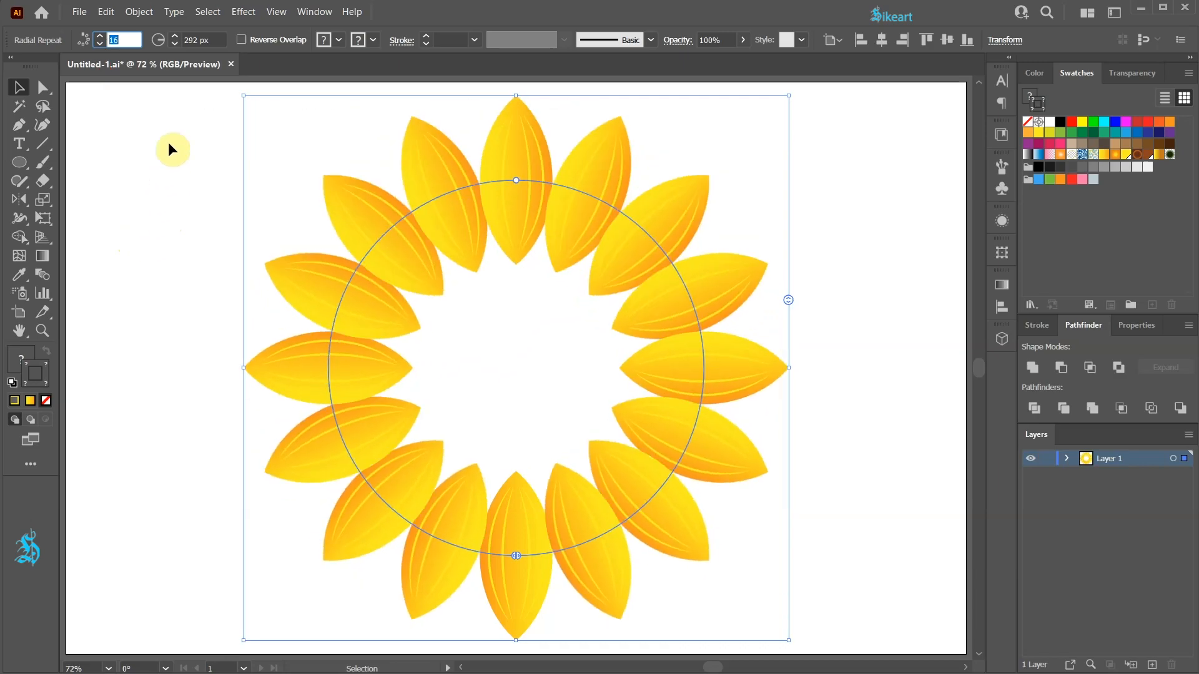
# Step: Fine-tune the 16-petal radial repeat's radius to 303 px
pyautogui.click(198, 39)
pyautogui.press('Up')
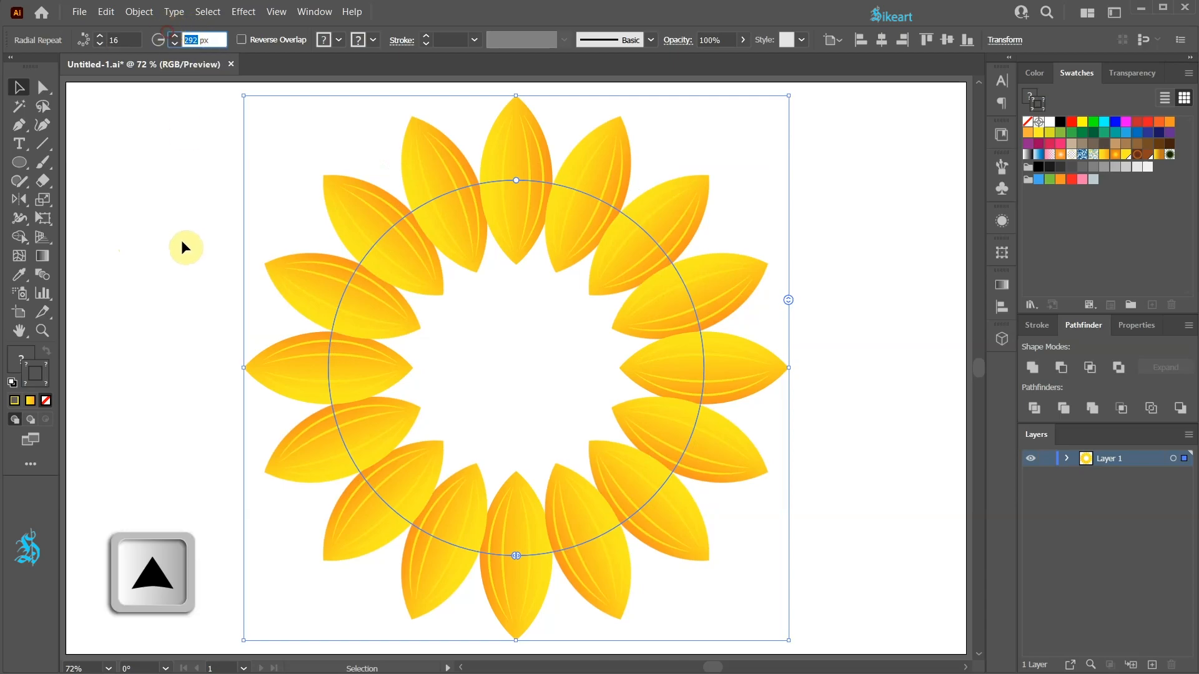
pyautogui.press('Up')
pyautogui.press('Up')
pyautogui.press('Up')
pyautogui.press('Up')
pyautogui.press('Up')
pyautogui.press('Up')
pyautogui.press('Up')
pyautogui.press('Up')
pyautogui.press('Up')
pyautogui.press('Up')
pyautogui.press('Up')
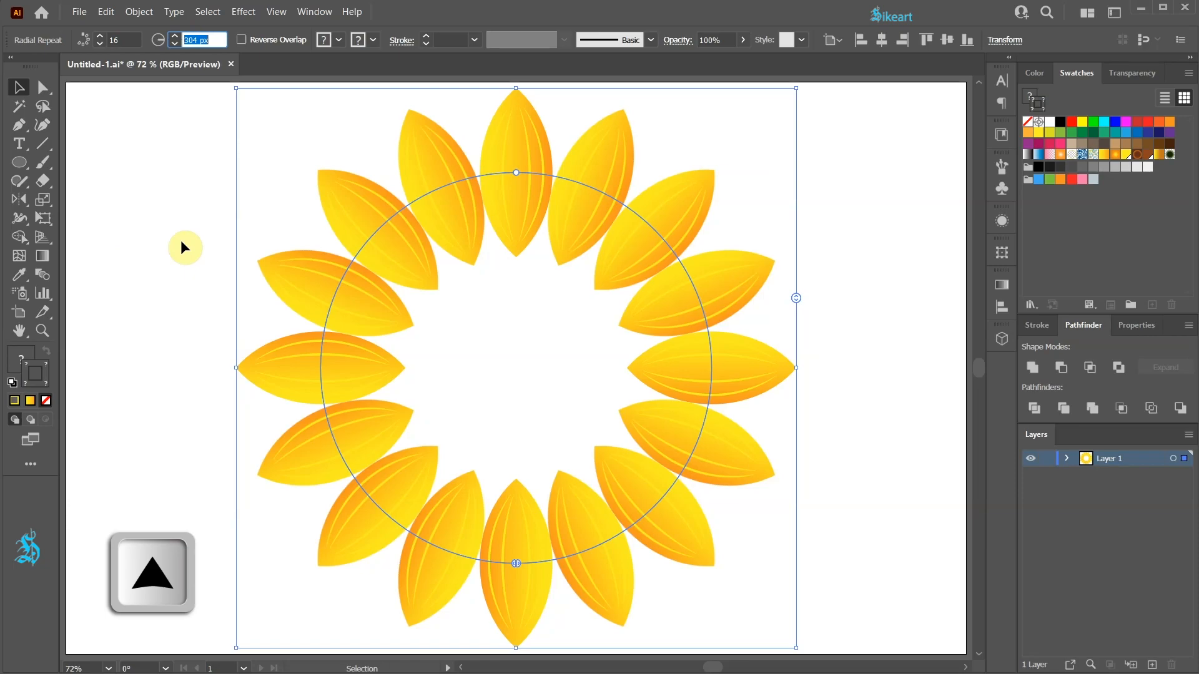
pyautogui.press('Down')
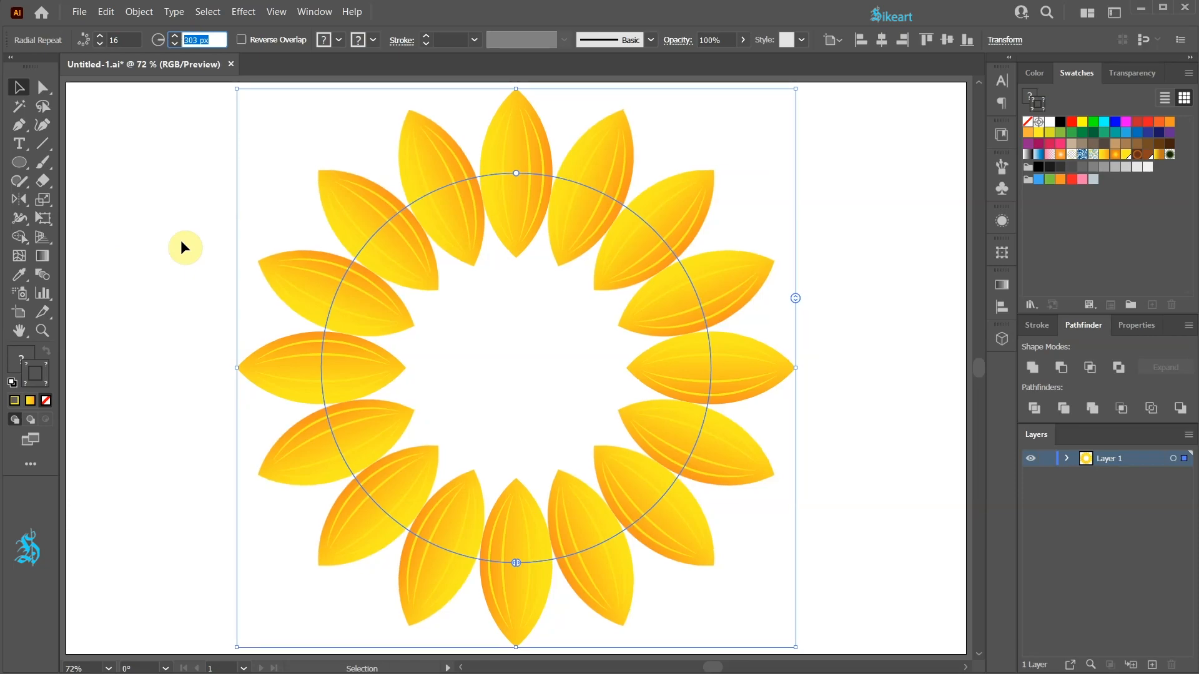
# Step: Paste a copy of the petal ring in front and rotate it clockwise so its petals fall between the original ones
pyautogui.hotkey('ctrl', 'c')
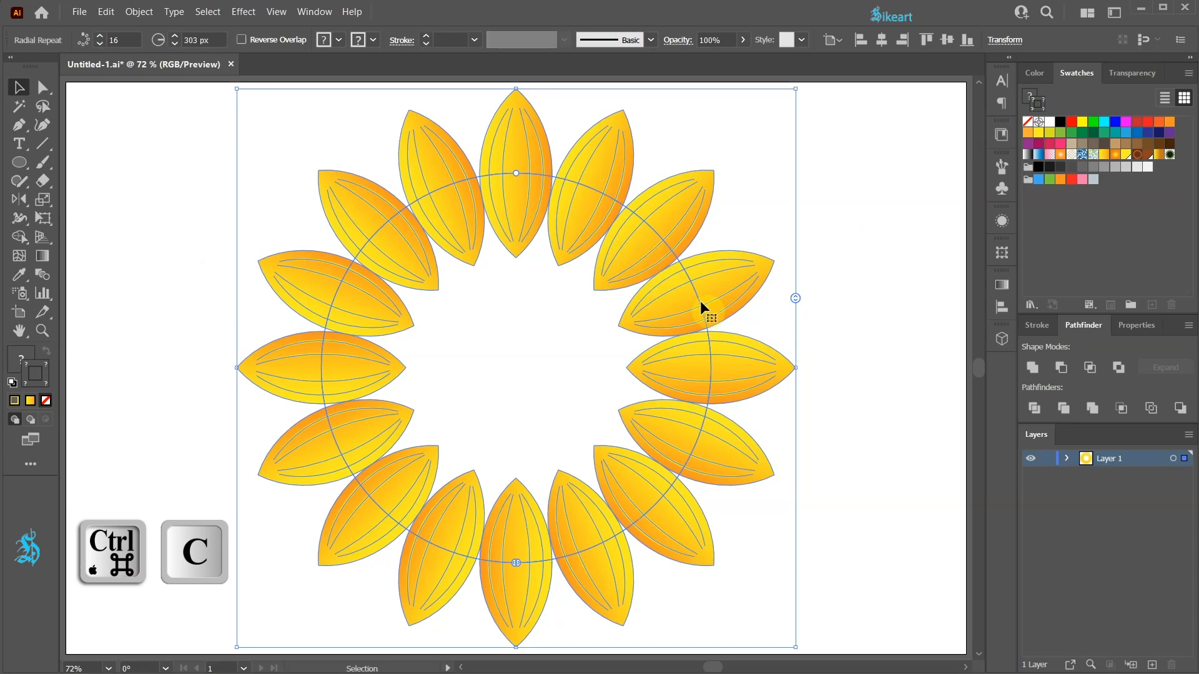
pyautogui.hotkey('ctrl', 'f')
pyautogui.hotkey('ctrl', 'f')
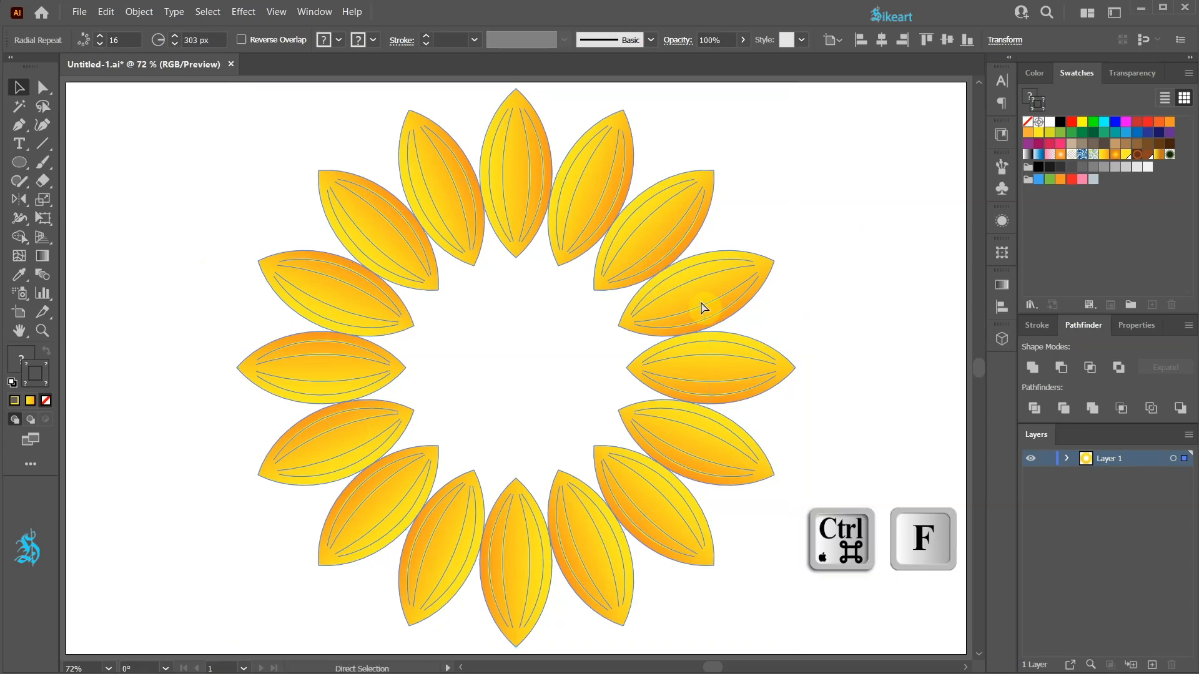
pyautogui.hotkey('ctrl', 'f')
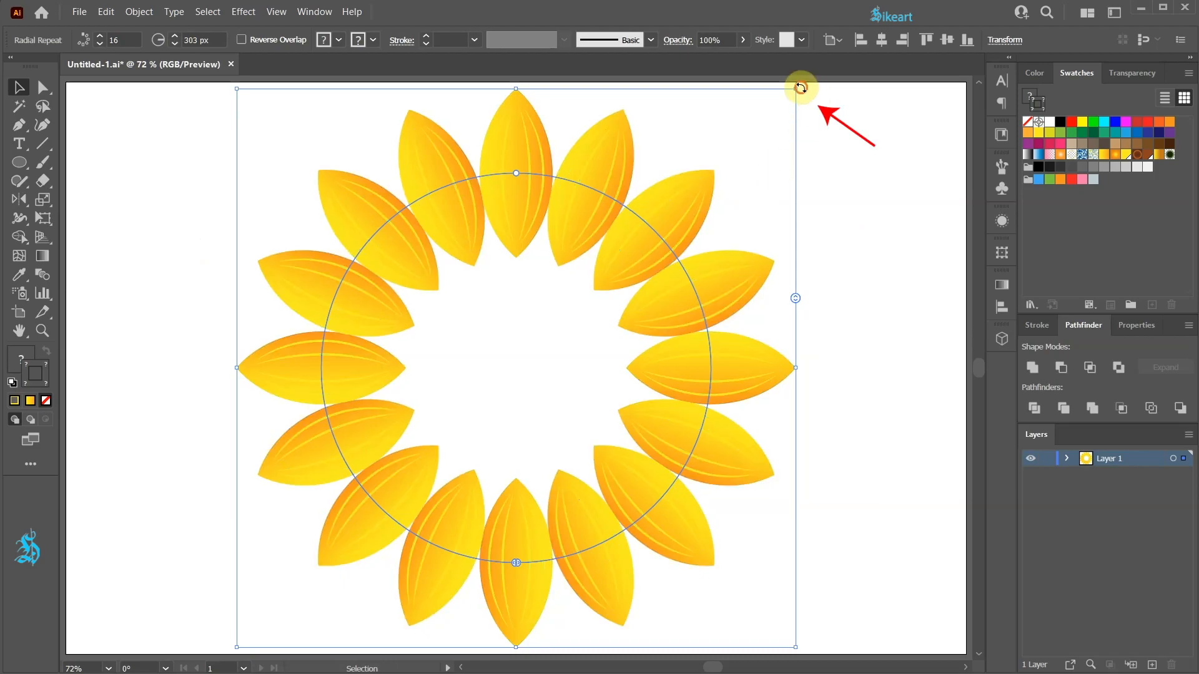
pyautogui.moveTo(800, 88); pyautogui.dragTo(843, 167)
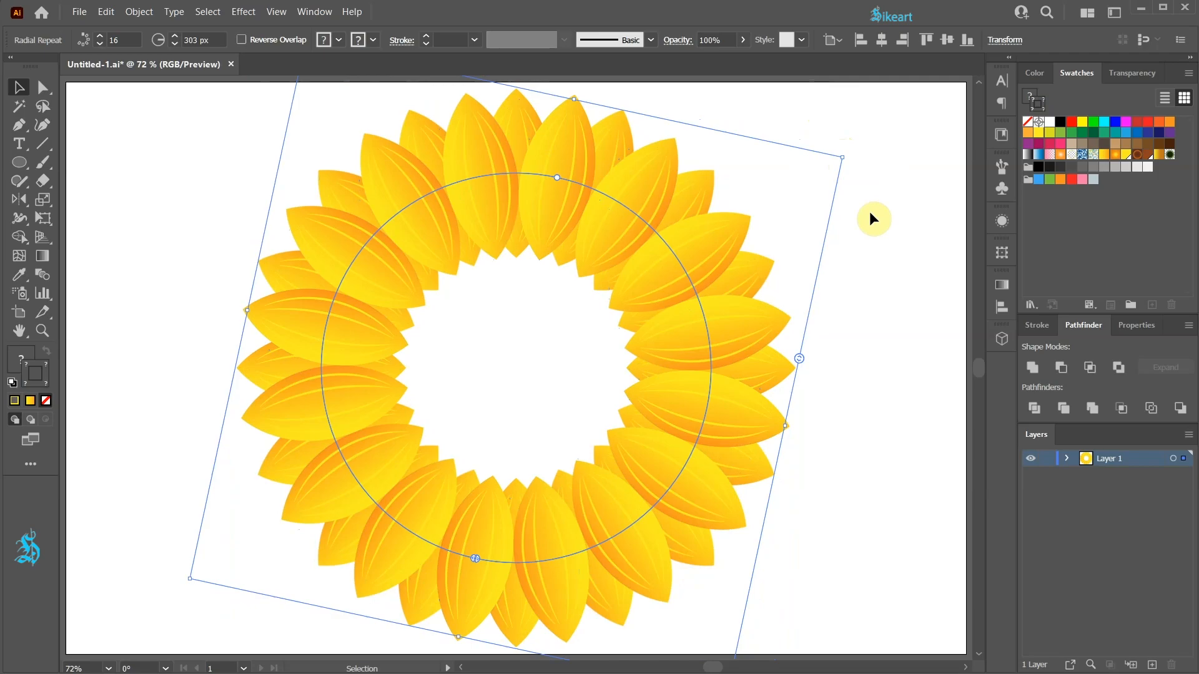
# Step: Lock the front petal ring and stretch the back ring's top petal inward toward the flower's center
pyautogui.click(1064, 458)
pyautogui.click(1045, 476)
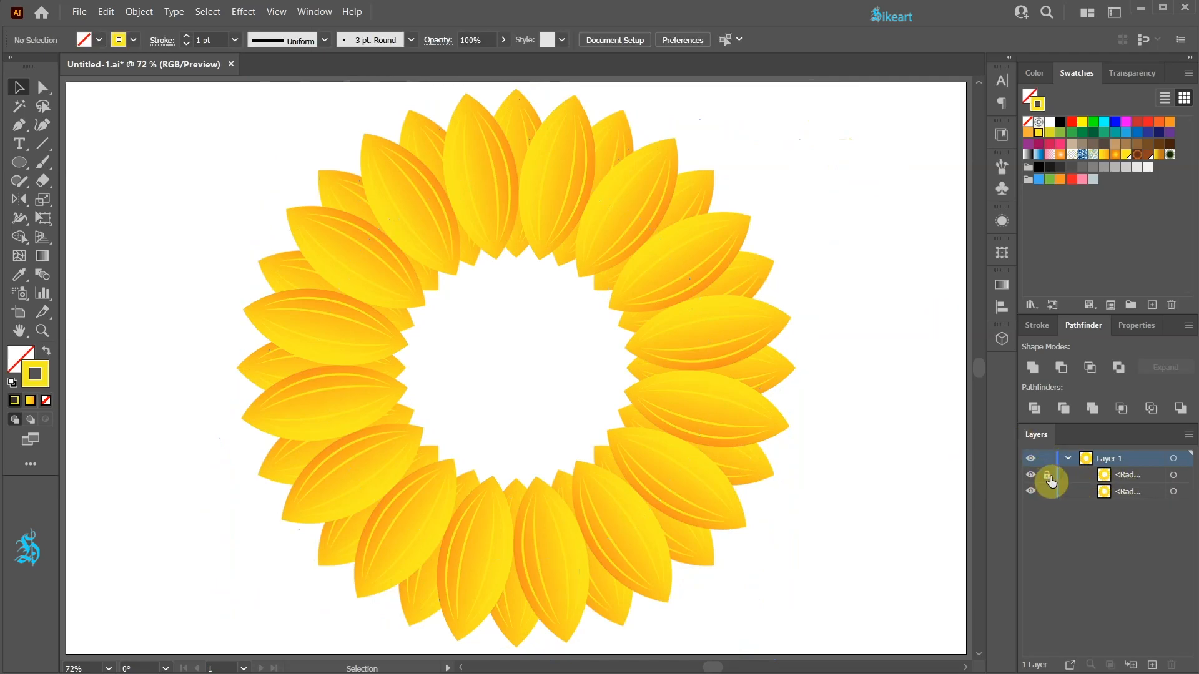
pyautogui.click(1173, 492)
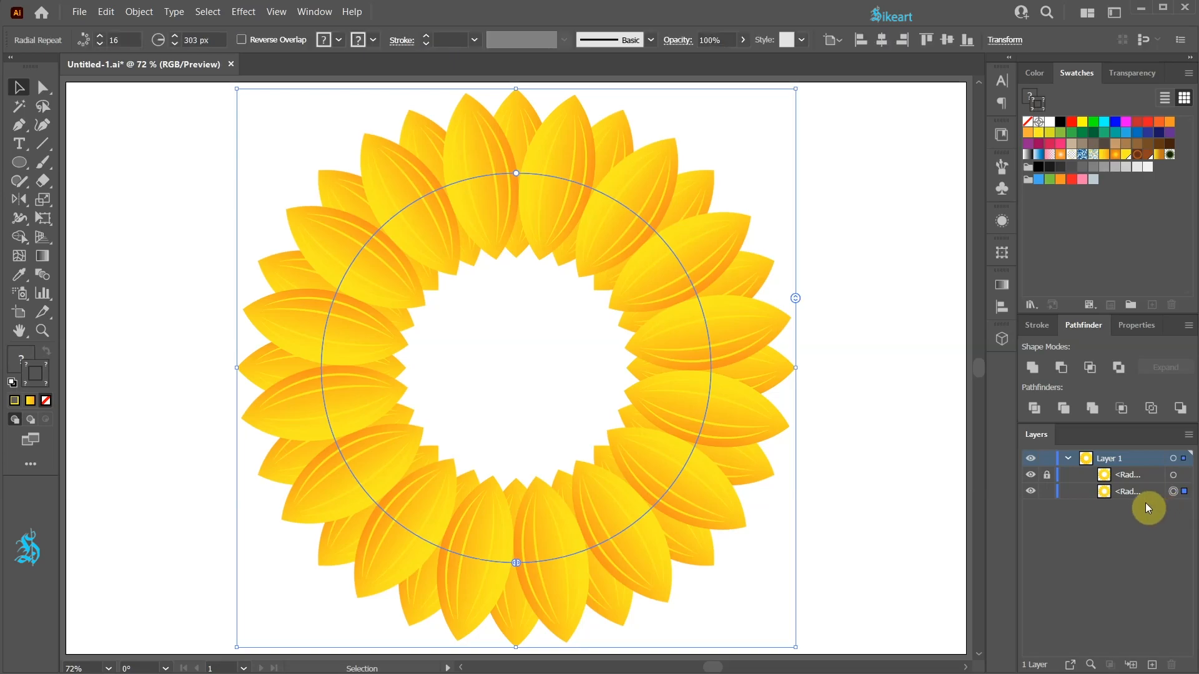
pyautogui.doubleClick(519, 139)
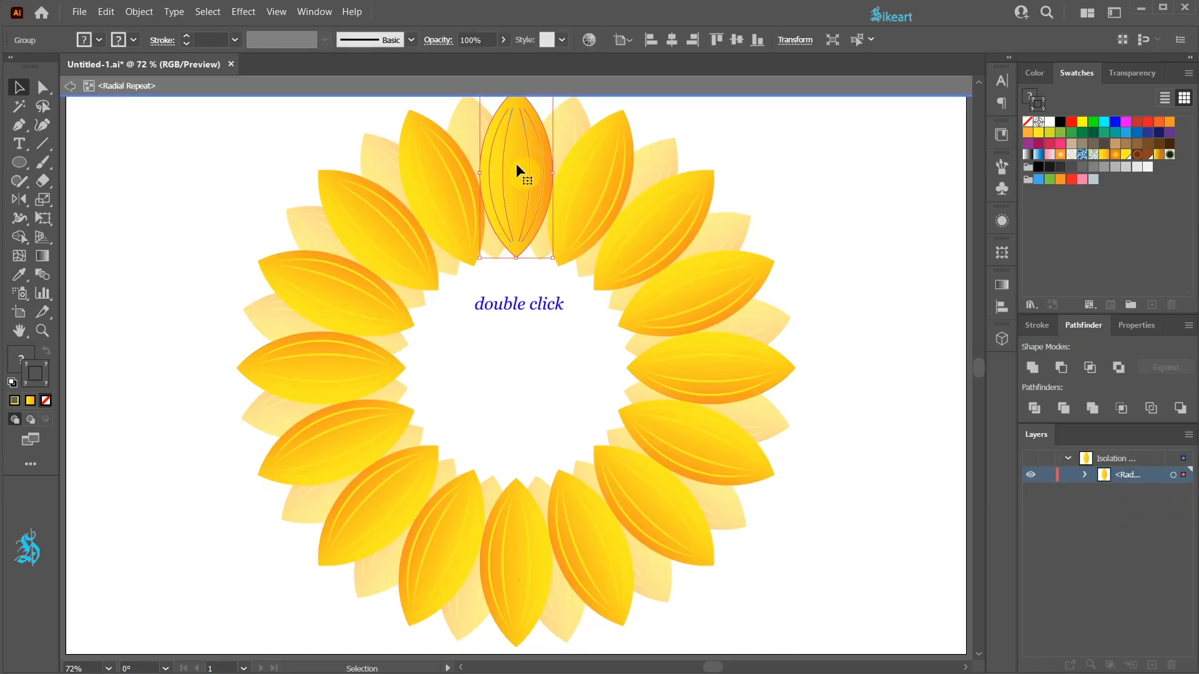
pyautogui.moveTo(515, 257); pyautogui.dragTo(517, 290)
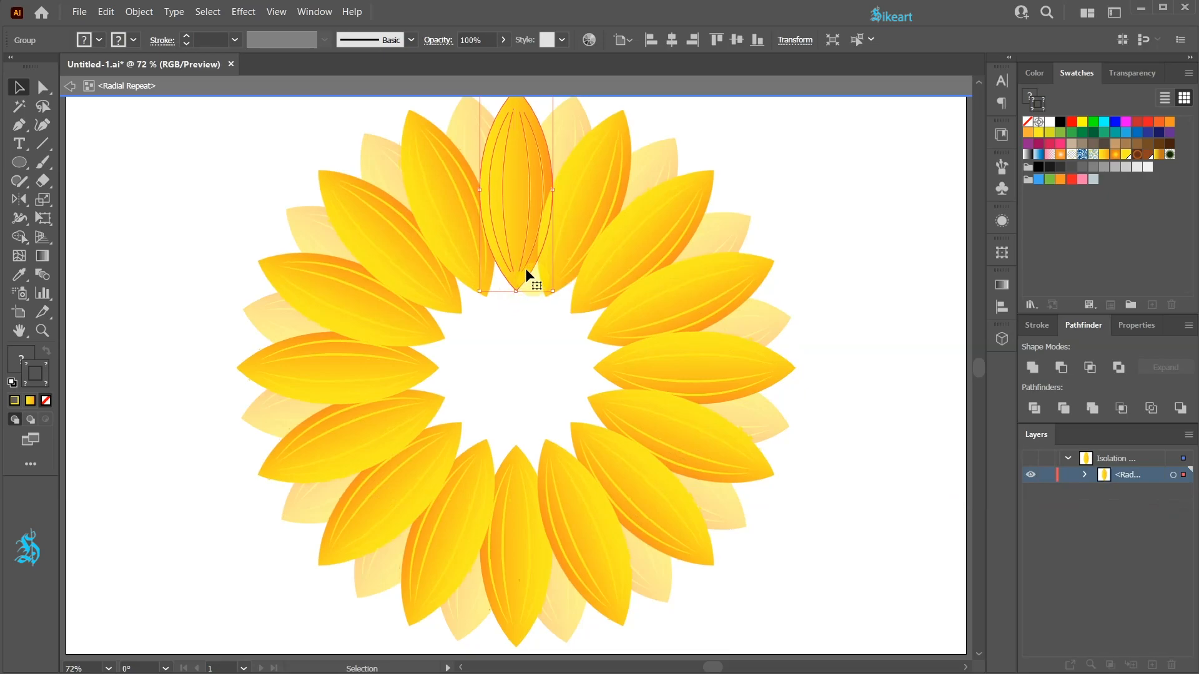
# Step: Isolate the back ring's petal shape and fill it with the yellow-to-dark-orange radial gradient swatch, with no stroke
pyautogui.scroll(2, 526, 268)
pyautogui.doubleClick(514, 232)
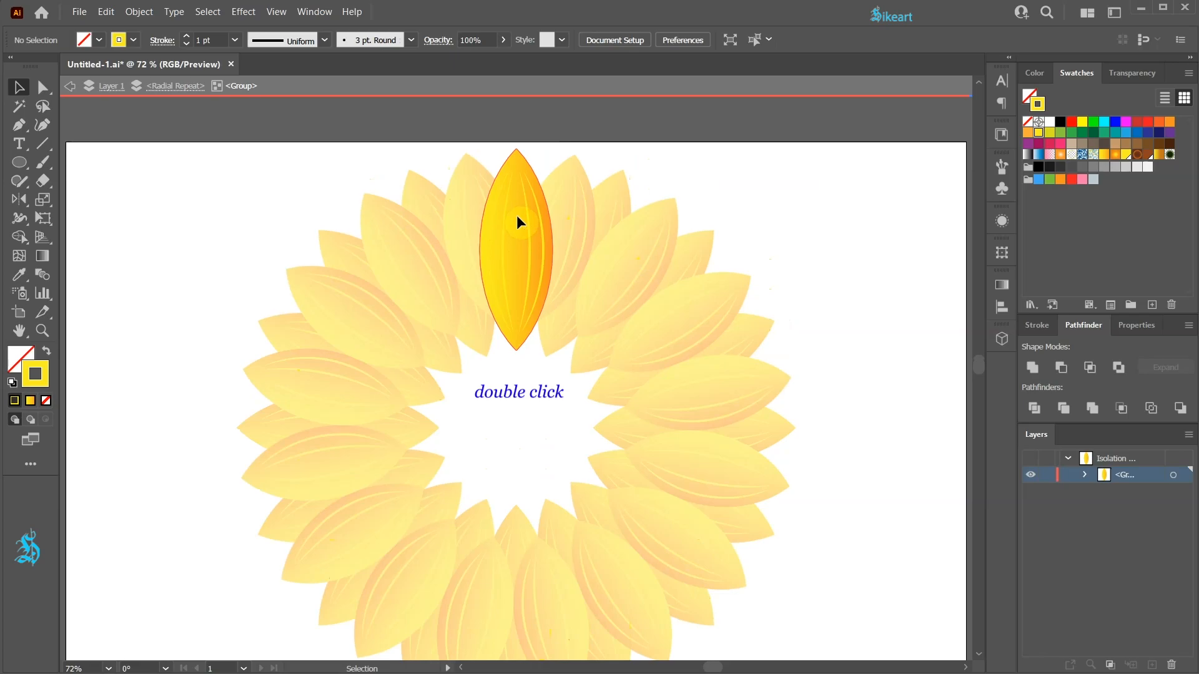
pyautogui.doubleClick(517, 218)
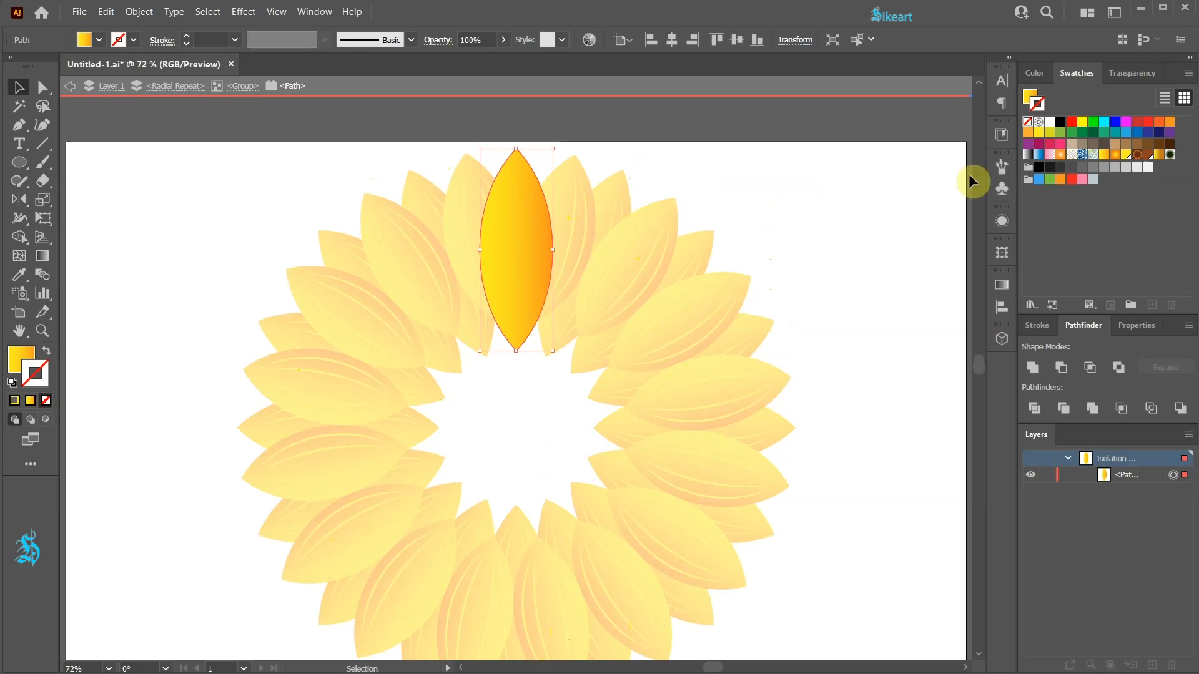
pyautogui.click(1118, 160)
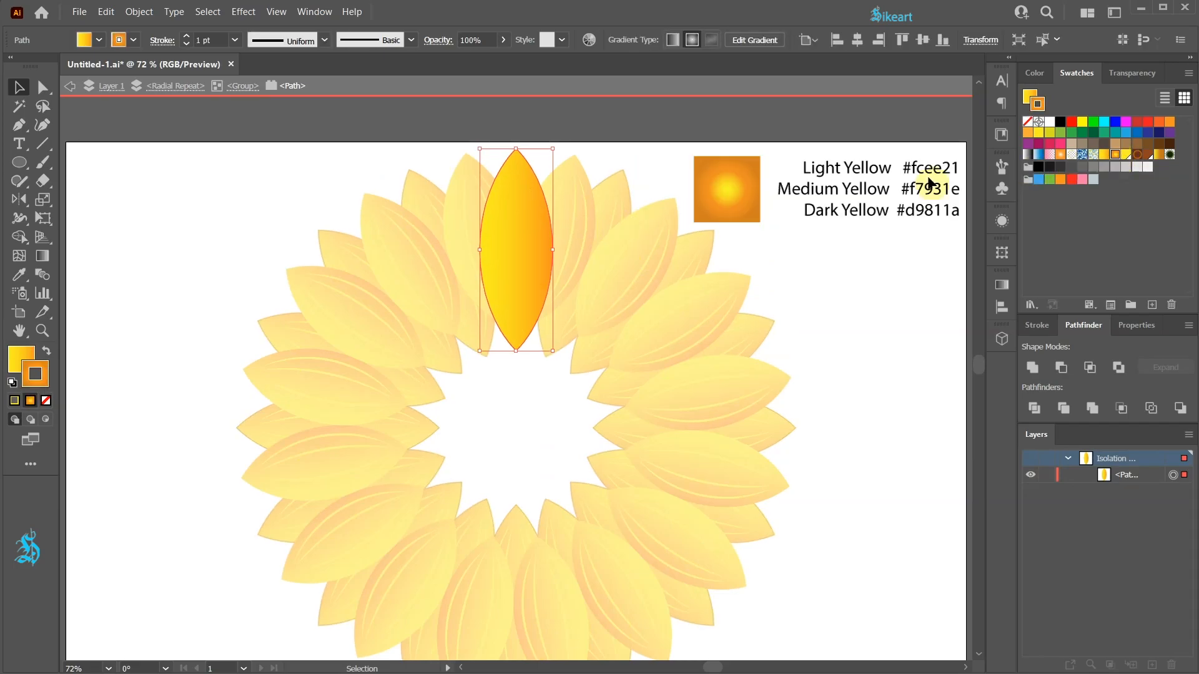
pyautogui.click(46, 353)
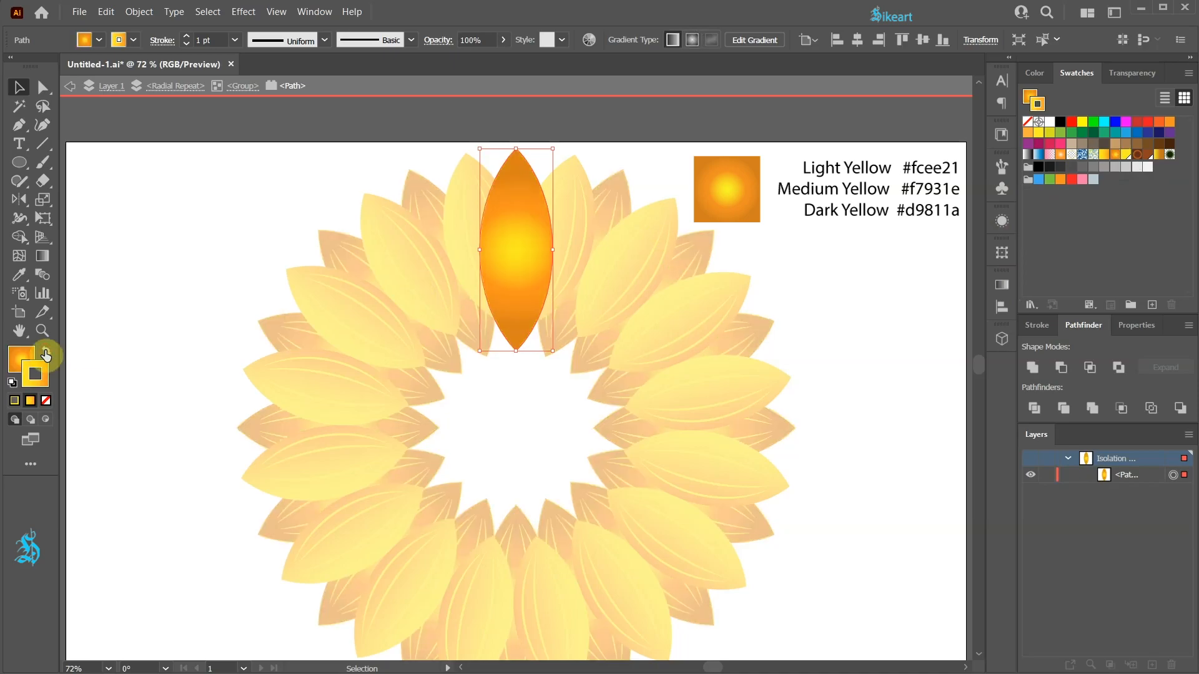
pyautogui.click(46, 402)
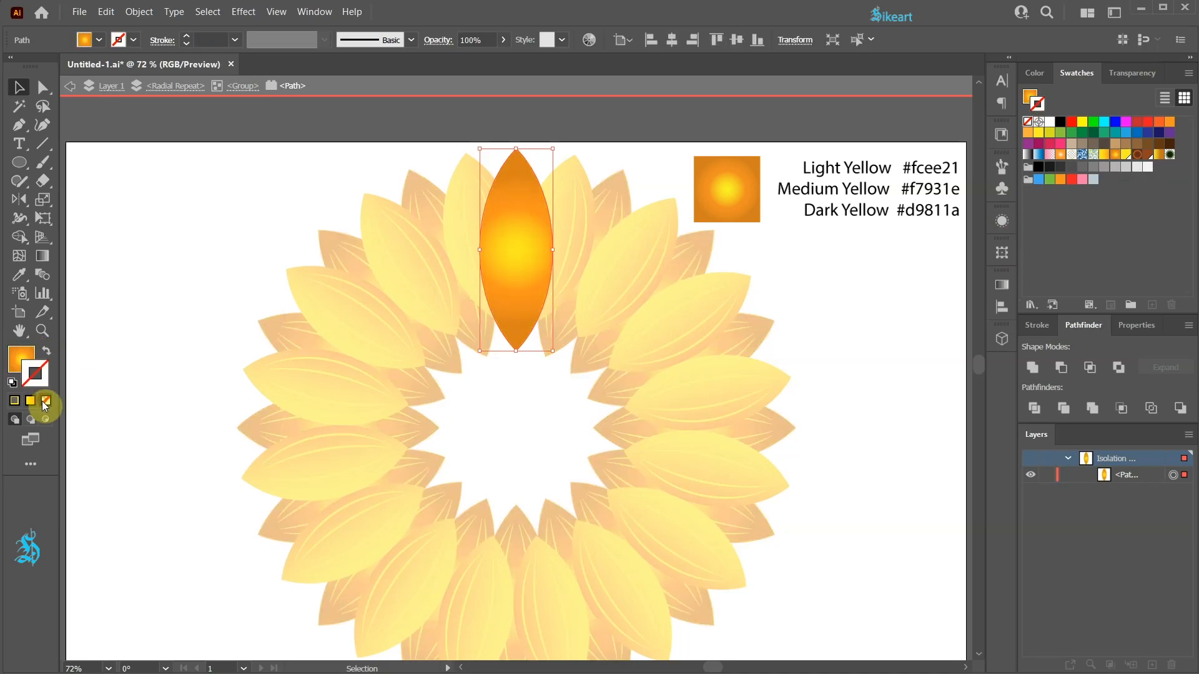
pyautogui.click(20, 358)
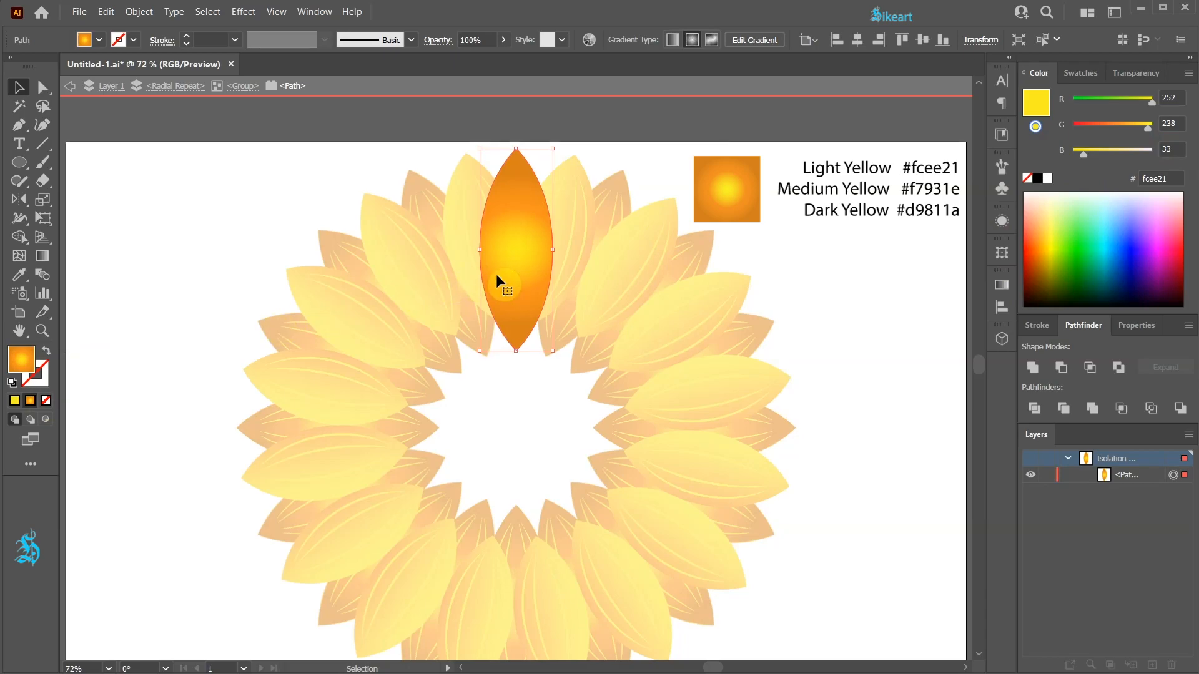
pyautogui.click(1002, 286)
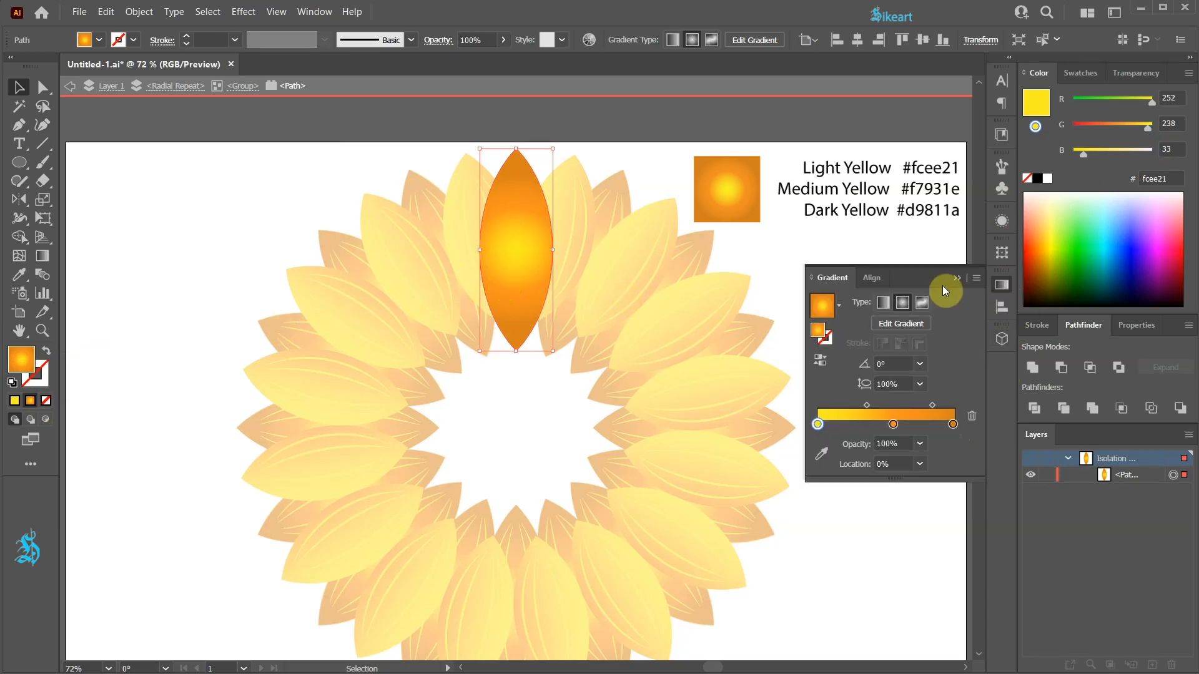
pyautogui.click(957, 277)
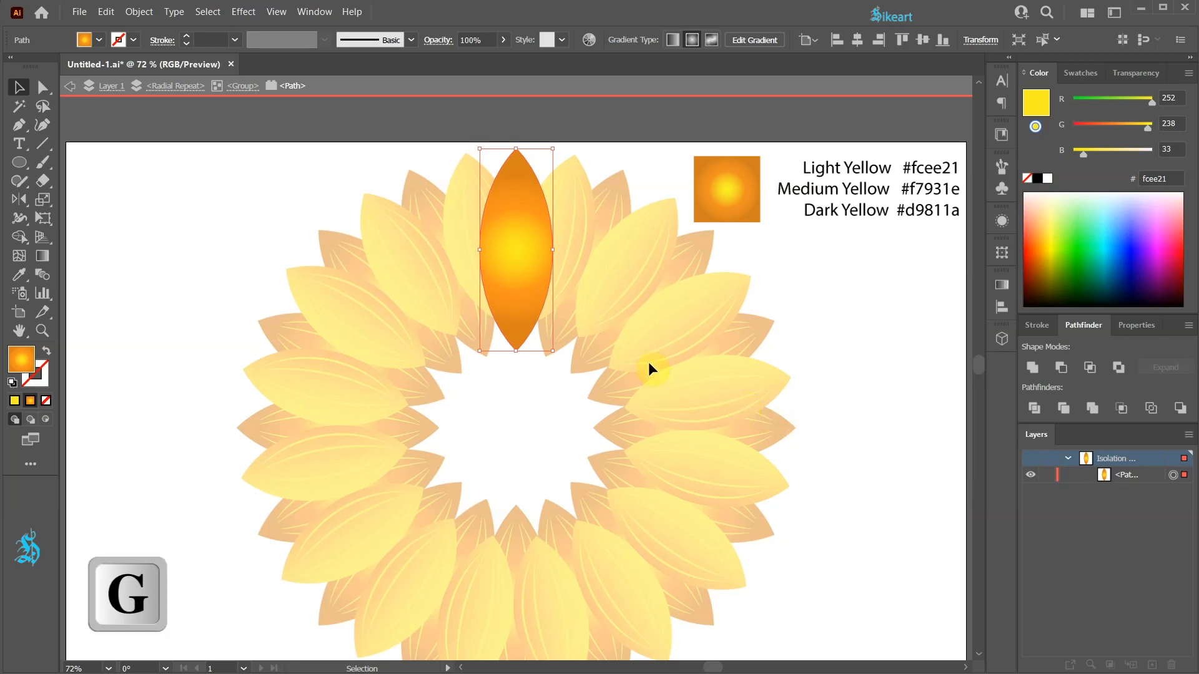
# Step: Redraw the petal's radial gradient diagonally from its upper part to beyond its lower right edge, and exit isolation mode completely
pyautogui.press('g')
pyautogui.moveTo(504, 205)
pyautogui.mouseDown()
pyautogui.moveTo(509, 298)
pyautogui.moveTo(553, 346)
pyautogui.moveTo(573, 342)
pyautogui.mouseUp()
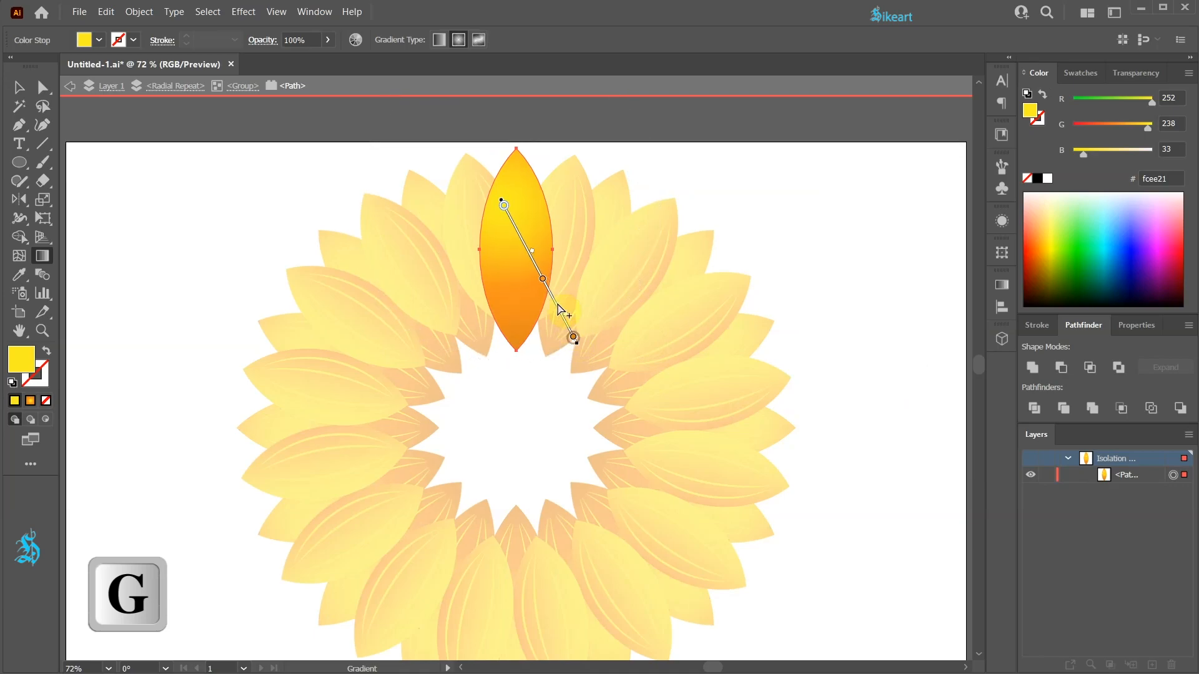
pyautogui.moveTo(553, 298); pyautogui.dragTo(554, 301)
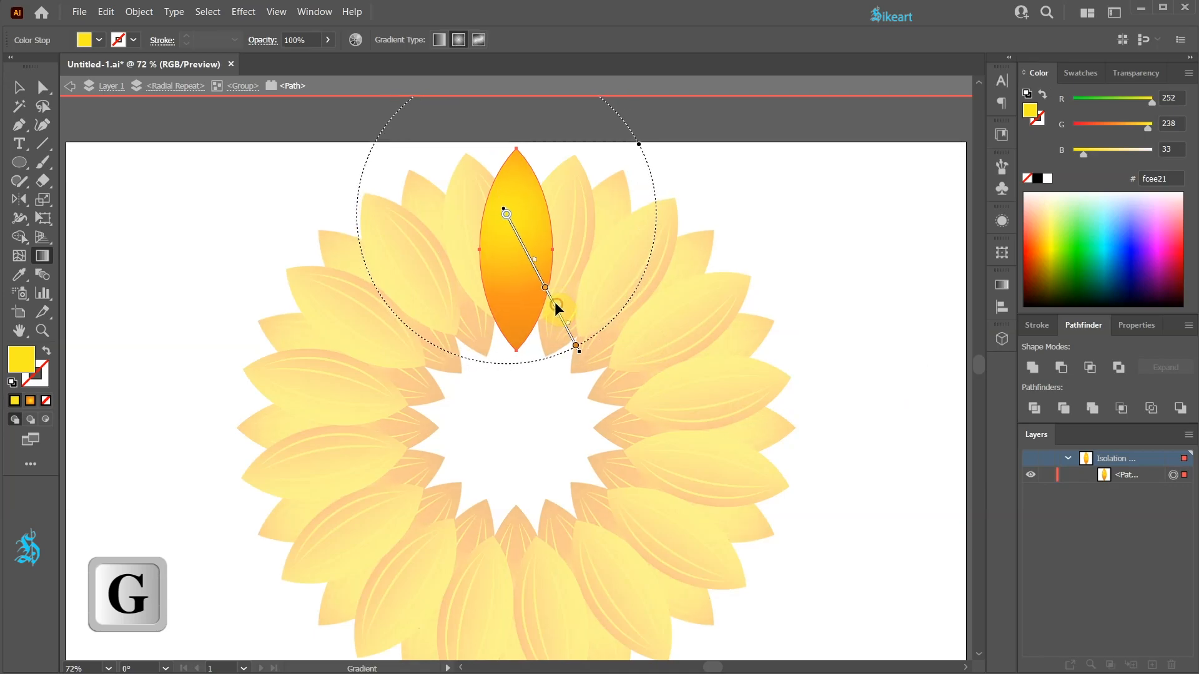
pyautogui.click(72, 93)
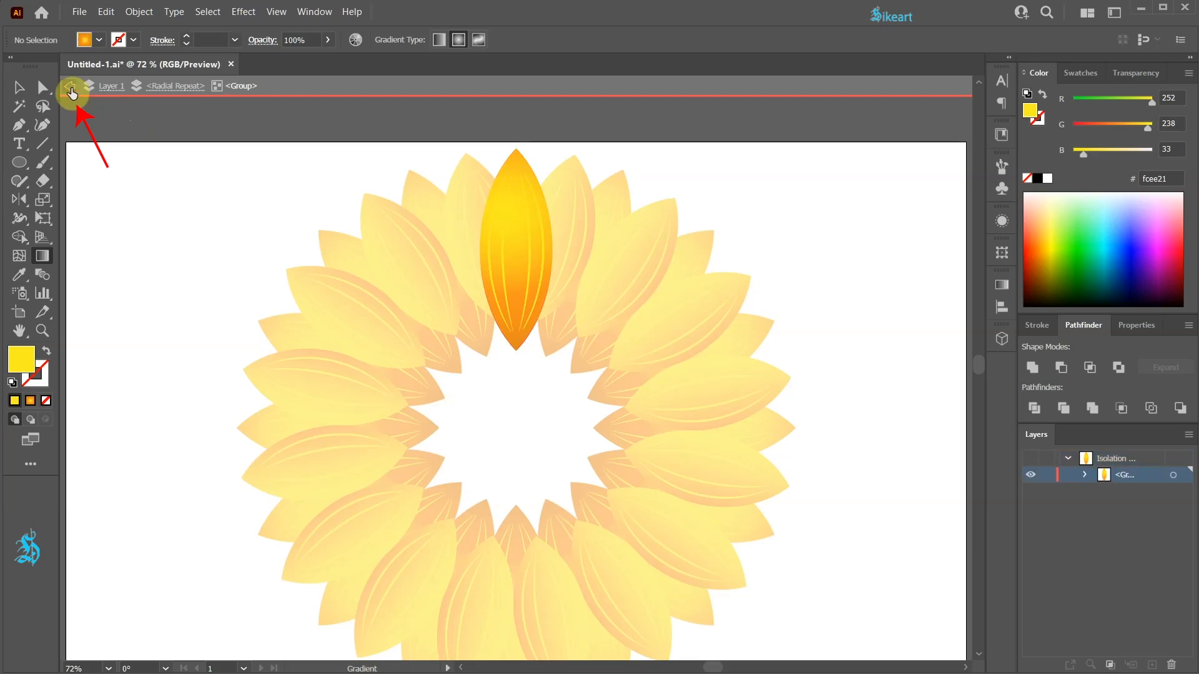
pyautogui.click(72, 93)
pyautogui.click(71, 93)
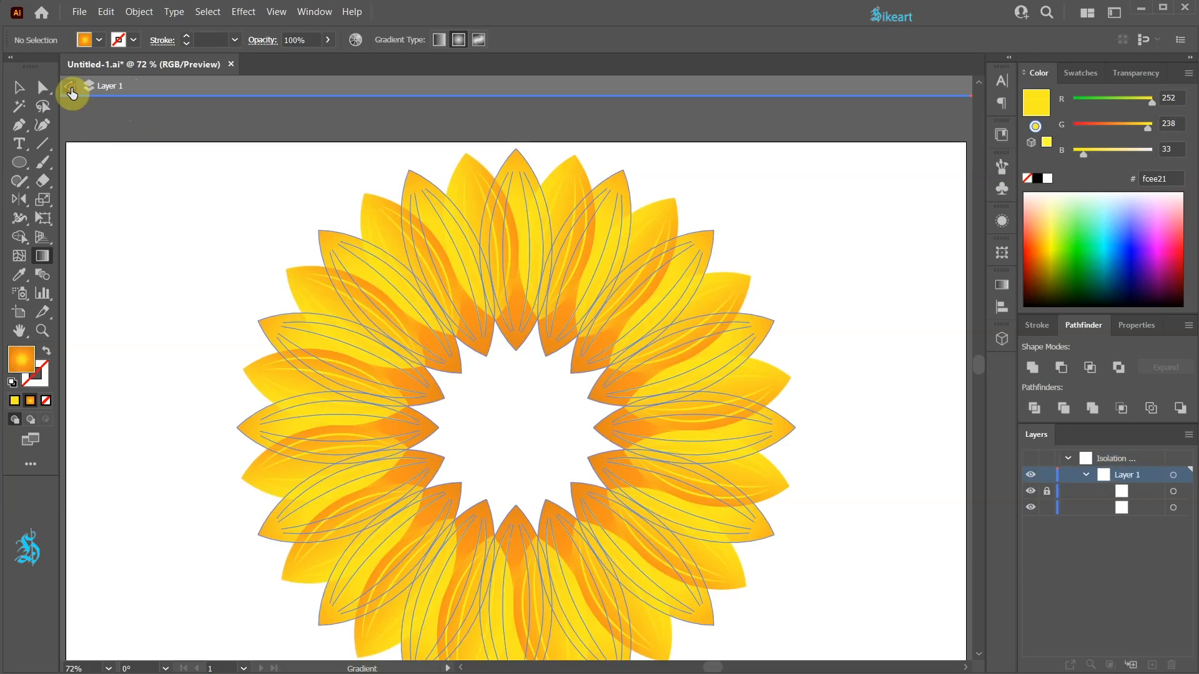
pyautogui.click(72, 92)
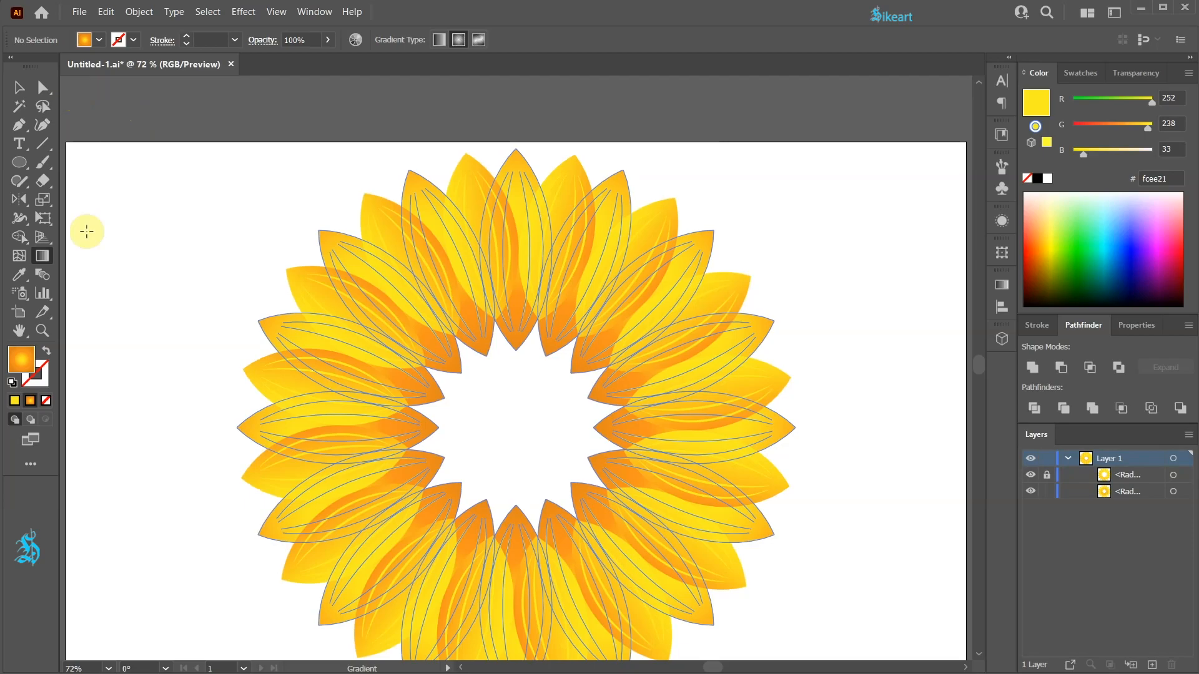
# Step: Lock the back petal ring and add a new layer above Layer 1
pyautogui.press('Escape')
pyautogui.hotkey('ctrl', '0')
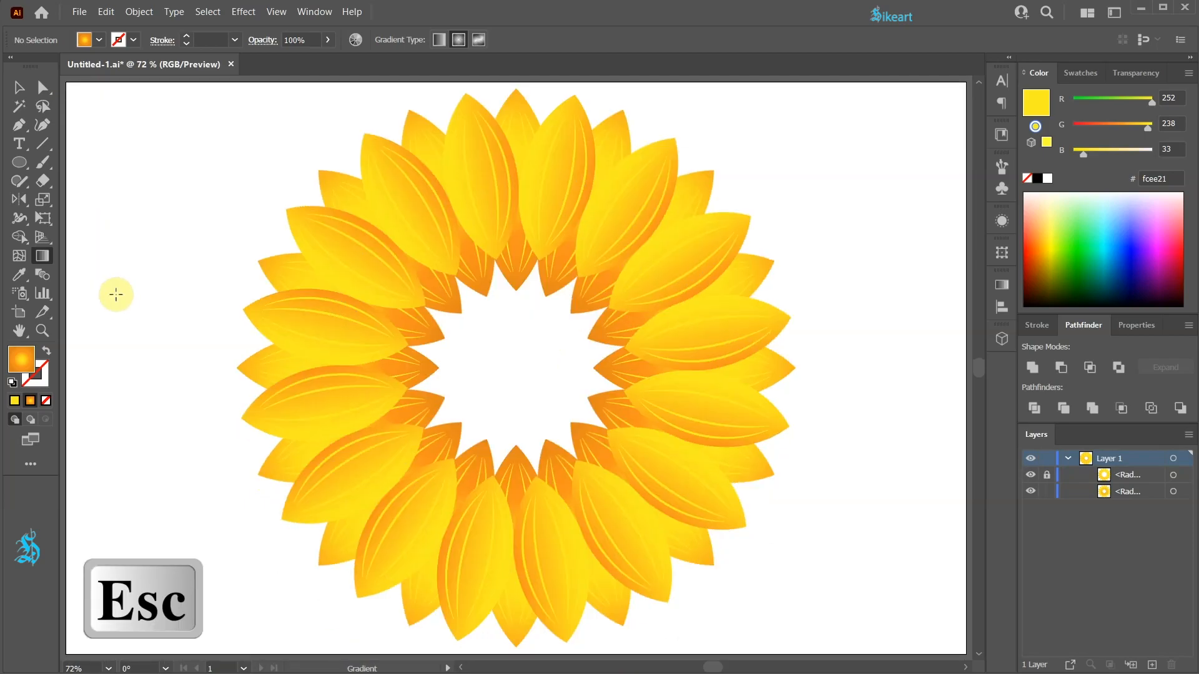
pyautogui.press('v')
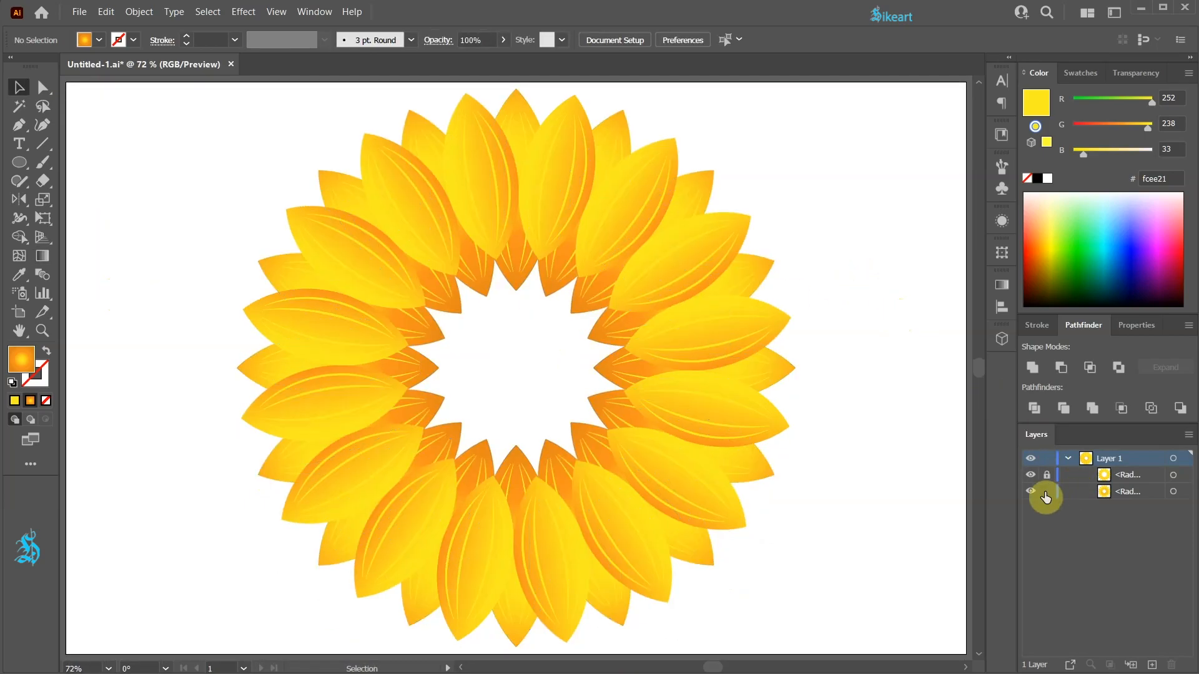
pyautogui.click(1152, 665)
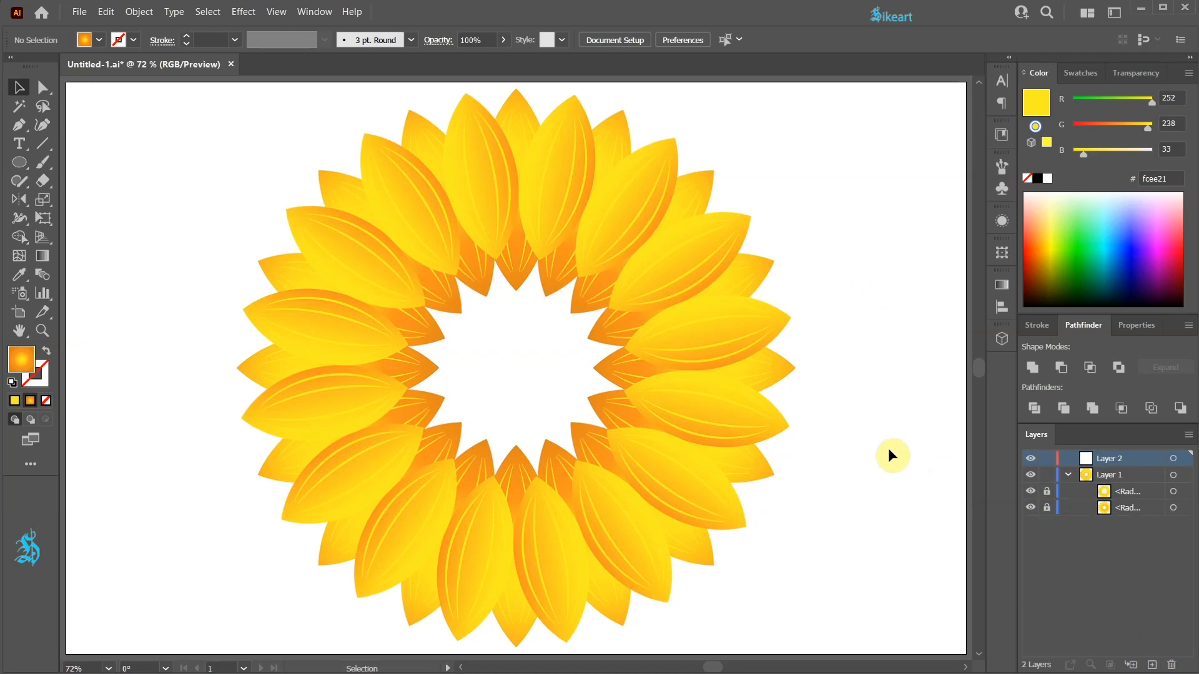
# Step: Draw a circle from the flower's center covering the inner petal tips and fill it with the dark brown radial gradient swatch
pyautogui.press('l')
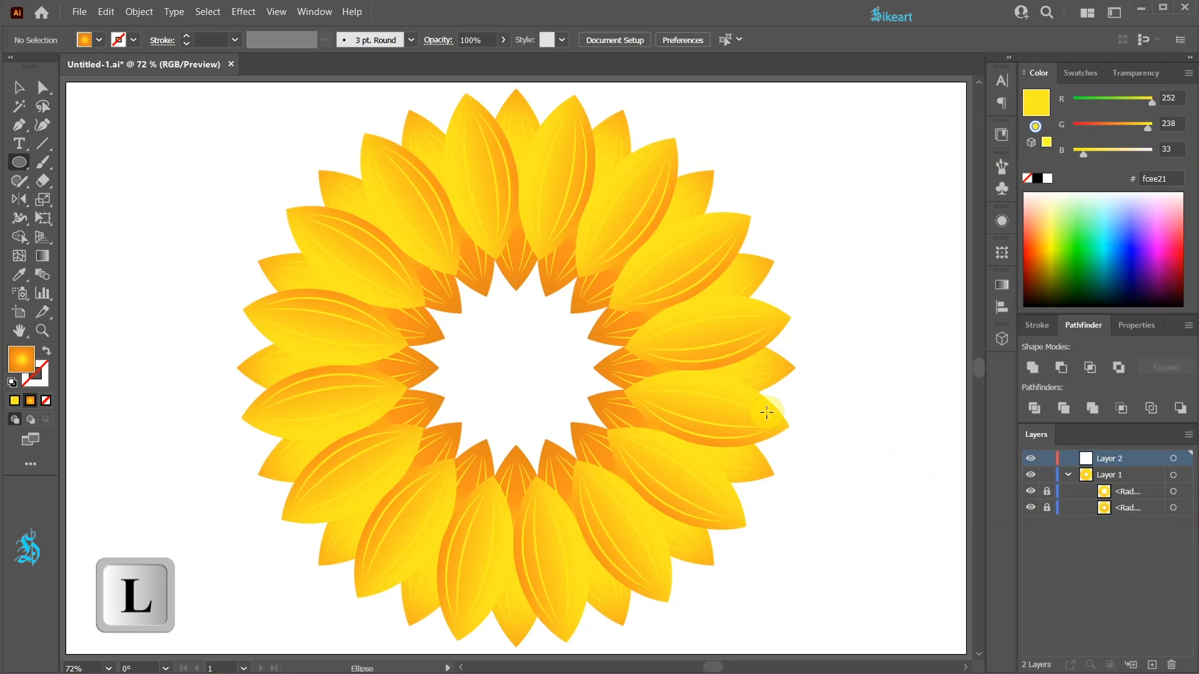
pyautogui.moveTo(514, 368); pyautogui.dragTo(617, 479)
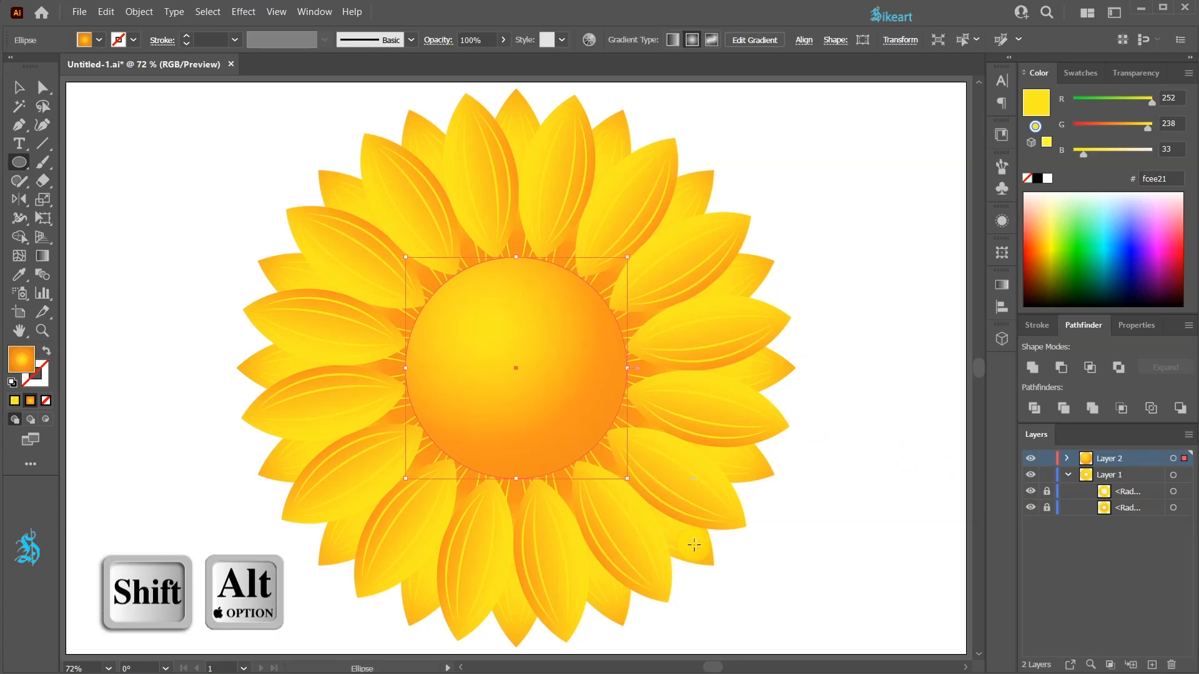
pyautogui.click(1078, 72)
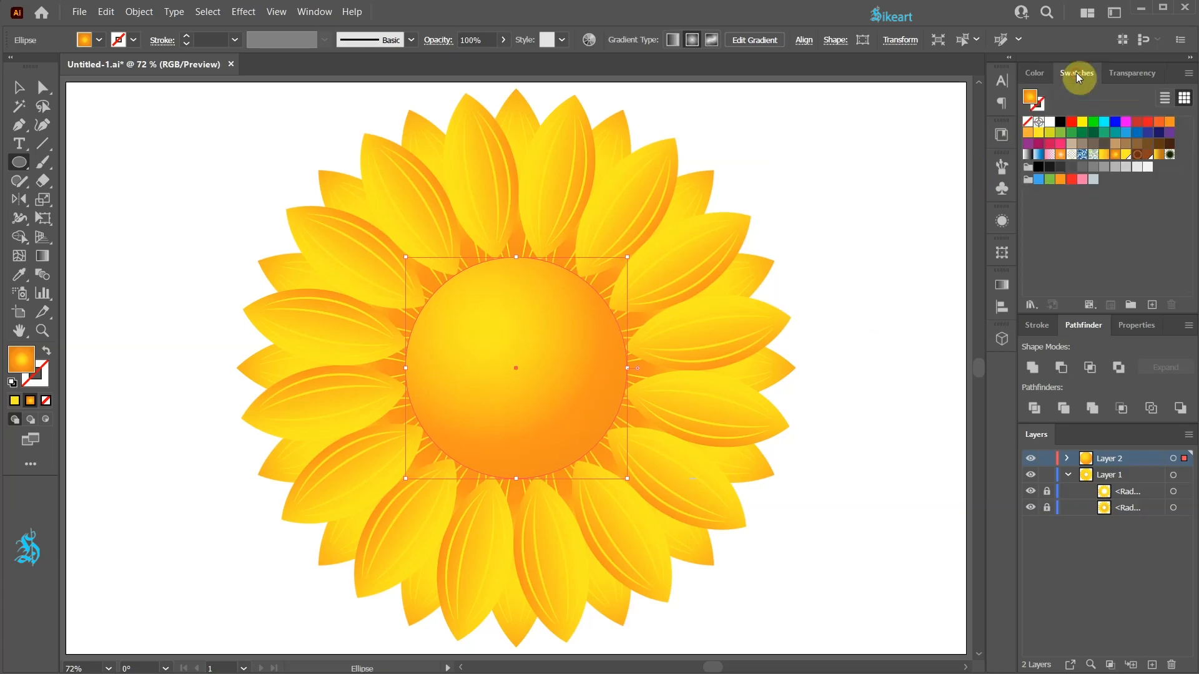
pyautogui.click(1137, 158)
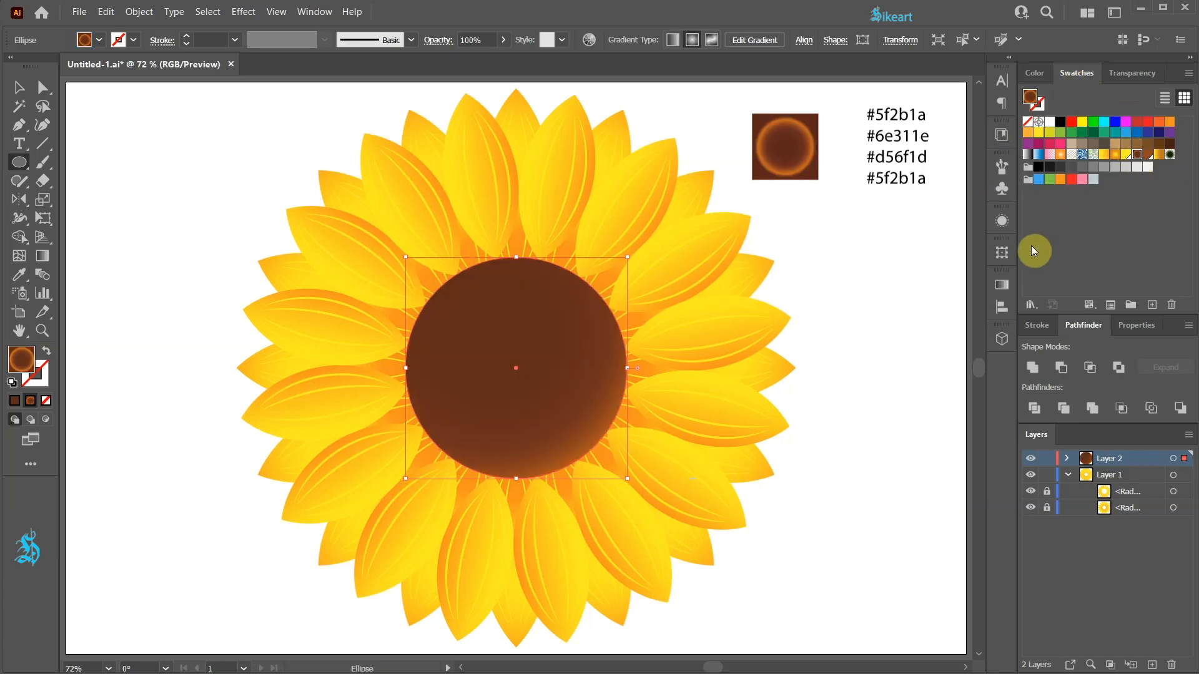
pyautogui.click(1003, 286)
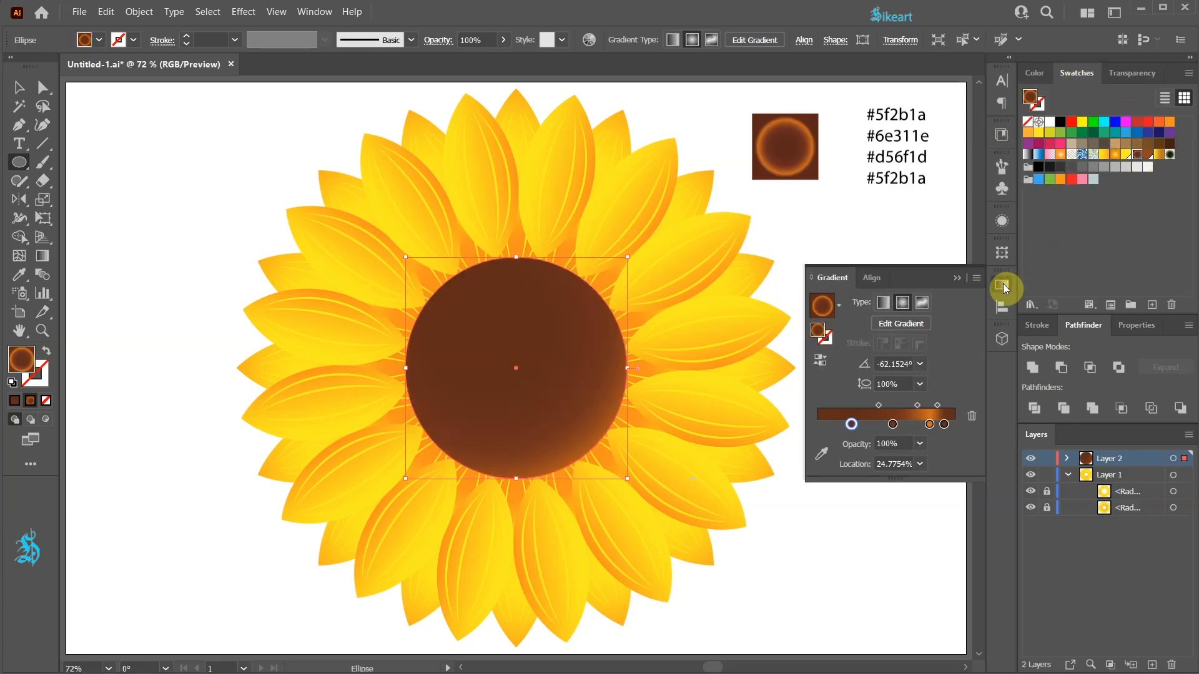
# Step: Inspect the colours of the four stops in the center disc's brown radial gradient
pyautogui.doubleClick(851, 424)
pyautogui.click(893, 425)
pyautogui.doubleClick(894, 425)
pyautogui.doubleClick(929, 425)
pyautogui.doubleClick(943, 425)
pyautogui.click(957, 278)
# Step: Redraw the center disc's radial gradient from its center straight down to its lower edge, and deselect the disc
pyautogui.press('g')
pyautogui.moveTo(519, 368); pyautogui.dragTo(520, 477)
pyautogui.moveTo(588, 373); pyautogui.dragTo(670, 432)
pyautogui.moveTo(516, 368); pyautogui.dragTo(515, 480)
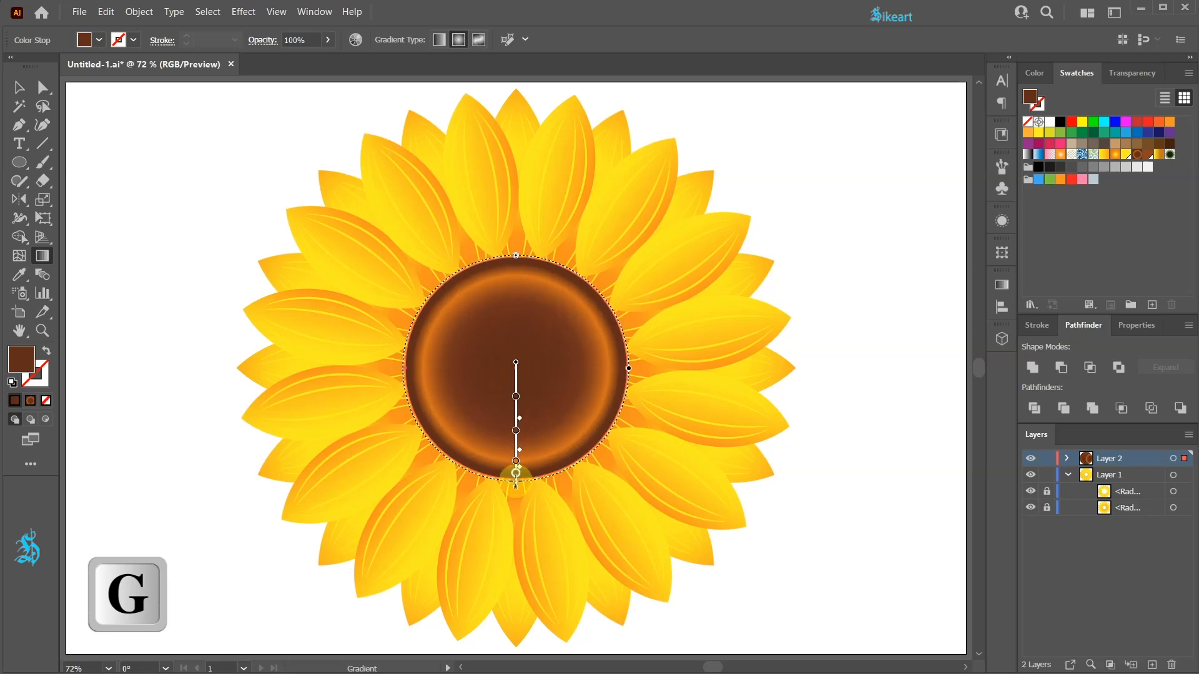
pyautogui.keyDown('ctrl'); pyautogui.click(852, 407); pyautogui.keyUp('ctrl')
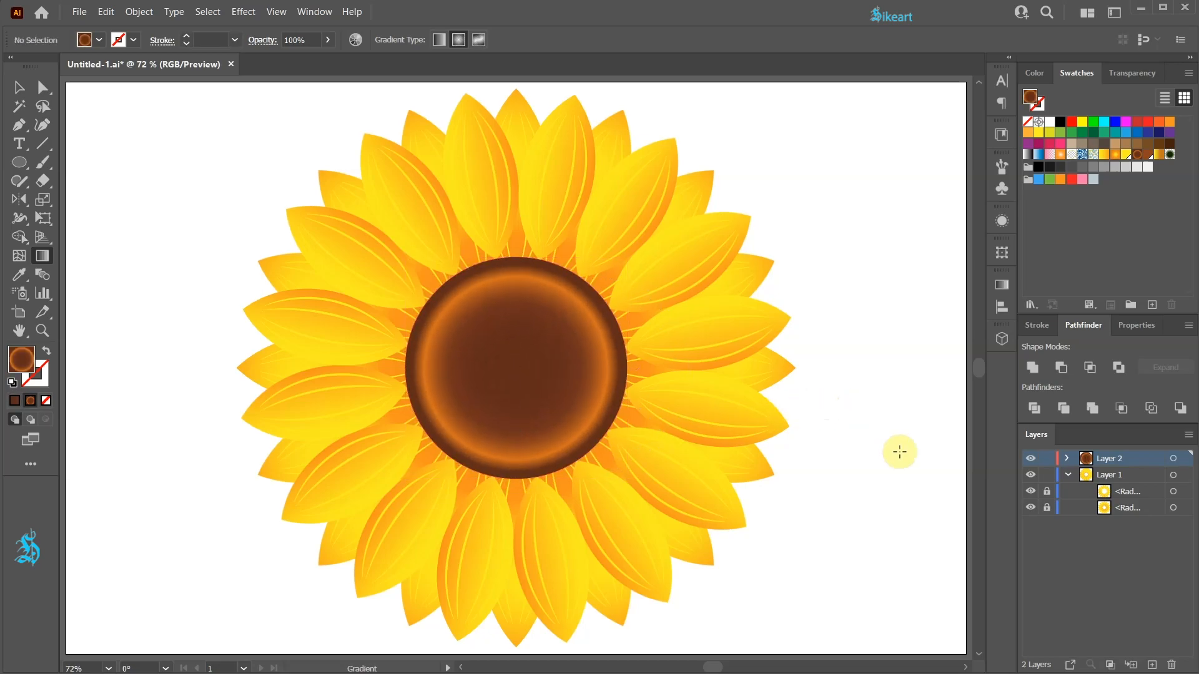
# Step: Lock Layer 2 and add a new layer above it
pyautogui.click(1046, 459)
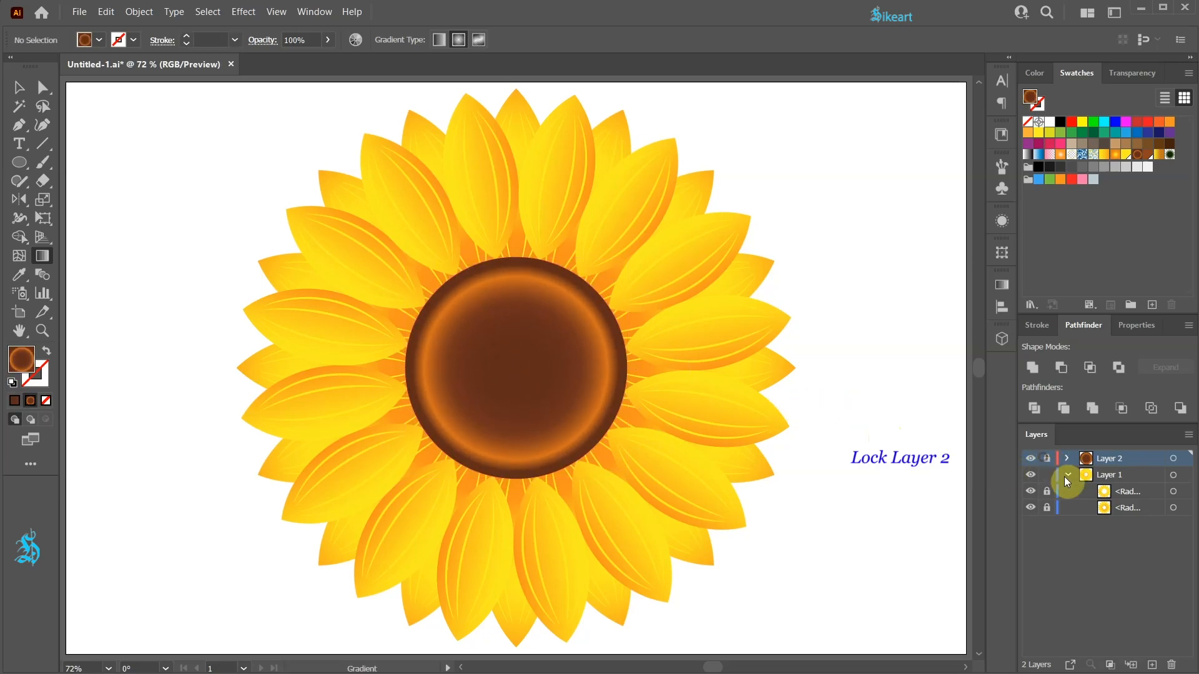
pyautogui.click(1150, 663)
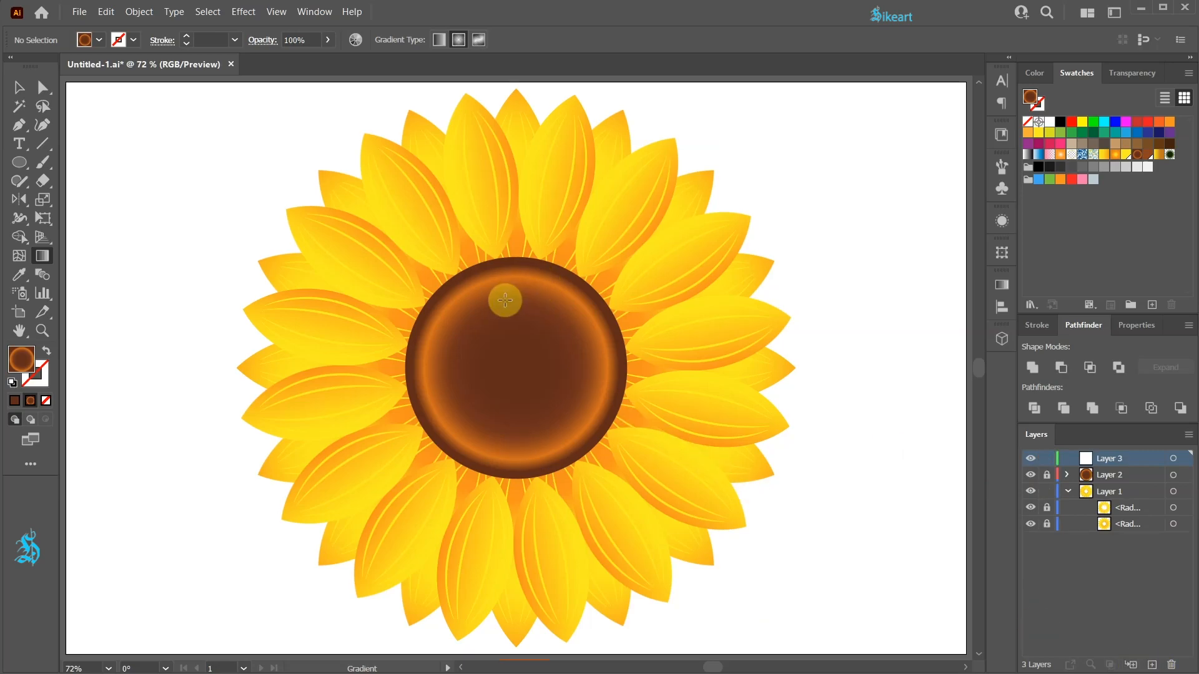
# Step: Draw a small square near the disc's upper edge and give it a petal's yellow-to-orange linear gradient with the Eyedropper
pyautogui.scroll(5, 513, 271)
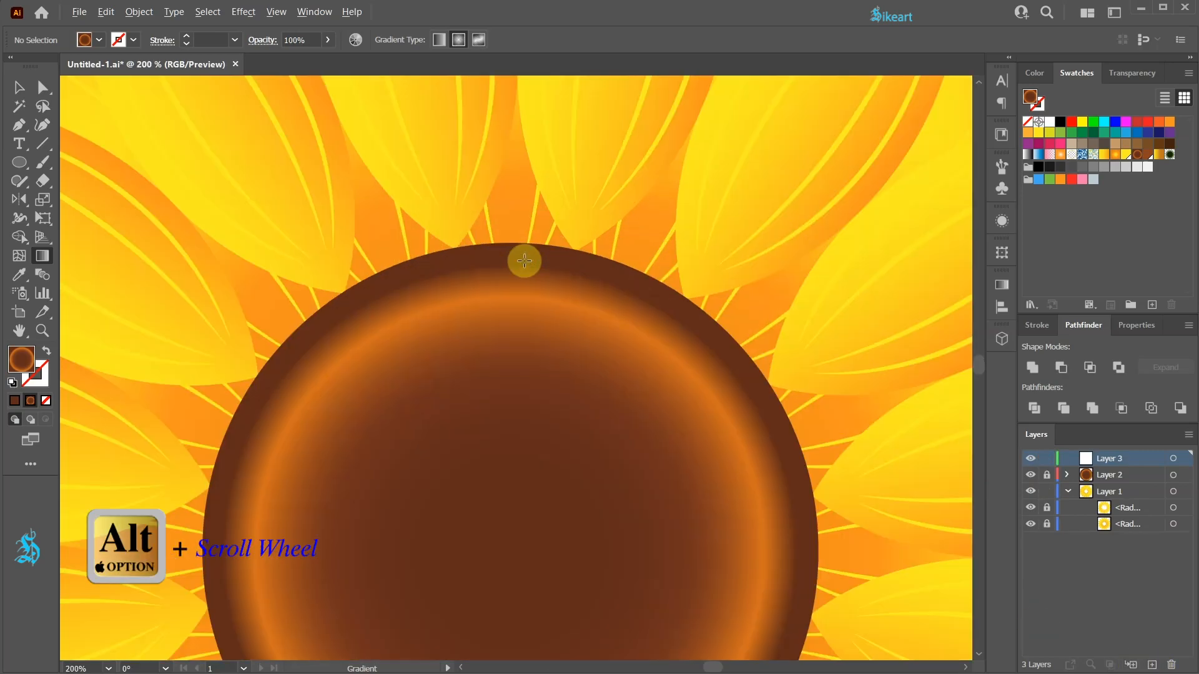
pyautogui.scroll(4, 495, 302)
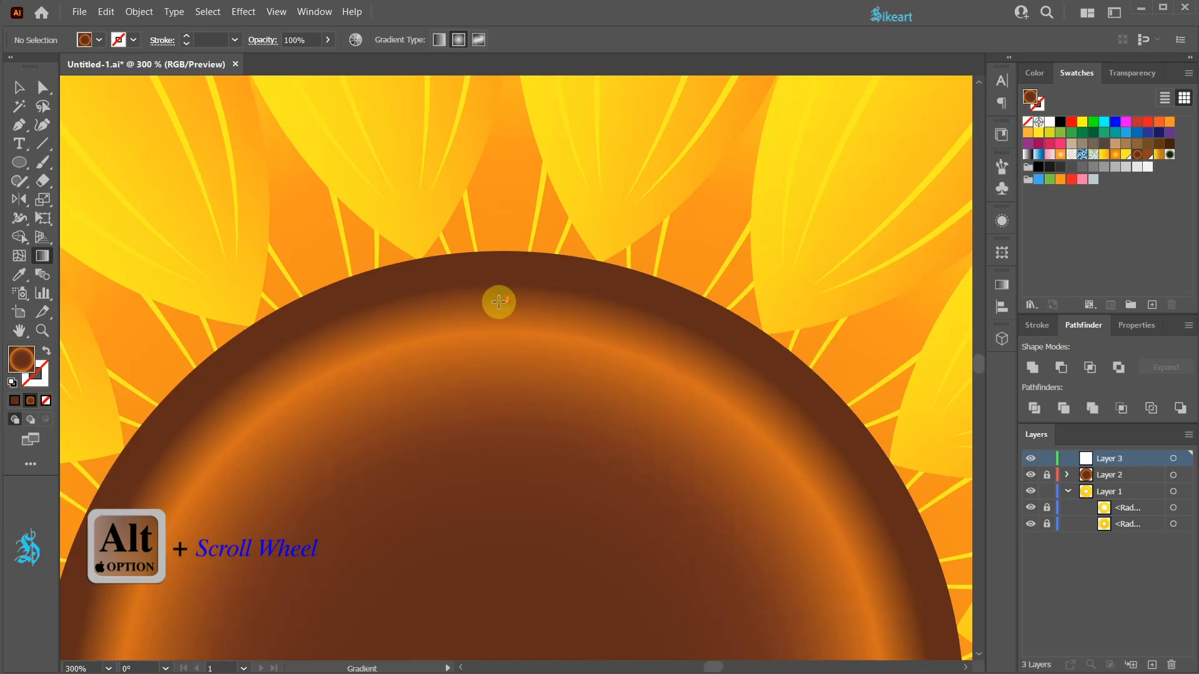
pyautogui.scroll(-1, 499, 431)
pyautogui.press('m')
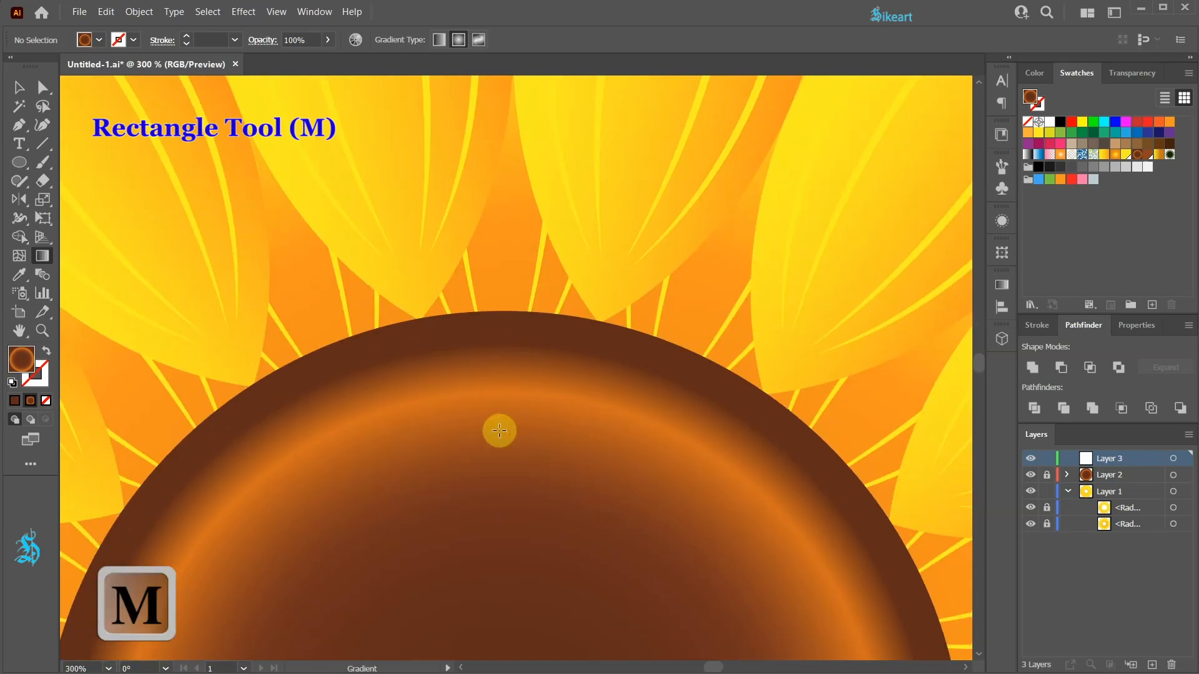
pyautogui.moveTo(489, 382); pyautogui.dragTo(507, 413)
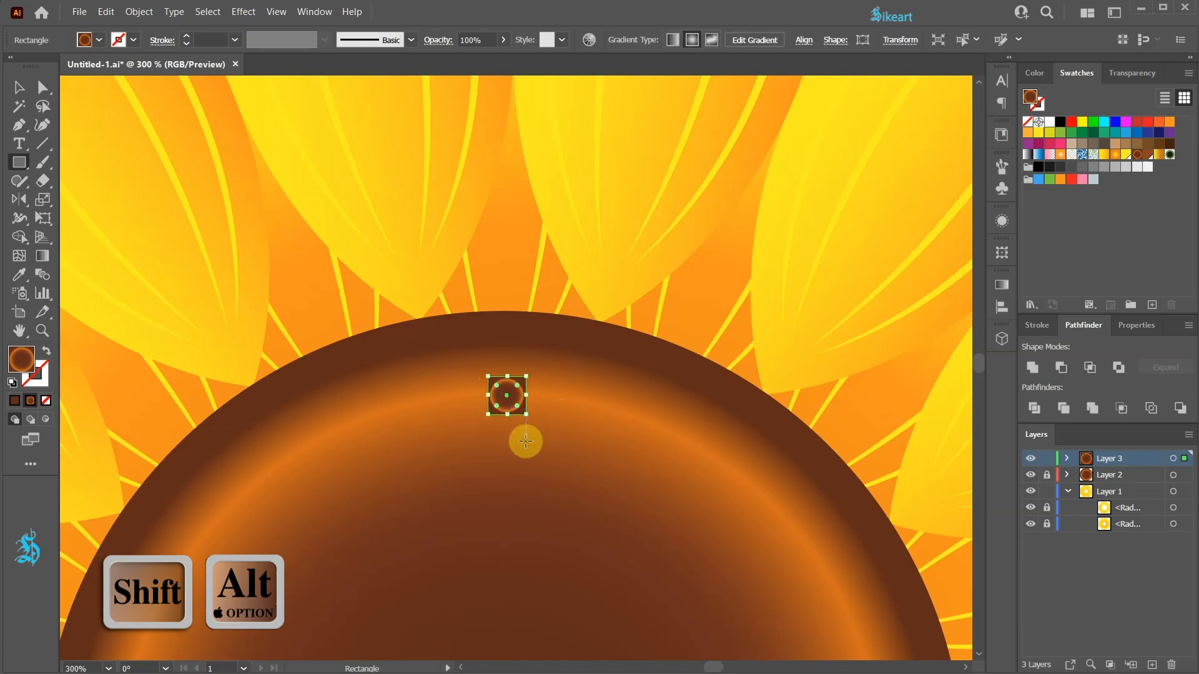
pyautogui.press('i')
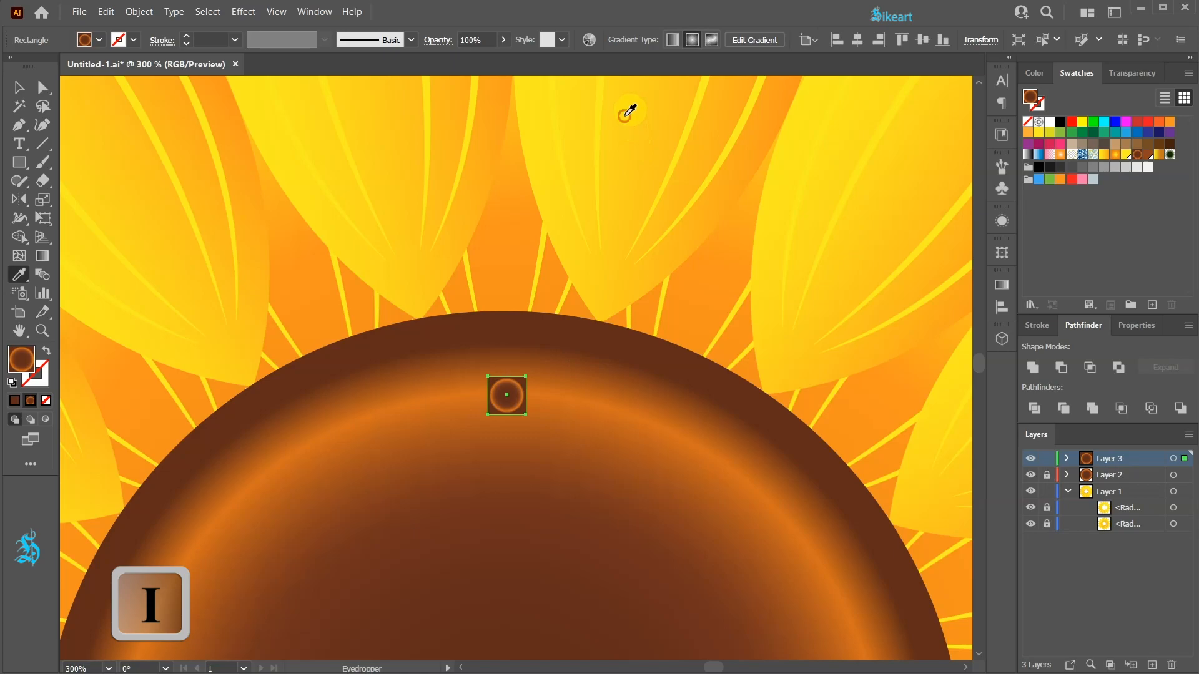
pyautogui.click(630, 111)
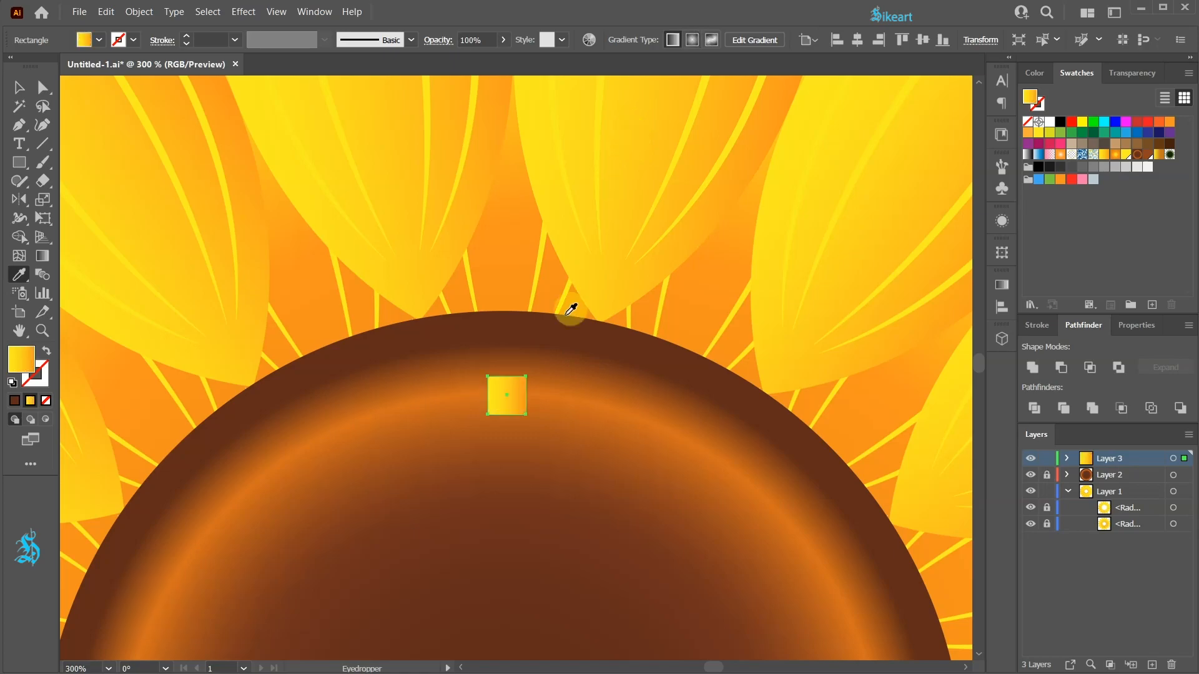
# Step: Round all corners of the small square by about 2.5 px and rotate it 45° into a diamond
pyautogui.keyDown('alt'); pyautogui.scroll(1, 507, 412); pyautogui.keyUp('alt')
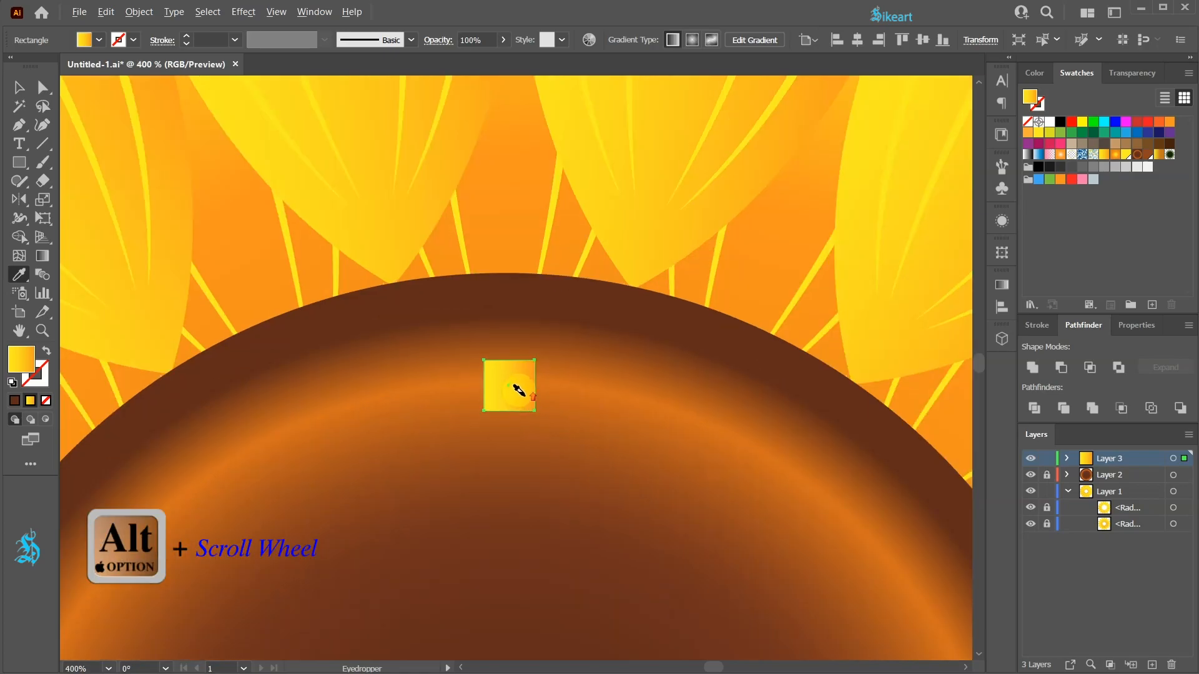
pyautogui.keyDown('alt'); pyautogui.scroll(3, 637, 343); pyautogui.keyUp('alt')
pyautogui.press('a')
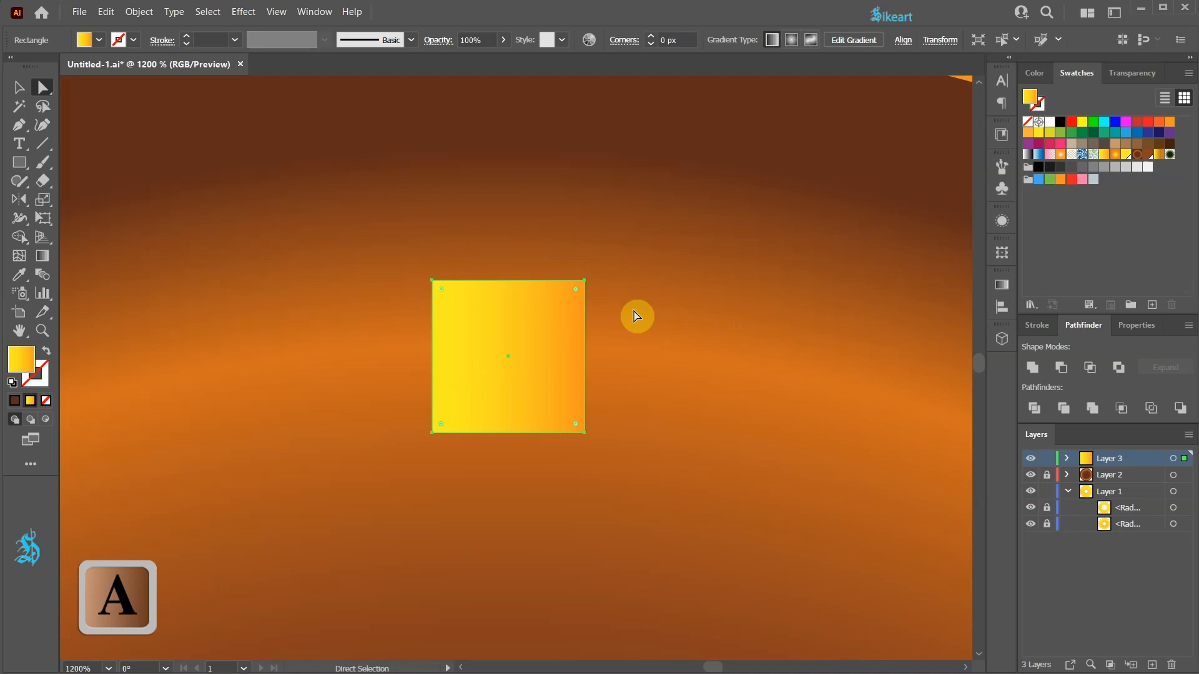
pyautogui.moveTo(576, 296); pyautogui.dragTo(551, 306)
pyautogui.press('v')
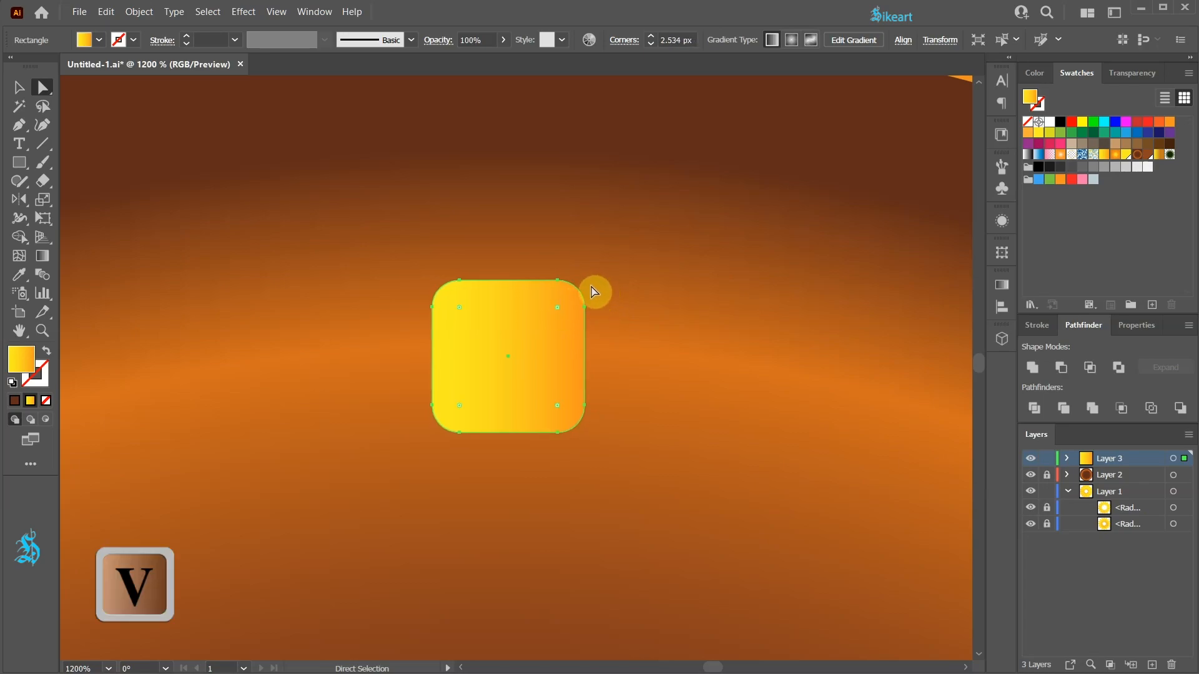
pyautogui.moveTo(587, 276); pyautogui.dragTo(528, 241)
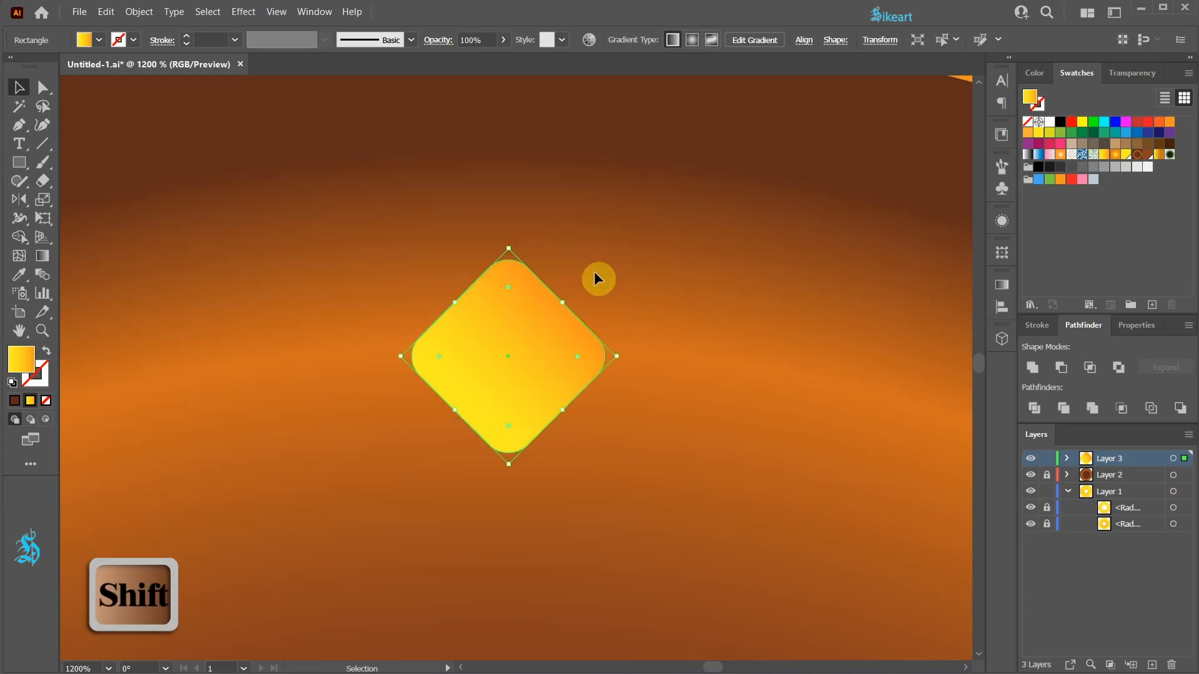
pyautogui.click(597, 279)
pyautogui.hotkey('ctrl', '0')
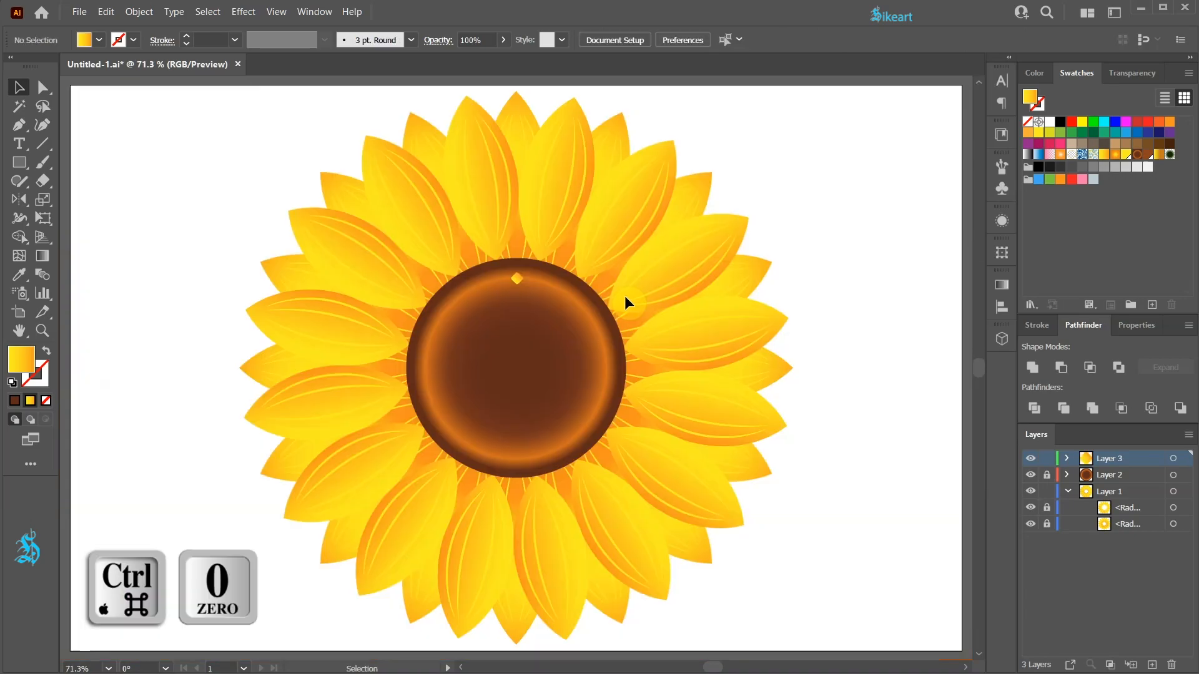
# Step: Enlarge the rounded diamond proportionally near the disc's upper edge, and deselect it
pyautogui.scroll(4, 520, 283)
pyautogui.click(512, 271)
pyautogui.moveTo(518, 277); pyautogui.dragTo(529, 287)
pyautogui.moveTo(529, 287); pyautogui.dragTo(525, 315)
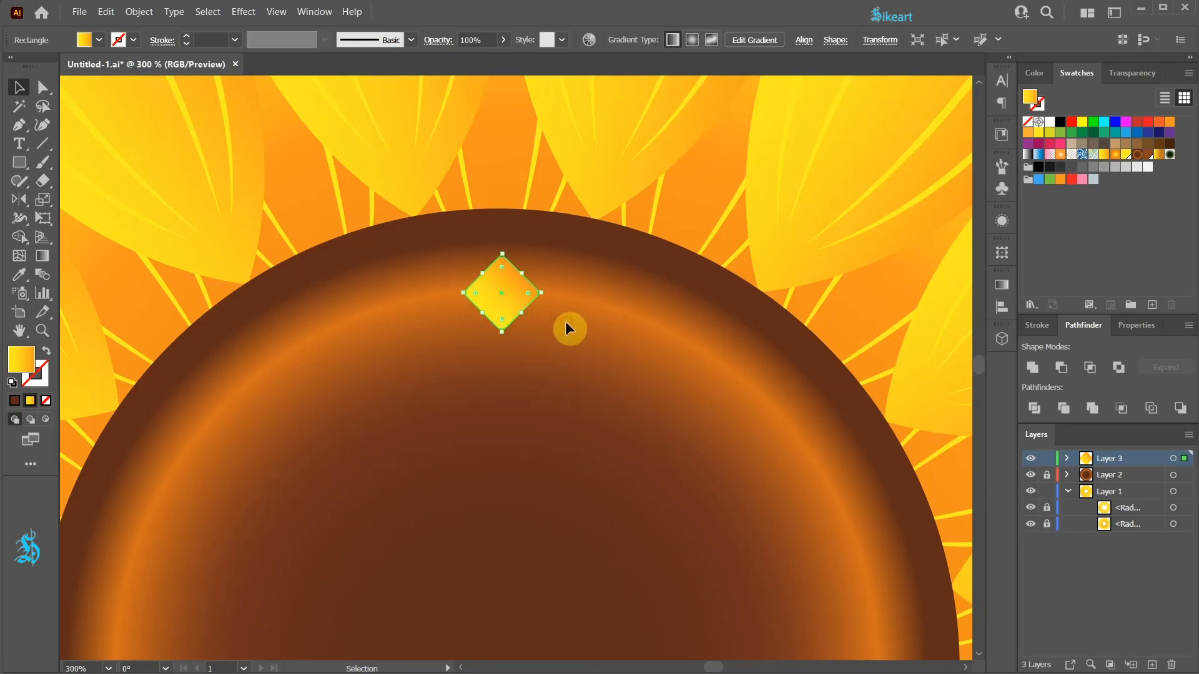
pyautogui.click(568, 329)
pyautogui.hotkey('ctrl', '0')
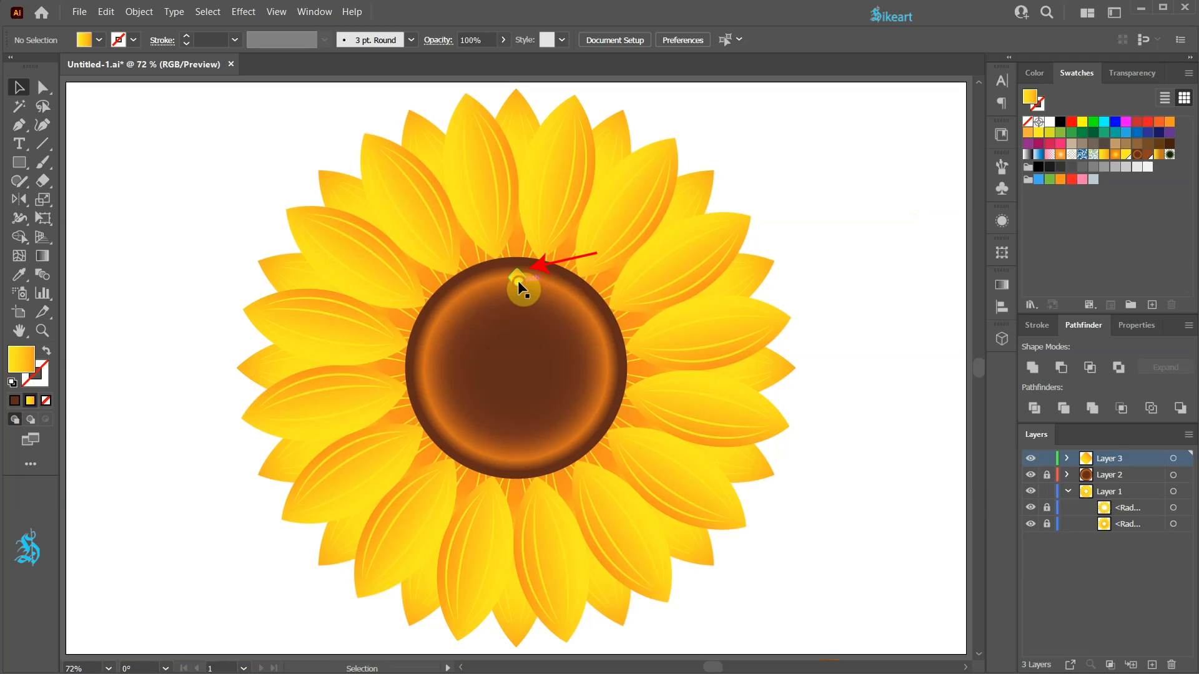
# Step: Create a radial repeat of the diamond and center it horizontally and vertically on the artboard
pyautogui.click(518, 284)
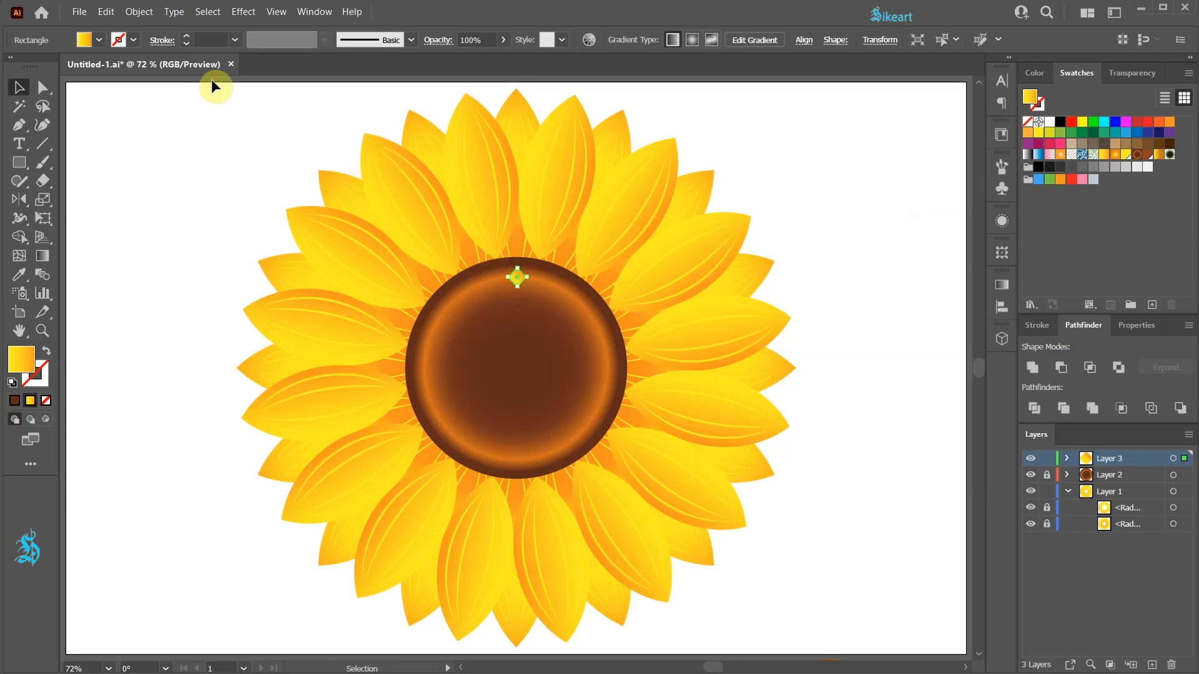
pyautogui.click(139, 12)
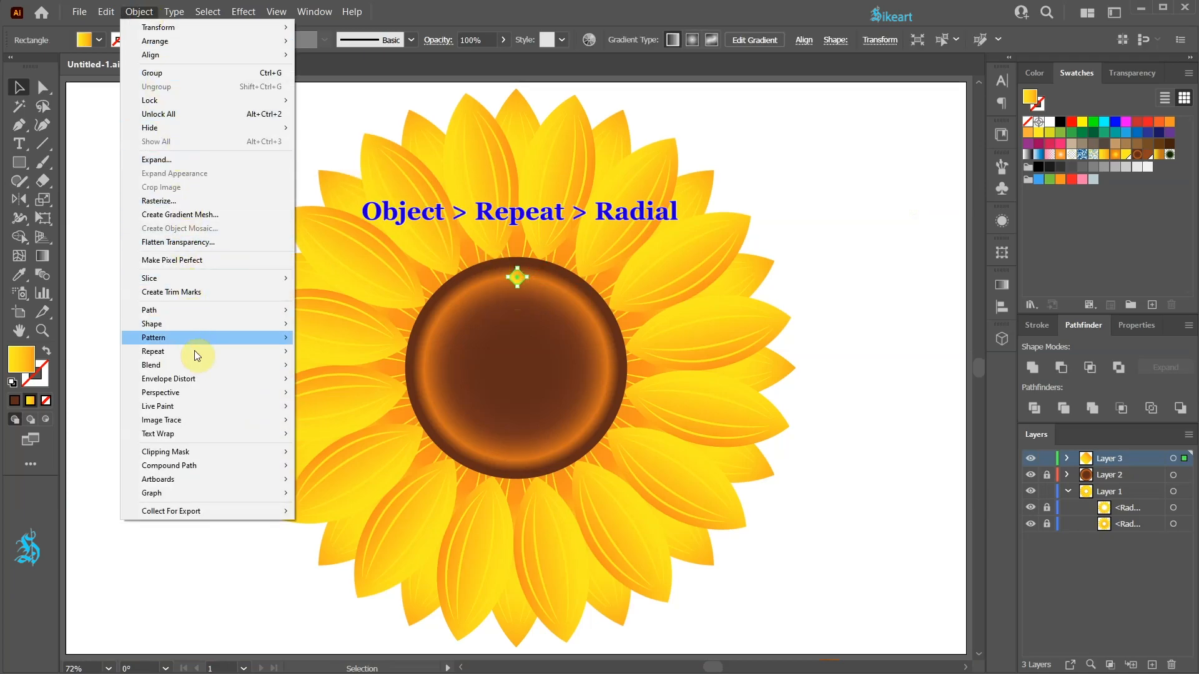
pyautogui.moveTo(199, 351)
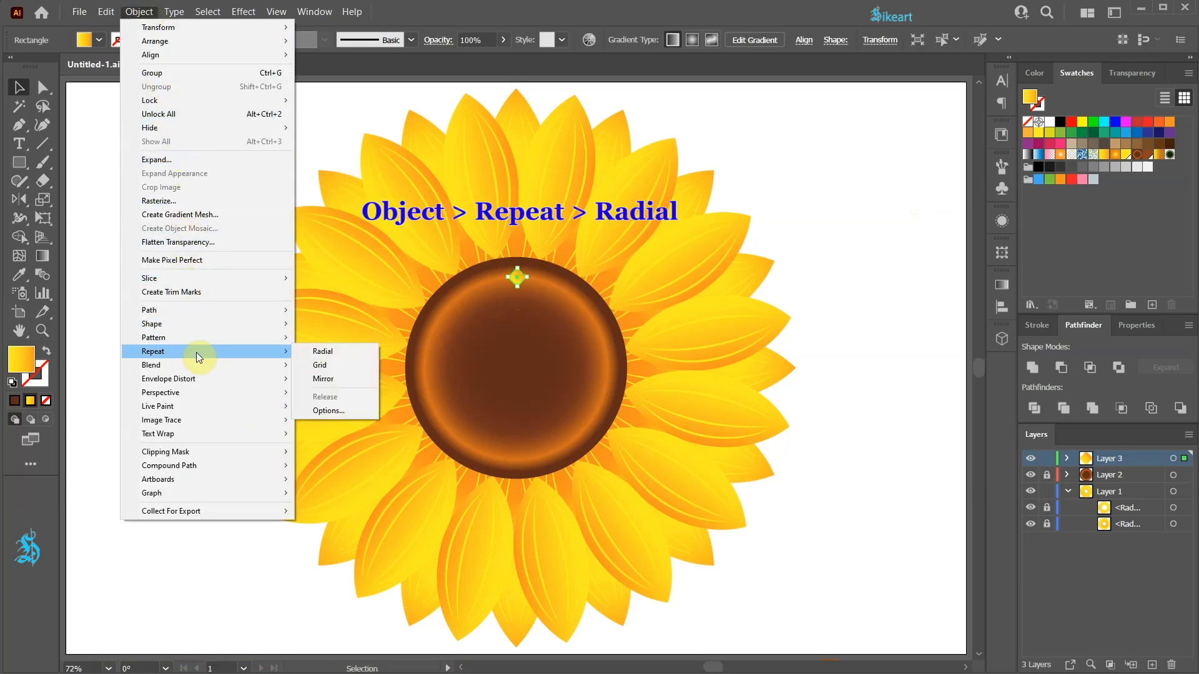
pyautogui.click(345, 354)
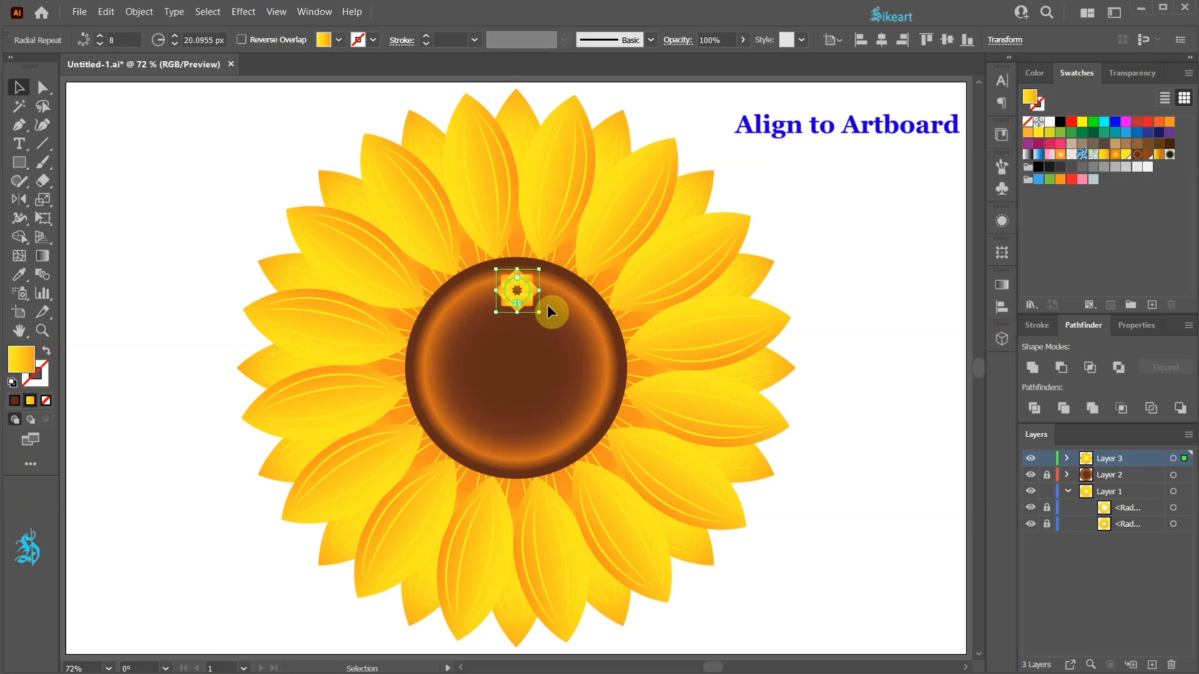
pyautogui.click(880, 43)
pyautogui.click(948, 40)
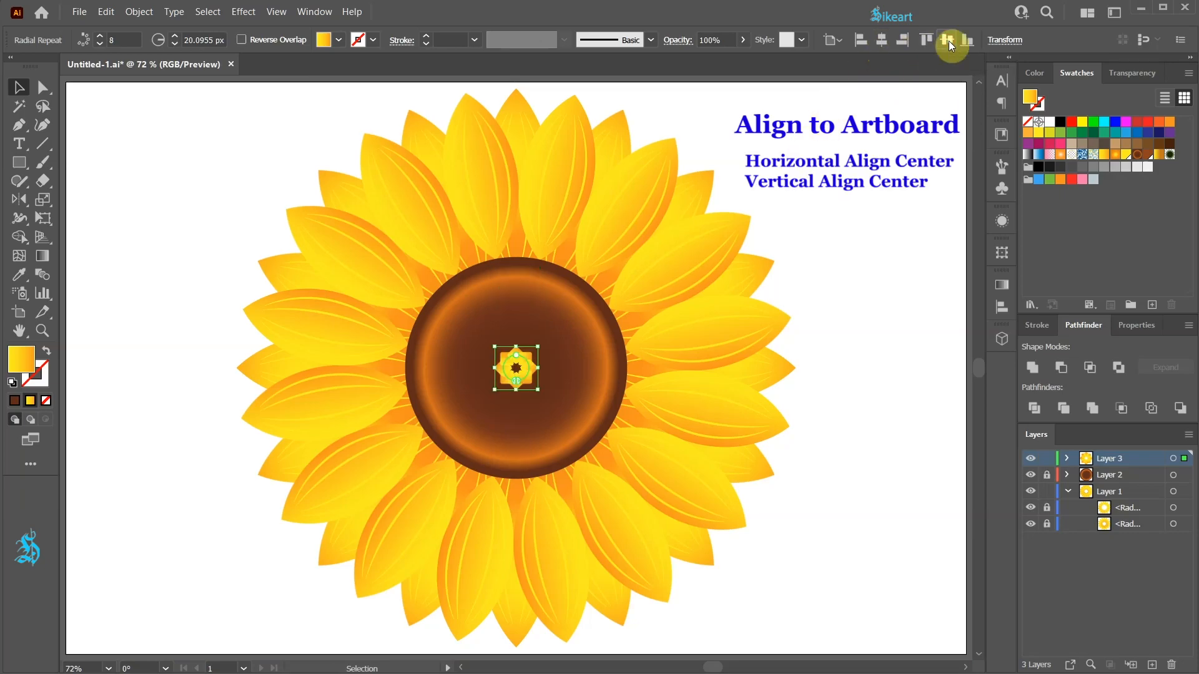
# Step: Set the diamond radial repeat's radius to 151 px
pyautogui.click(175, 35)
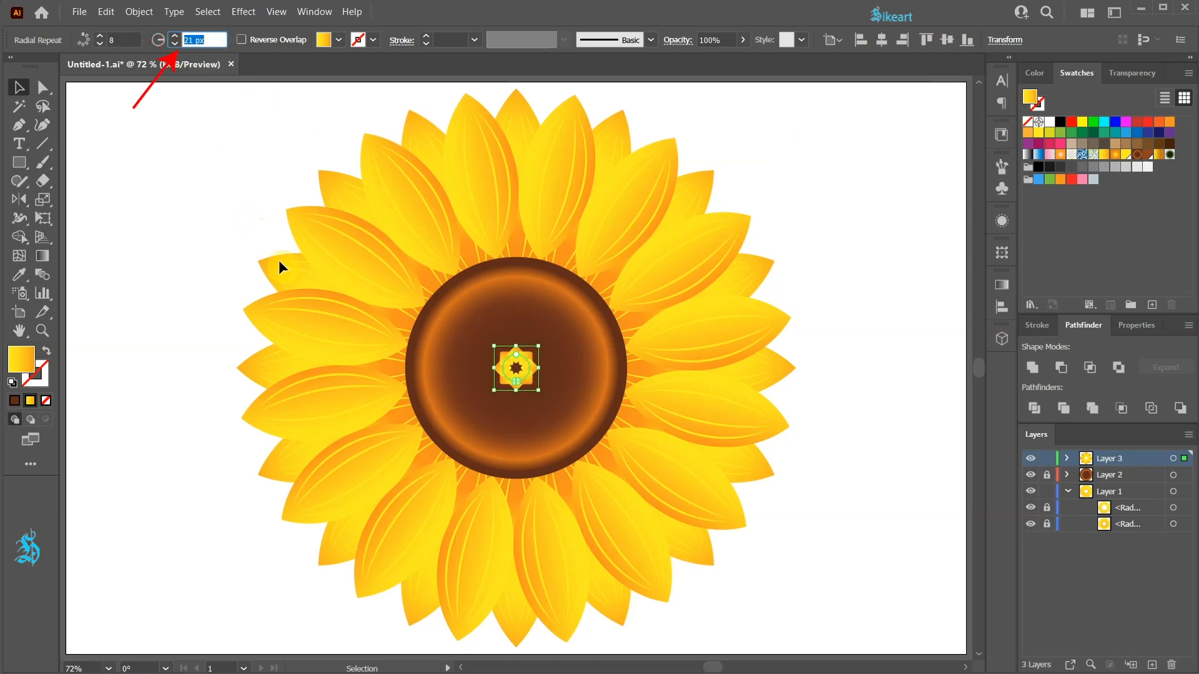
pyautogui.hotkey('shift', 'Up')
pyautogui.hotkey('shift', 'Up')
pyautogui.hotkey('shift', 'Up')
pyautogui.hotkey('shift', 'Up')
pyautogui.hotkey('shift', 'Up')
pyautogui.hotkey('shift', 'Up')
pyautogui.hotkey('shift', 'Up')
pyautogui.hotkey('shift', 'Up')
pyautogui.hotkey('shift', 'Up')
pyautogui.hotkey('shift', 'Up')
pyautogui.hotkey('shift', 'Up')
pyautogui.hotkey('shift', 'Up')
pyautogui.hotkey('shift', 'Up')
pyautogui.press('Up')
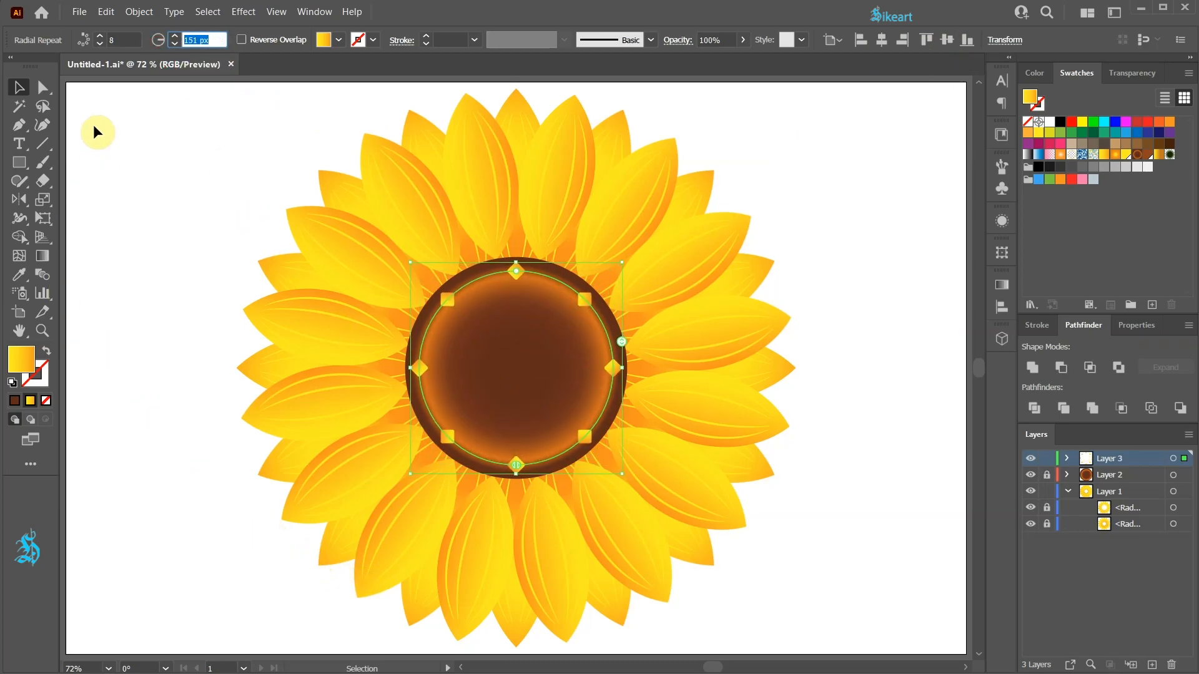
# Step: Set the diamond radial repeat's number of instances to 27
pyautogui.click(119, 39)
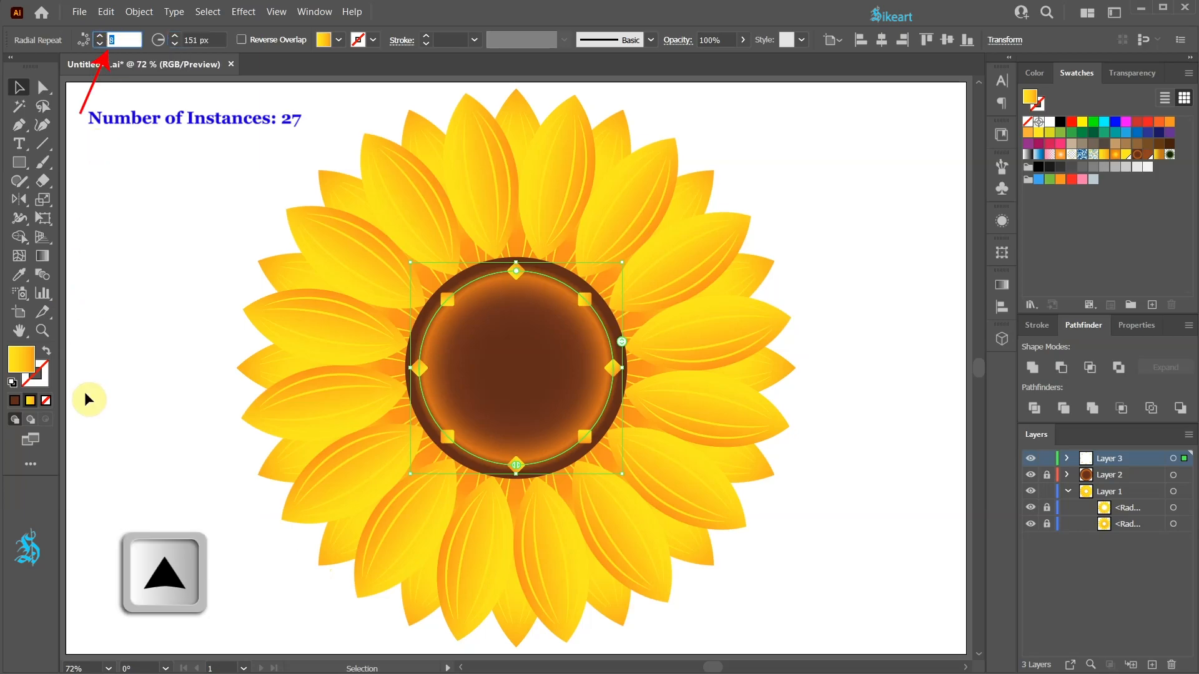
pyautogui.press('Up')
pyautogui.press('Up')
pyautogui.press('Up')
pyautogui.press('Up')
pyautogui.press('Up')
pyautogui.press('Up')
pyautogui.press('Up')
pyautogui.press('Up')
pyautogui.press('Up')
pyautogui.press('Up')
pyautogui.press('Up')
pyautogui.press('Up')
pyautogui.press('Up')
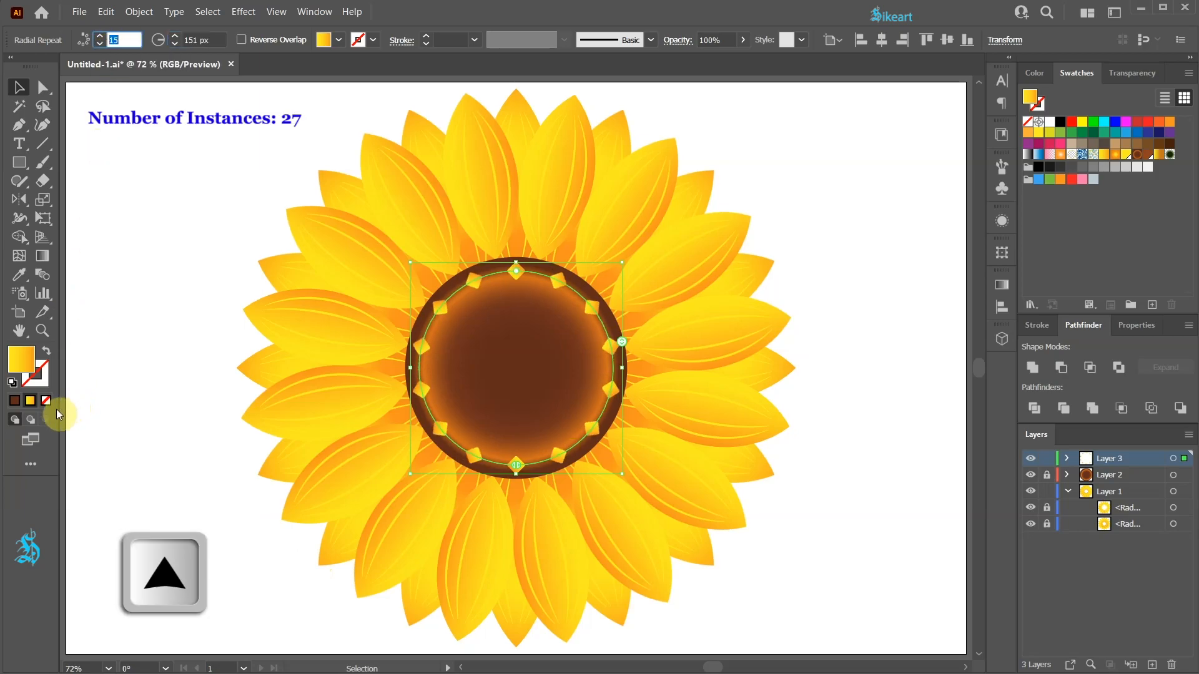
pyautogui.press('Up')
pyautogui.press('Up')
pyautogui.press('Up')
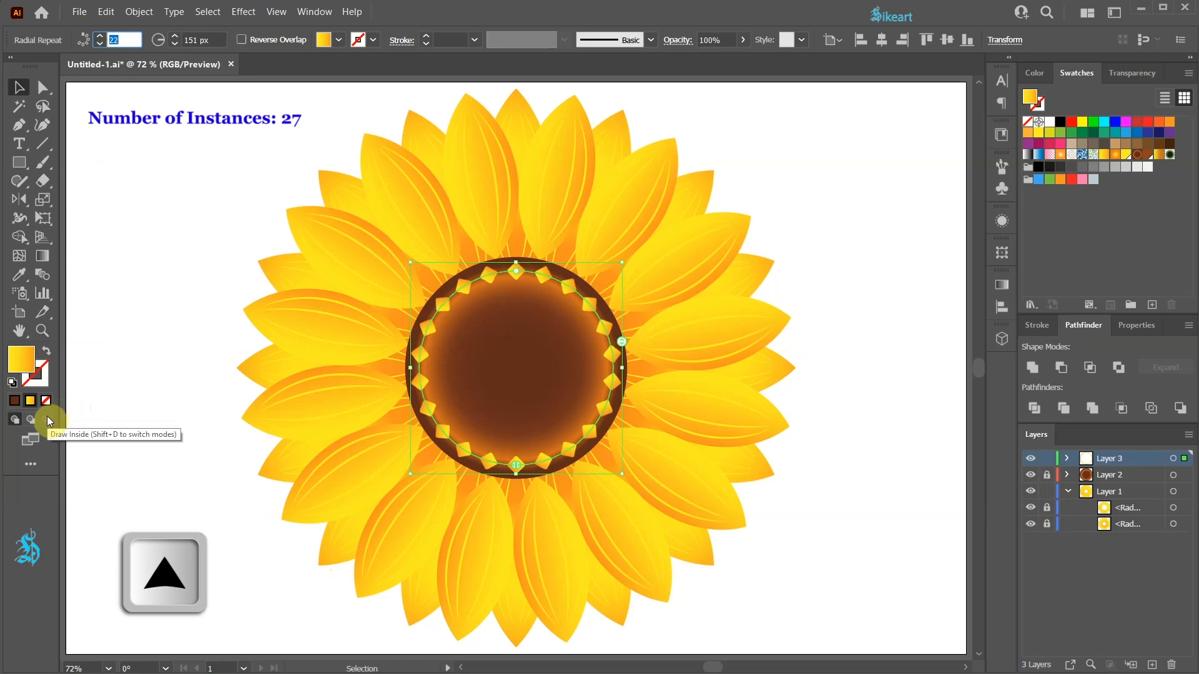
pyautogui.press('Up')
pyautogui.press('Up')
pyautogui.press('Up')
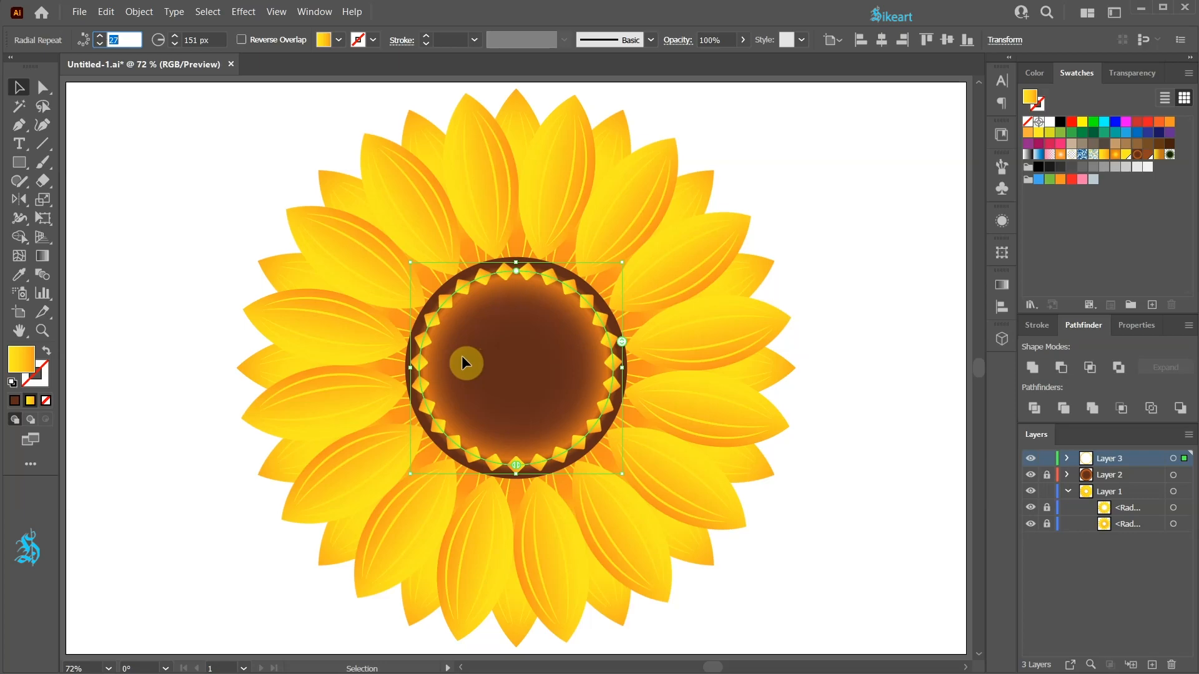
# Step: Apply a Transform effect to the diamond ring with horizontal and vertical scale both set to 90%
pyautogui.click(243, 12)
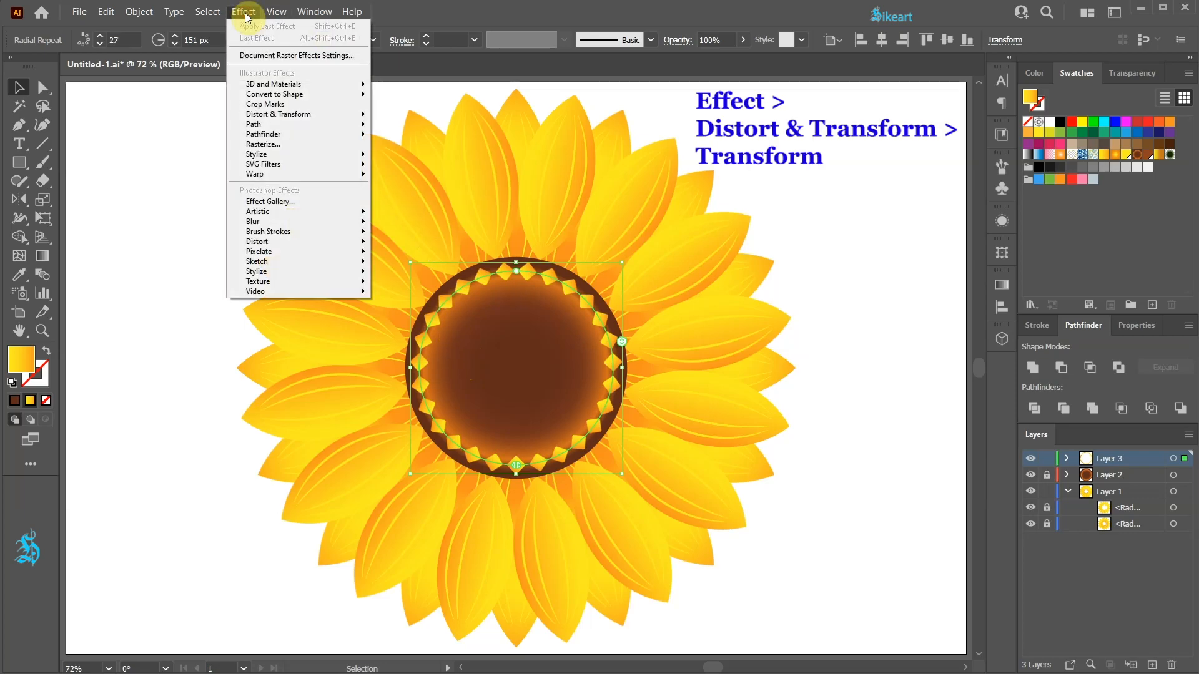
pyautogui.moveTo(319, 114)
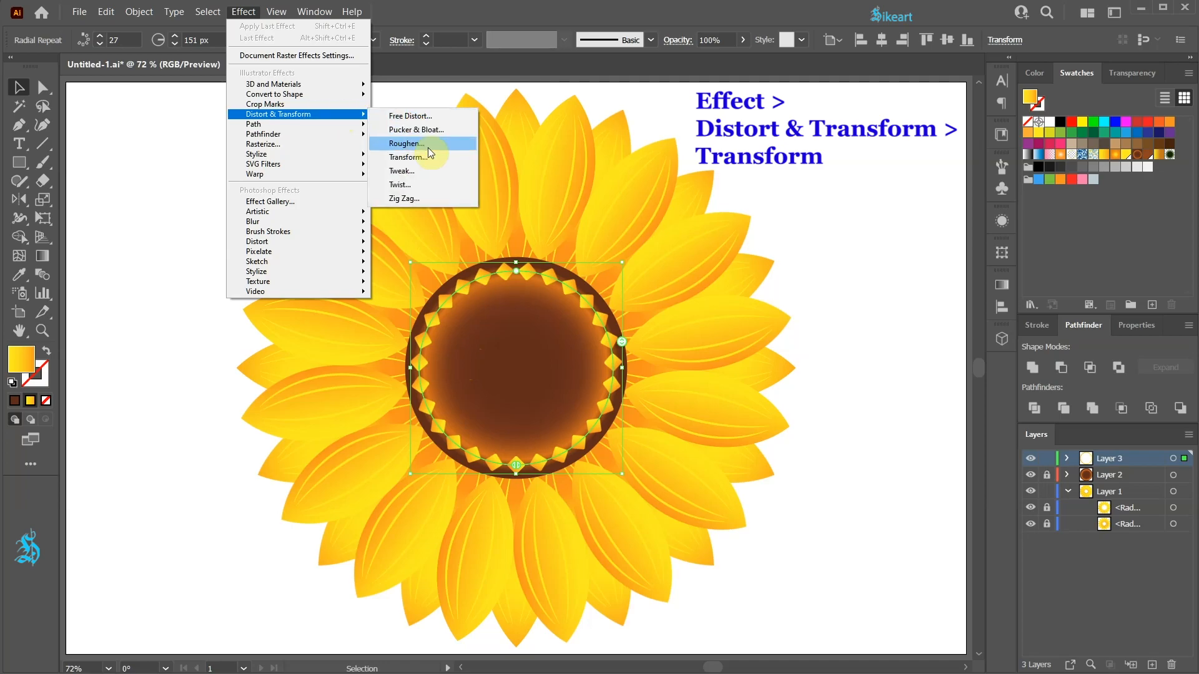
pyautogui.click(440, 161)
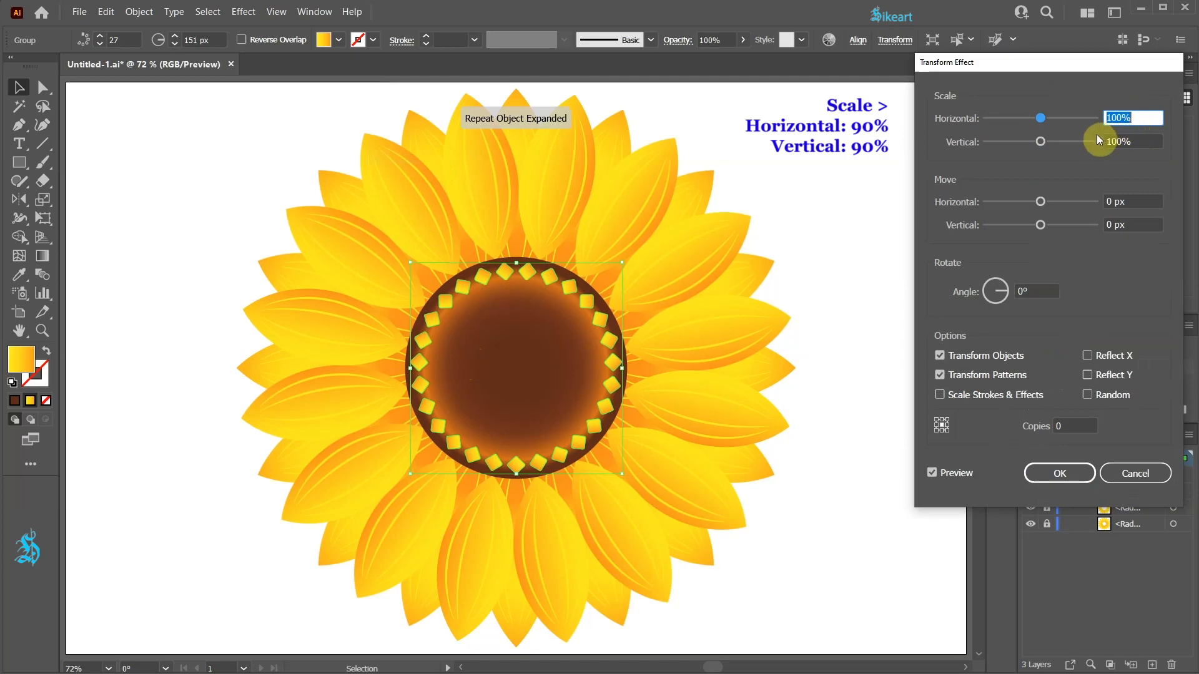
pyautogui.press('Down')
pyautogui.press('Down')
pyautogui.press('Down')
pyautogui.press('Down')
pyautogui.press('Down')
pyautogui.press('Down')
pyautogui.press('Down')
pyautogui.press('Down')
pyautogui.press('Down')
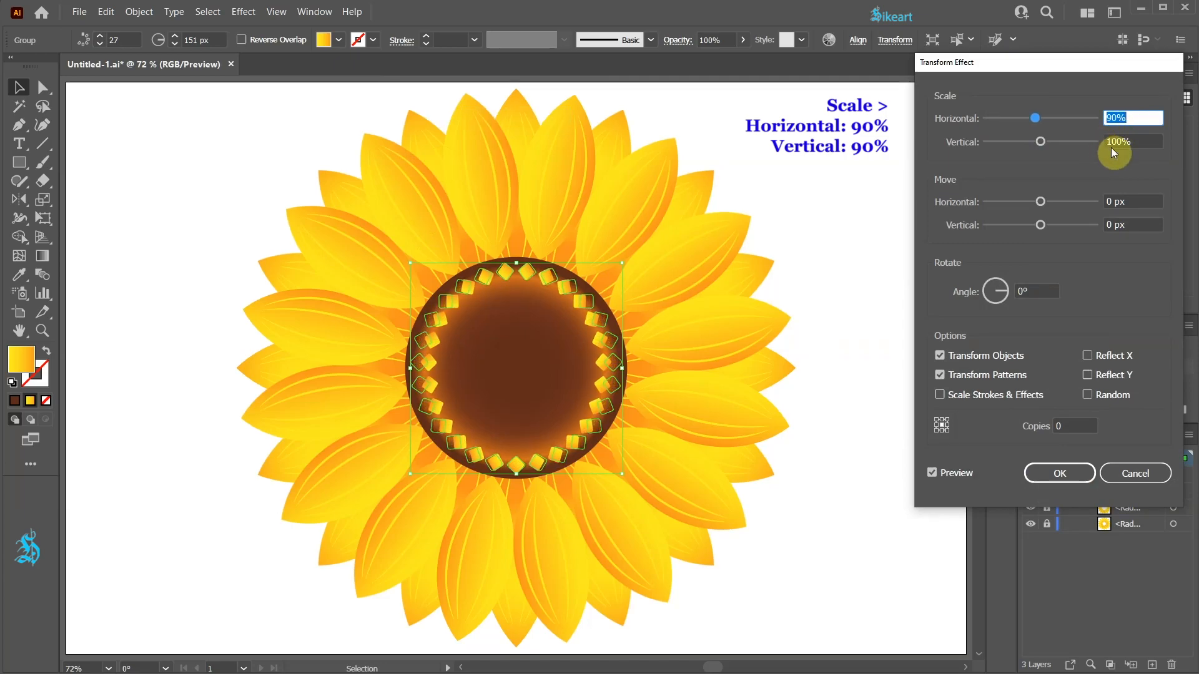
pyautogui.press('Tab')
pyautogui.press('Down')
pyautogui.press('Down')
pyautogui.press('Down')
pyautogui.press('Down')
pyautogui.press('Down')
pyautogui.press('Down')
pyautogui.press('Down')
pyautogui.press('Down')
pyautogui.press('Down')
pyautogui.press('Down')
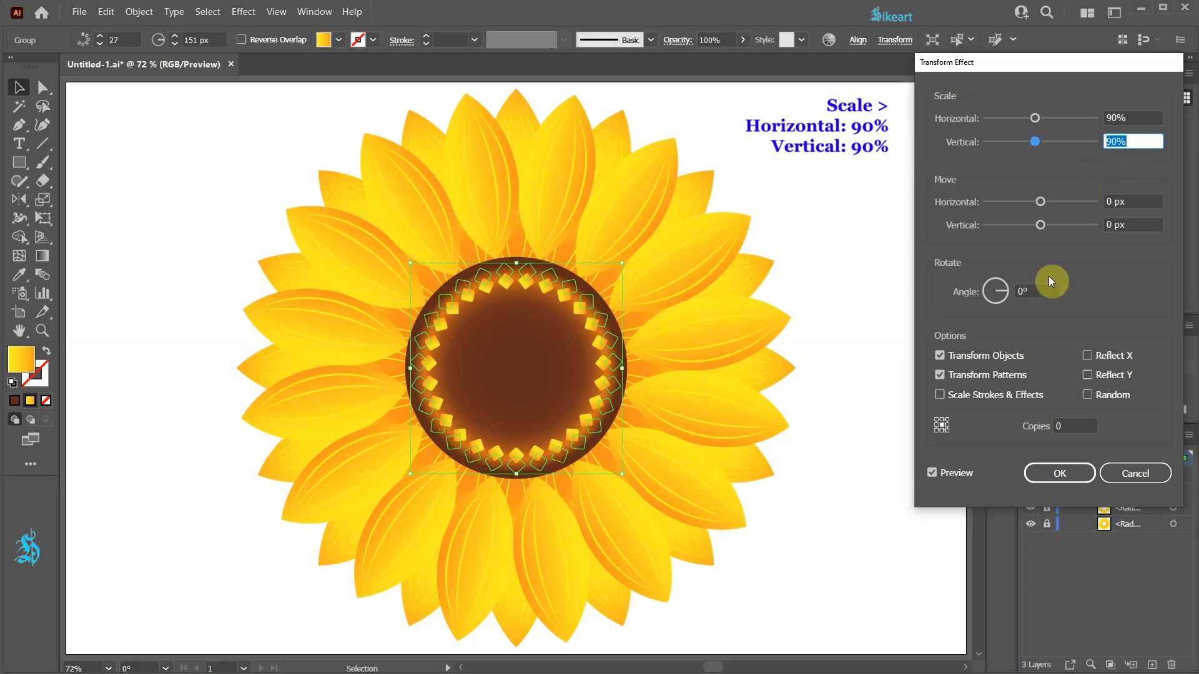
# Step: Set the Transform effect's rotation angle to 6° for the diamond ring
pyautogui.click(1033, 291)
pyautogui.press('Up')
pyautogui.press('Up')
pyautogui.press('Up')
pyautogui.press('Up')
pyautogui.press('Up')
pyautogui.press('Up')
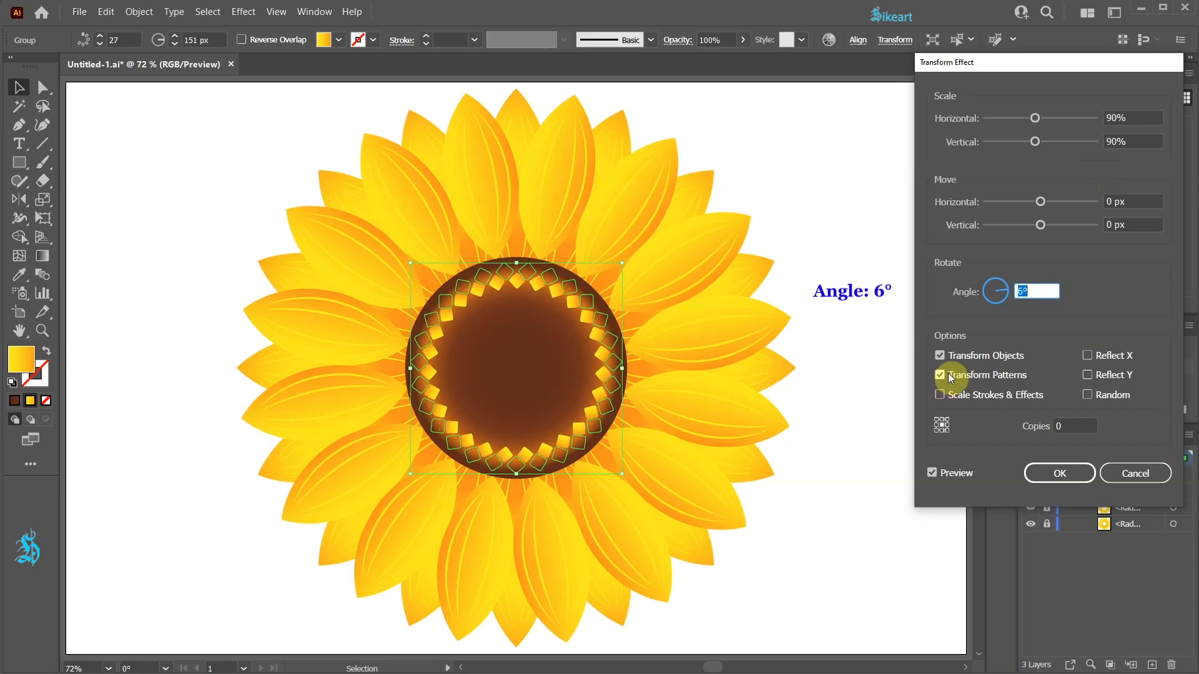
# Step: Set the Transform effect's number of copies to 37, apply it and deselect the diamond ring
pyautogui.click(1068, 425)
pyautogui.press('Up')
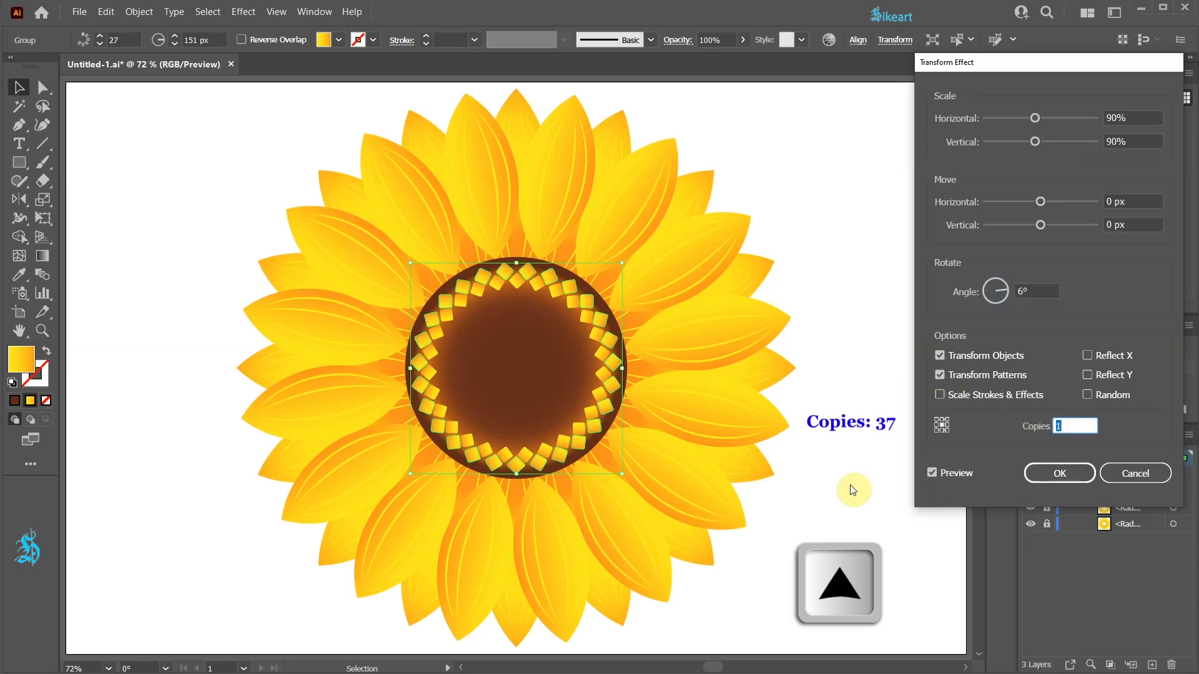
pyautogui.press('Up')
pyautogui.press('Up')
pyautogui.press('Up')
pyautogui.press('Up')
pyautogui.press('Up')
pyautogui.press('Up')
pyautogui.press('Up')
pyautogui.press('Up')
pyautogui.press('Up')
pyautogui.press('Up')
pyautogui.press('Up')
pyautogui.press('Up')
pyautogui.press('Up')
pyautogui.press('Up')
pyautogui.press('Up')
pyautogui.press('Up')
pyautogui.press('Up')
pyautogui.press('Up')
pyautogui.press('Up')
pyautogui.press('Up')
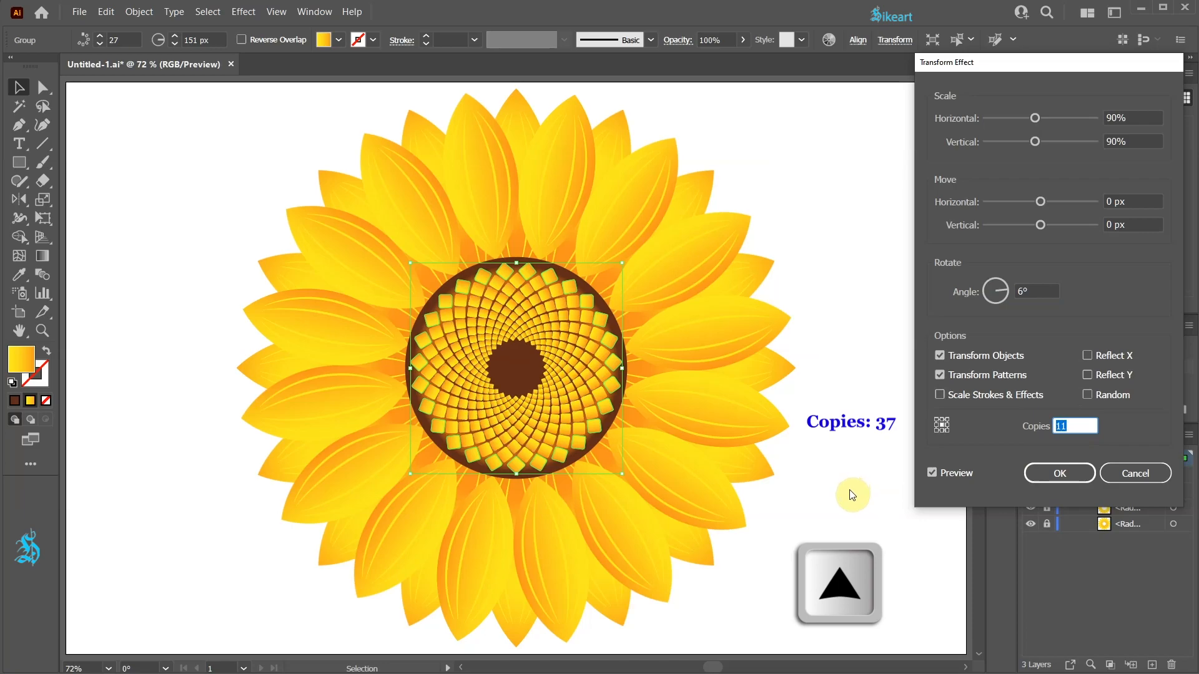
pyautogui.press('Up')
pyautogui.press('Up')
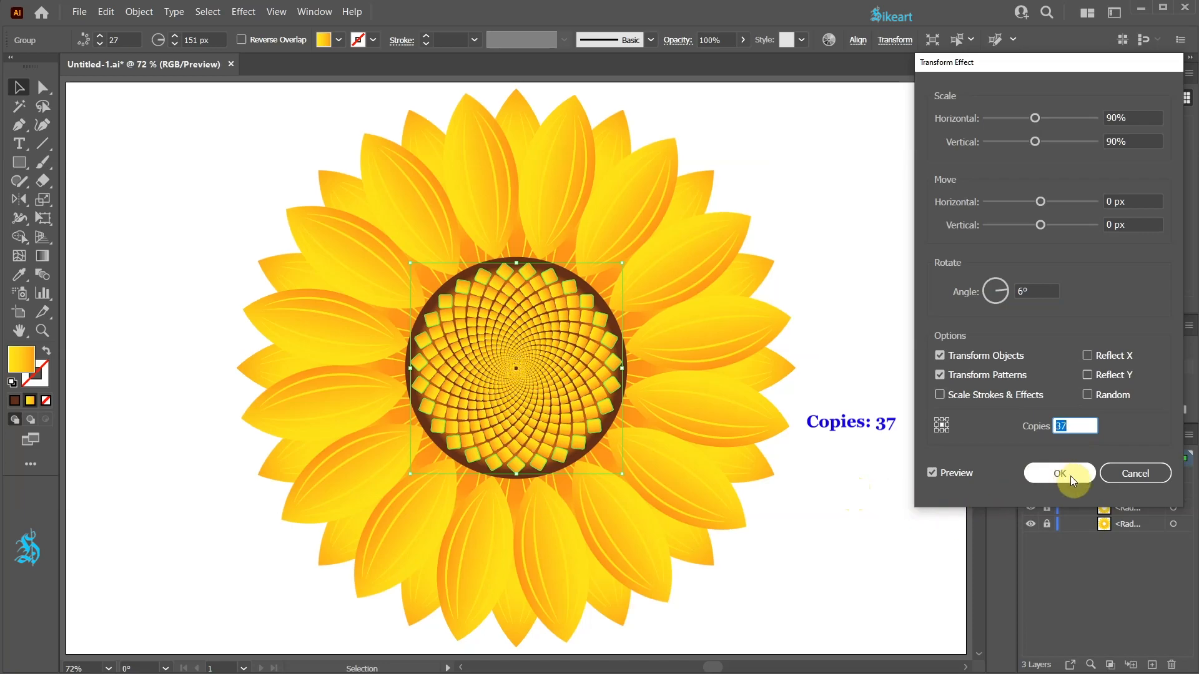
pyautogui.click(1071, 476)
pyautogui.click(934, 497)
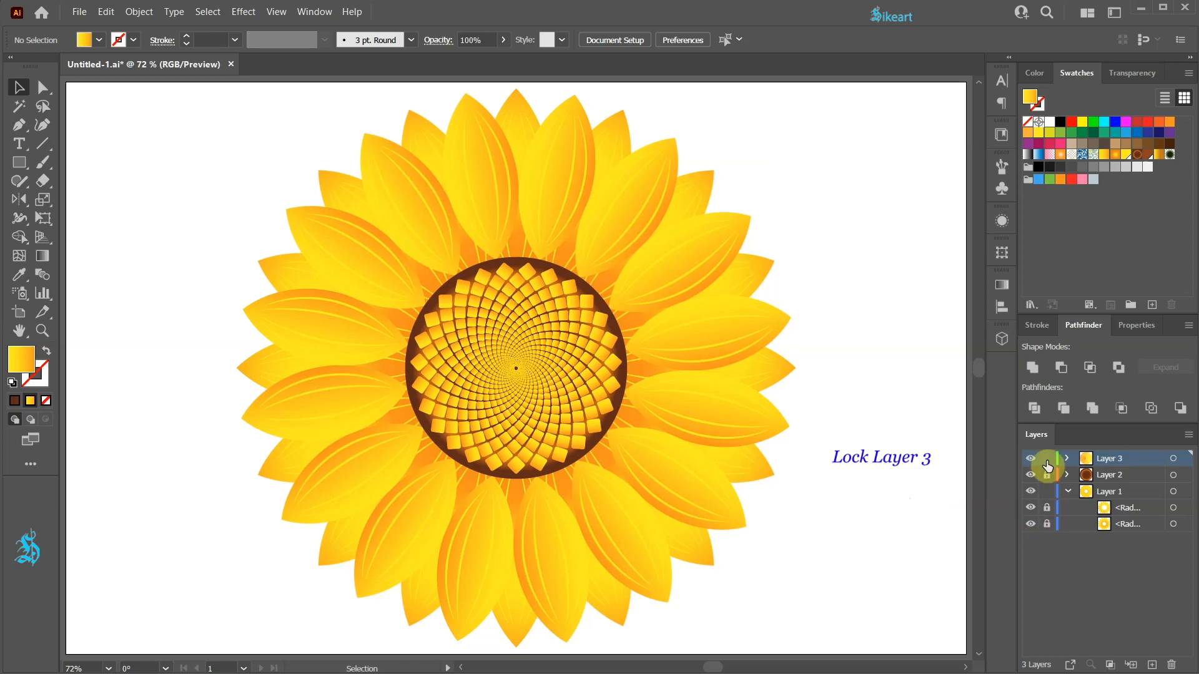
# Step: Lock Layer 3 and draw a narrow vertical ellipse on a new layer, centered over the brown disc's top edge
pyautogui.click(1152, 665)
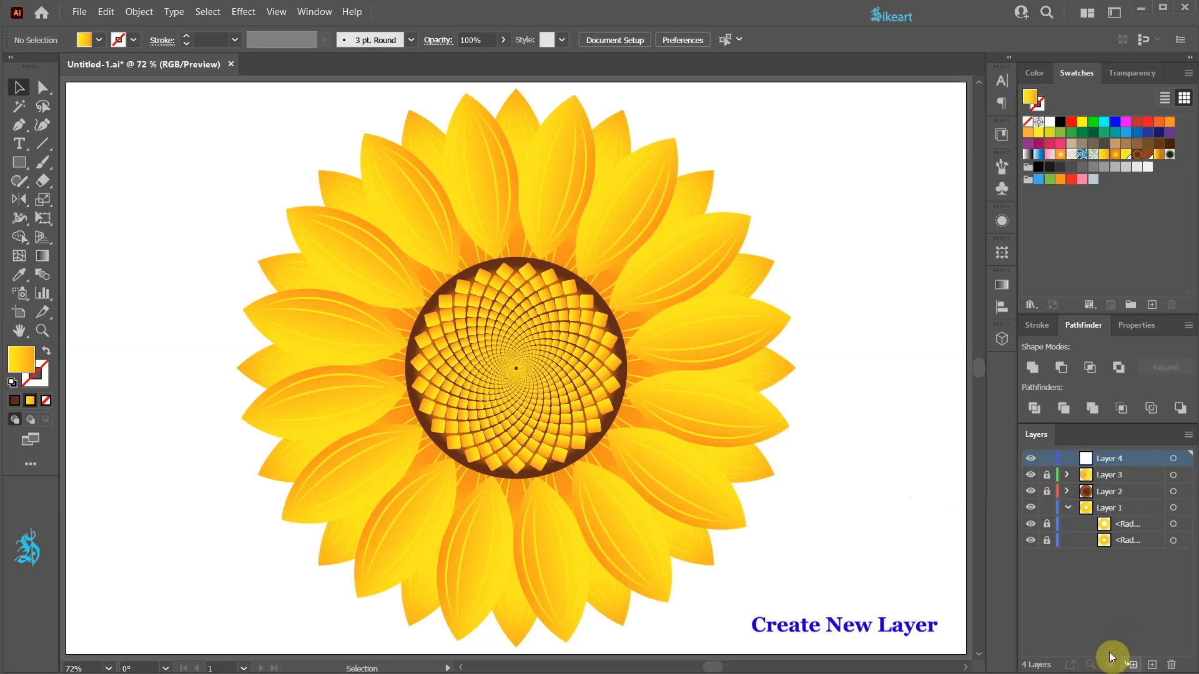
pyautogui.scroll(7, 527, 302)
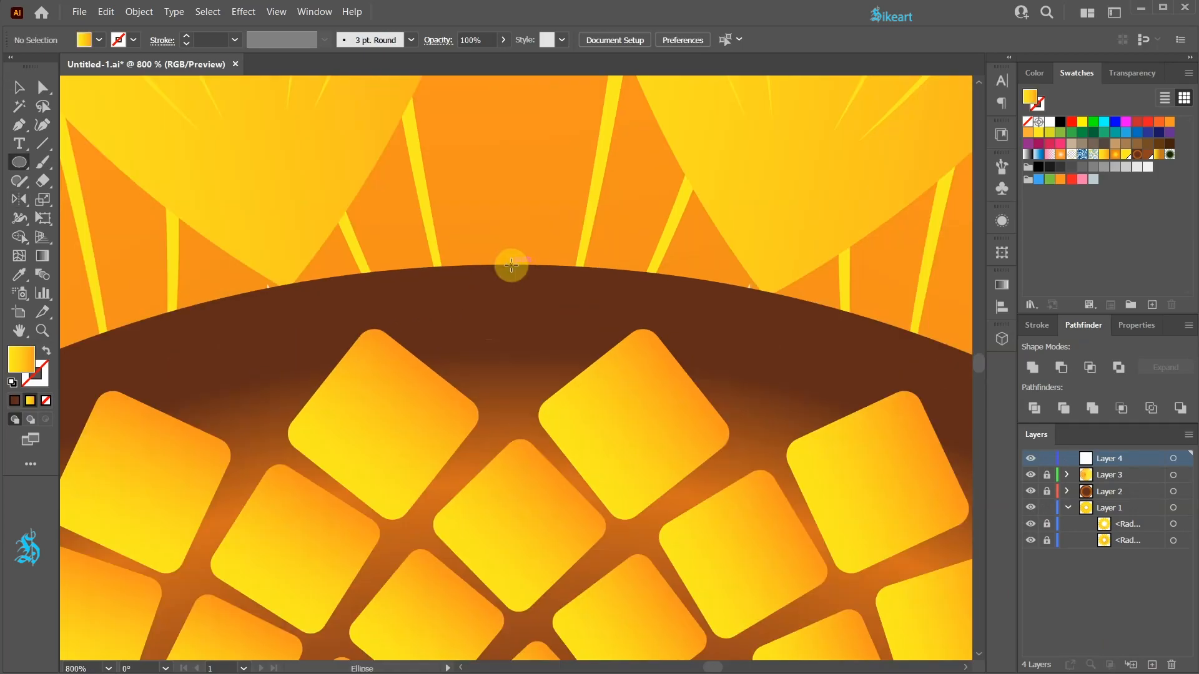
pyautogui.press('l')
pyautogui.moveTo(508, 265); pyautogui.dragTo(511, 372)
pyautogui.press('v')
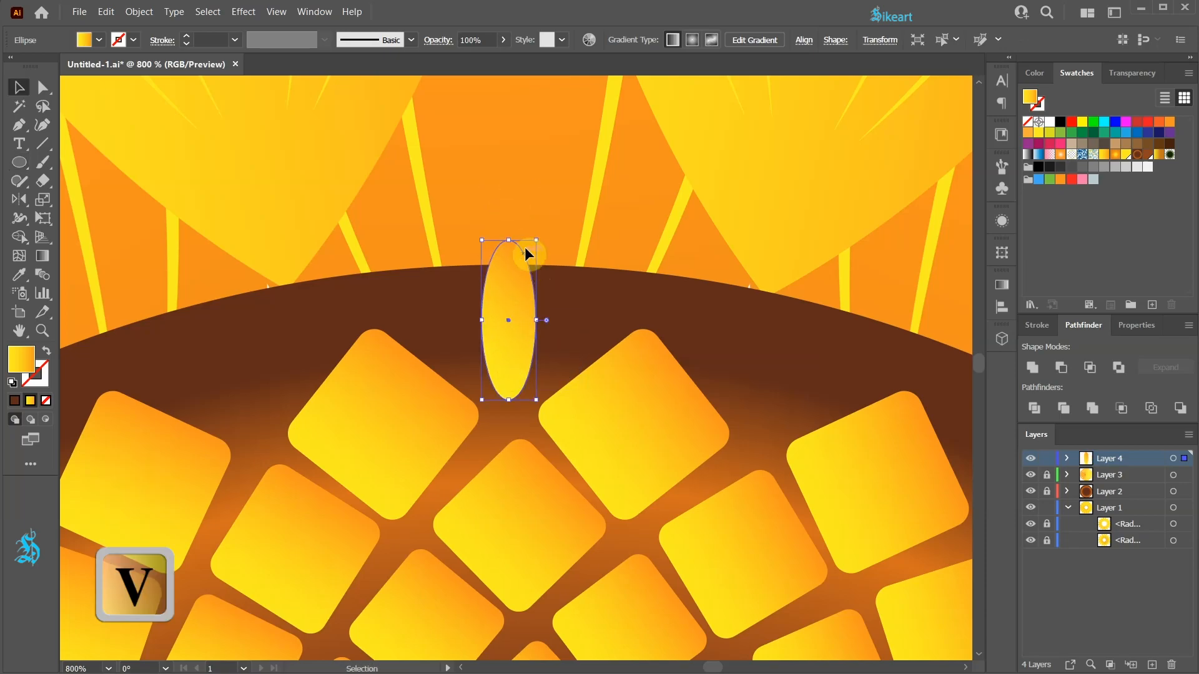
# Step: Shrink the narrow ellipse slightly and move it down so it lies just inside the brown disc
pyautogui.moveTo(535, 241); pyautogui.dragTo(530, 248)
pyautogui.moveTo(511, 287); pyautogui.dragTo(511, 307)
pyautogui.click(558, 306)
# Step: Draw a small circle centered at the ellipse's upper end on the disc edge and fill it with solid brown
pyautogui.press('l')
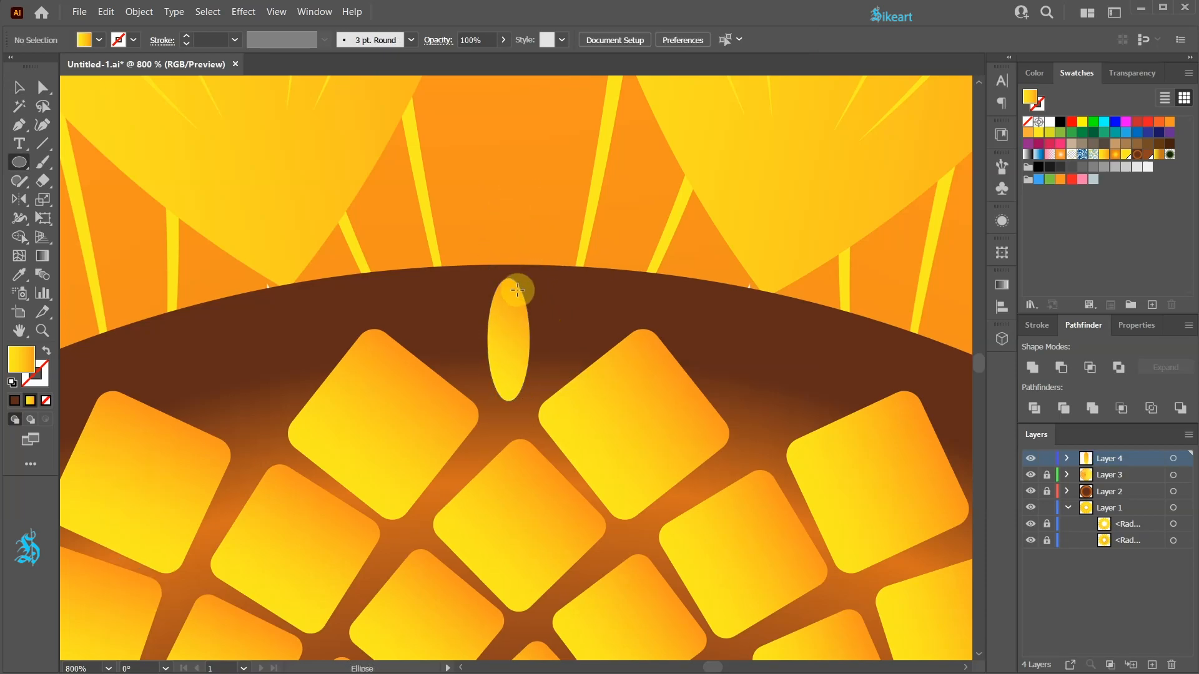
pyautogui.moveTo(510, 265); pyautogui.dragTo(535, 286)
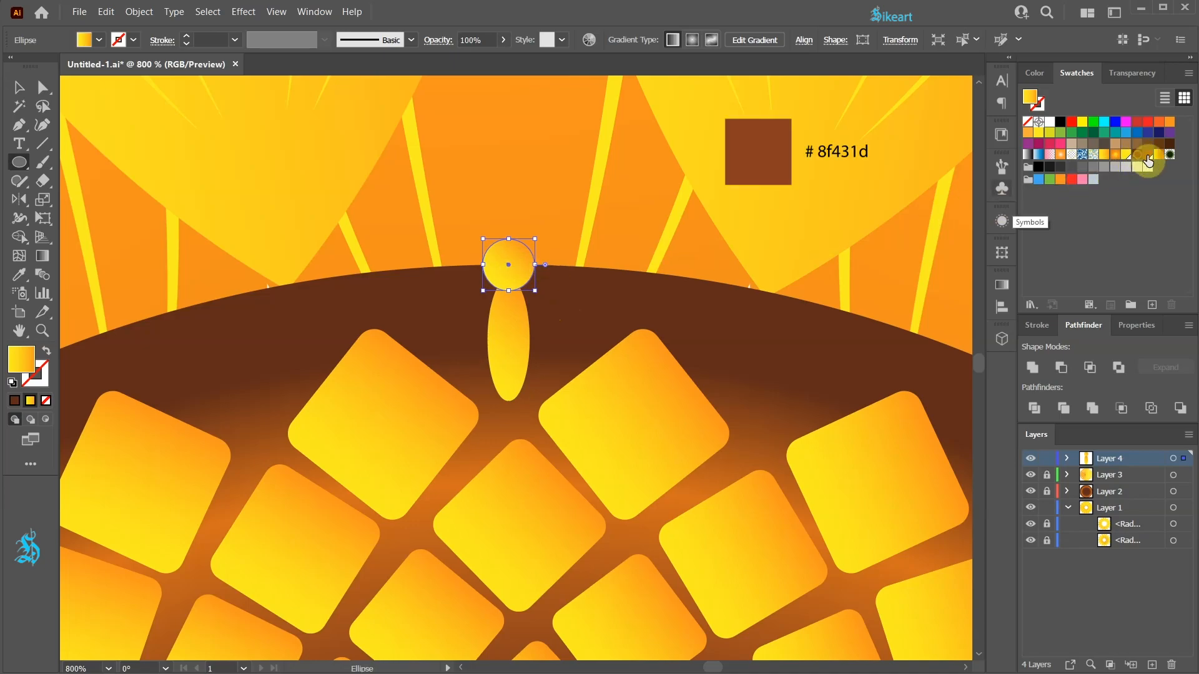
pyautogui.click(1146, 159)
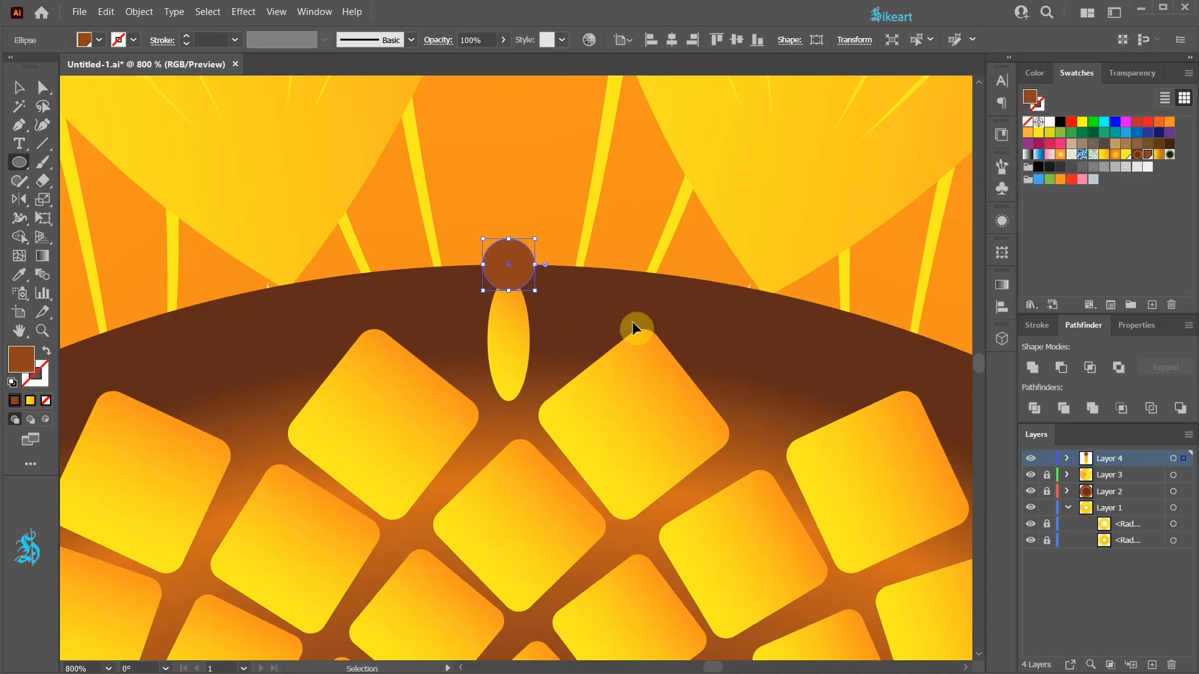
# Step: Fill the narrow ellipse with the yellow-to-dark-gold gradient and run it vertically with the yellow end at the top
pyautogui.click(522, 334)
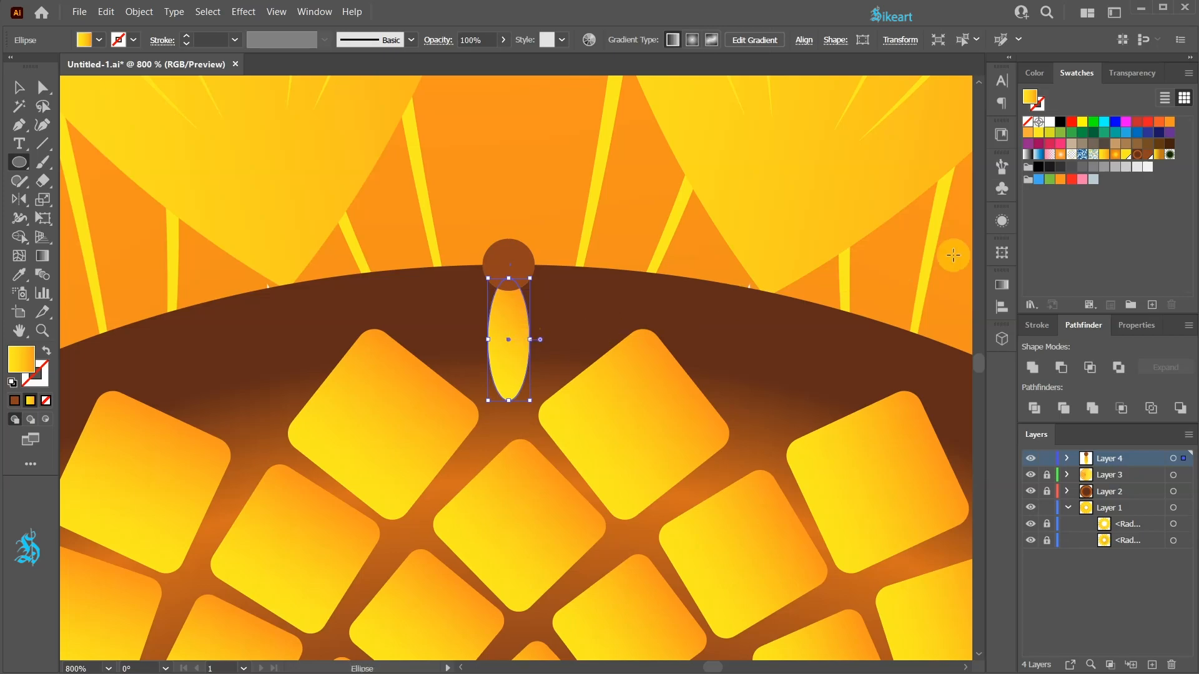
pyautogui.click(1159, 156)
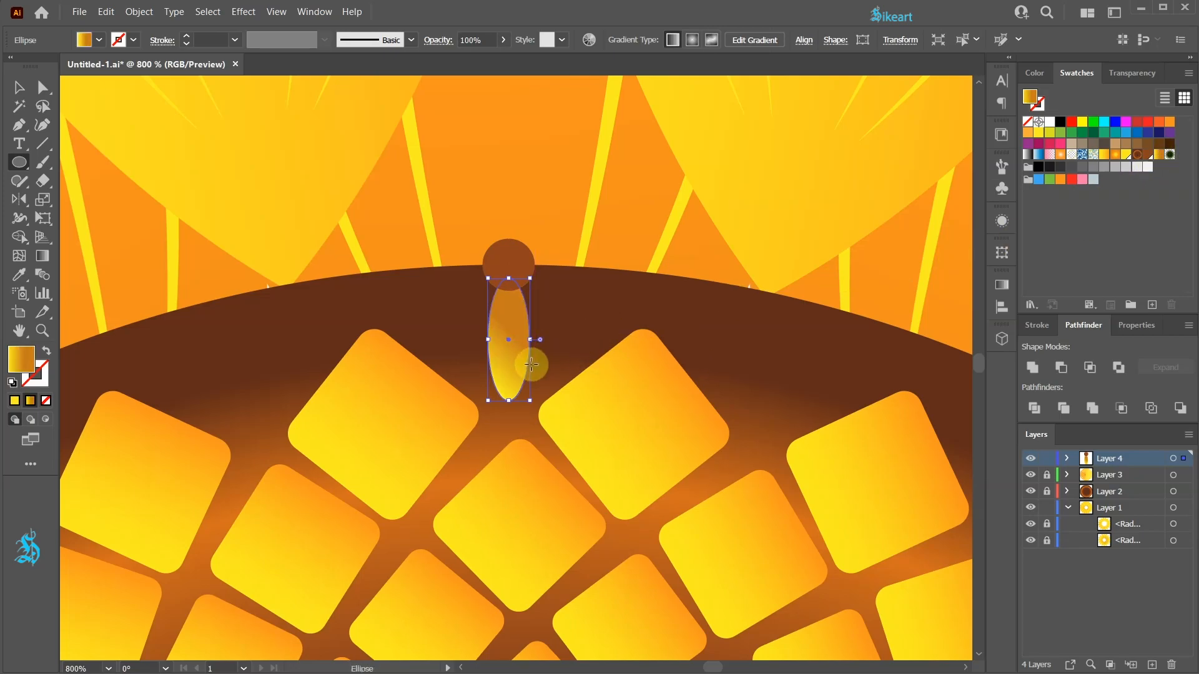
pyautogui.press('g')
pyautogui.moveTo(508, 287); pyautogui.dragTo(508, 399)
pyautogui.moveTo(507, 335); pyautogui.dragTo(510, 311)
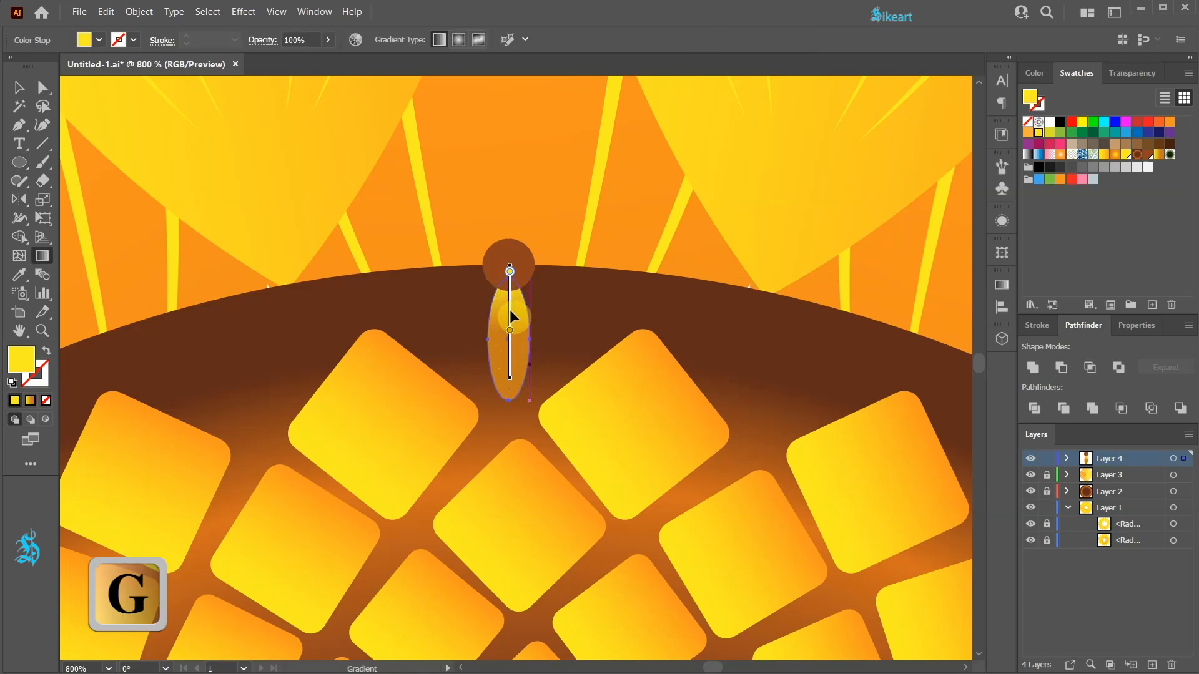
pyautogui.keyDown('ctrl'); pyautogui.click(572, 328); pyautogui.keyUp('ctrl')
# Step: Reshape the narrow ellipse into a stalk with a broad, flattened top and pulled-in sides using its anchor points
pyautogui.scroll(1, 521, 316)
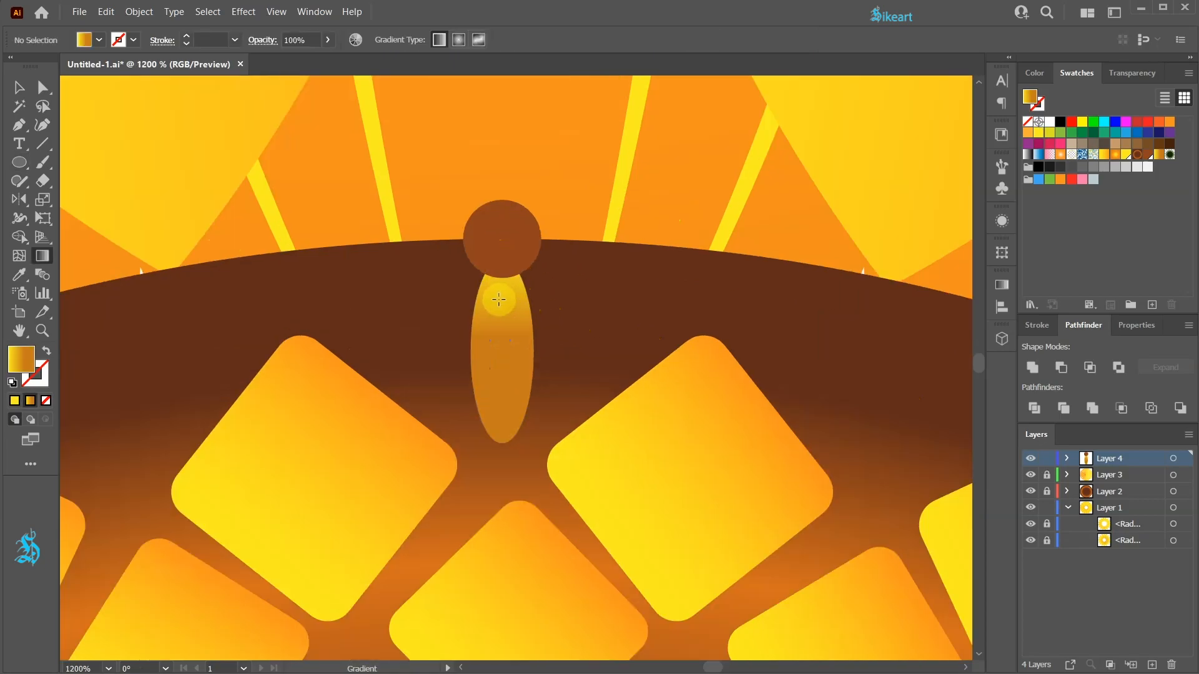
pyautogui.press('a')
pyautogui.click(512, 312)
pyautogui.hotkey('shift', 'c')
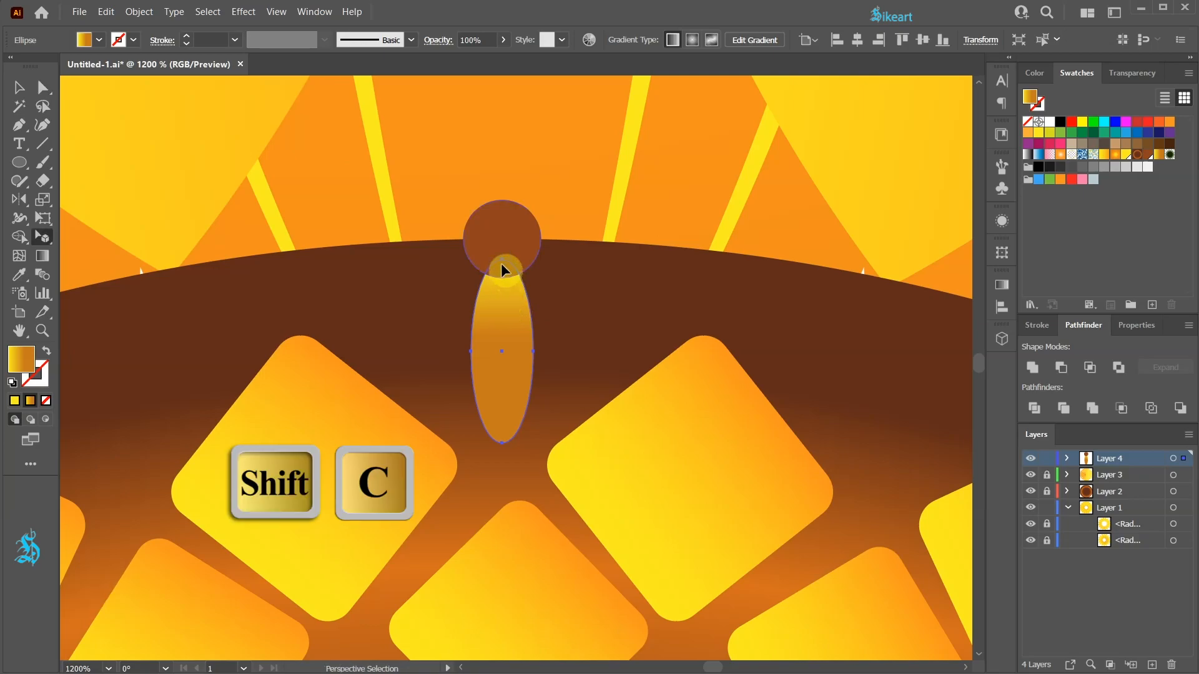
pyautogui.moveTo(502, 259); pyautogui.dragTo(569, 285)
pyautogui.press('a')
pyautogui.moveTo(535, 356); pyautogui.dragTo(477, 343)
pyautogui.press('v')
pyautogui.click(553, 362)
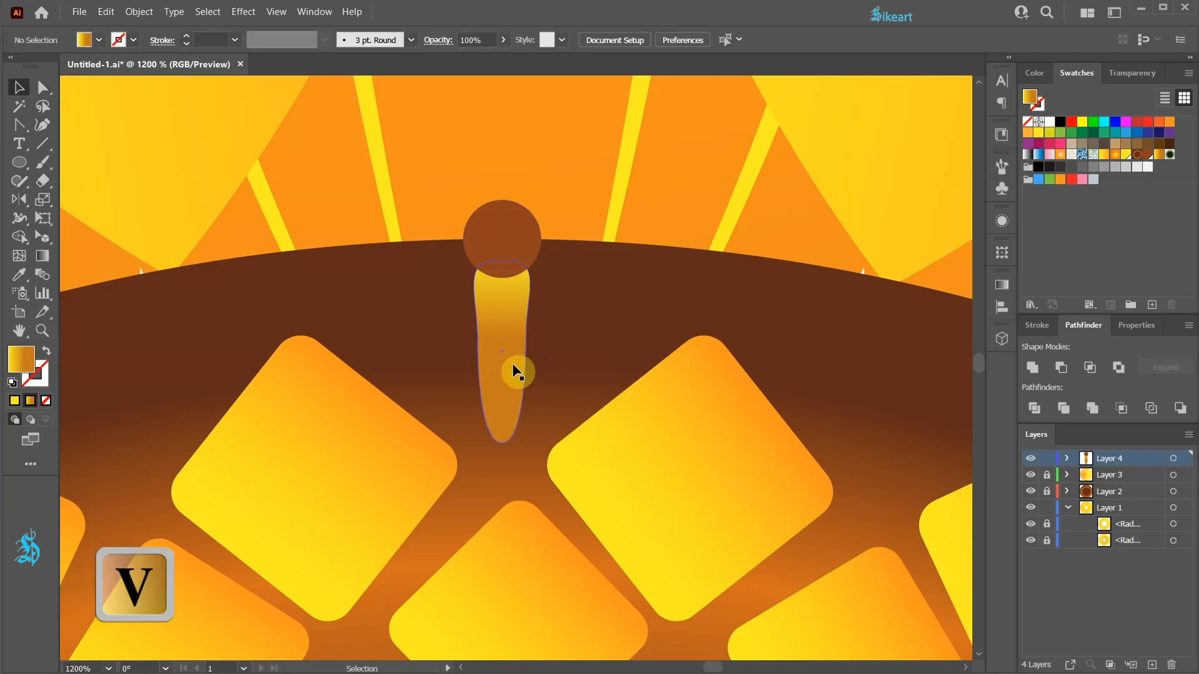
# Step: Enlarge the stalk slightly and move it up so its broad top tucks under the brown circle
pyautogui.click(512, 362)
pyautogui.moveTo(530, 443); pyautogui.dragTo(536, 457)
pyautogui.moveTo(501, 390); pyautogui.dragTo(500, 366)
pyautogui.click(561, 355)
# Step: Group the gold stalk with the brown circle to form one stamen
pyautogui.click(511, 323)
pyautogui.keyDown('shift'); pyautogui.click(506, 261); pyautogui.keyUp('shift')
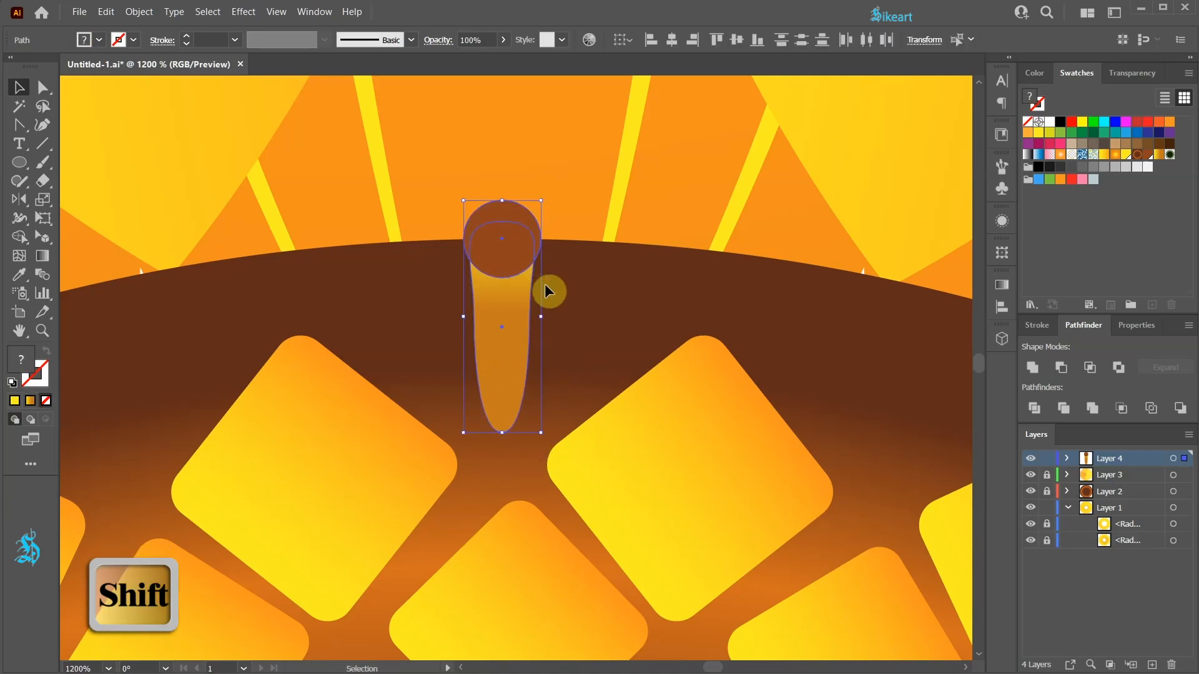
pyautogui.hotkey('ctrl', 'g')
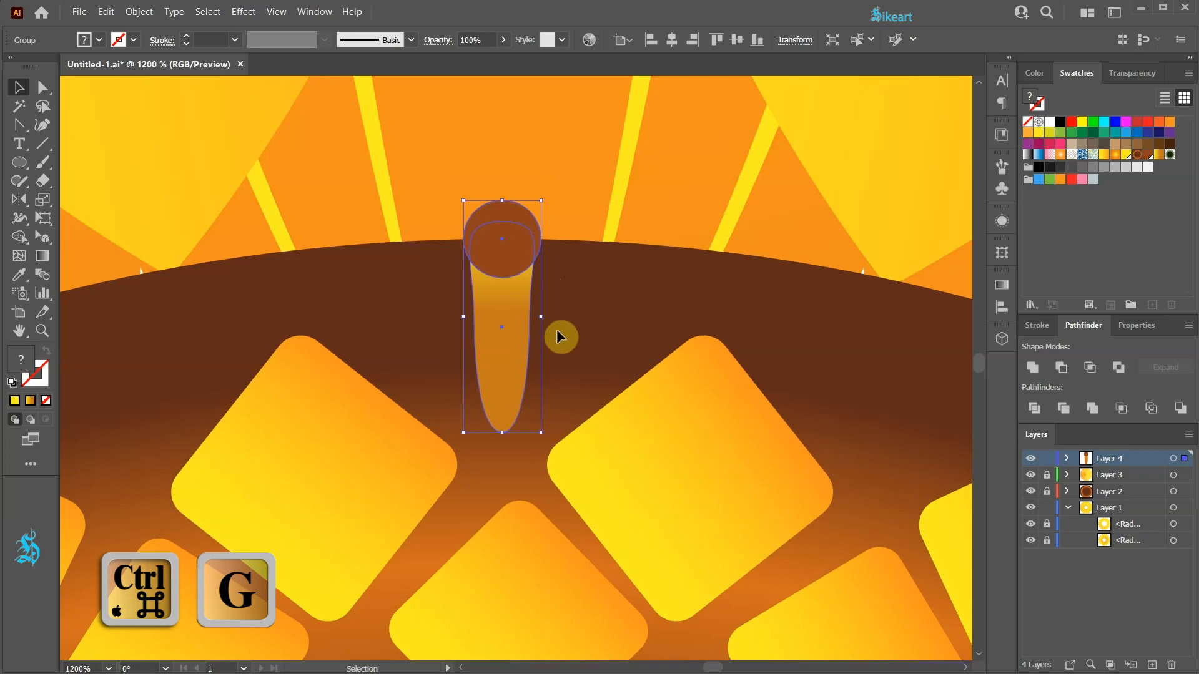
# Step: Duplicate the stamen horizontally to its left and rotate the copy counterclockwise about its bottom tip so it leans outward
pyautogui.keyDown('alt'); pyautogui.keyDown('shift'); pyautogui.moveTo(507, 364); pyautogui.dragTo(460, 369); pyautogui.keyUp('shift'); pyautogui.keyUp('alt')
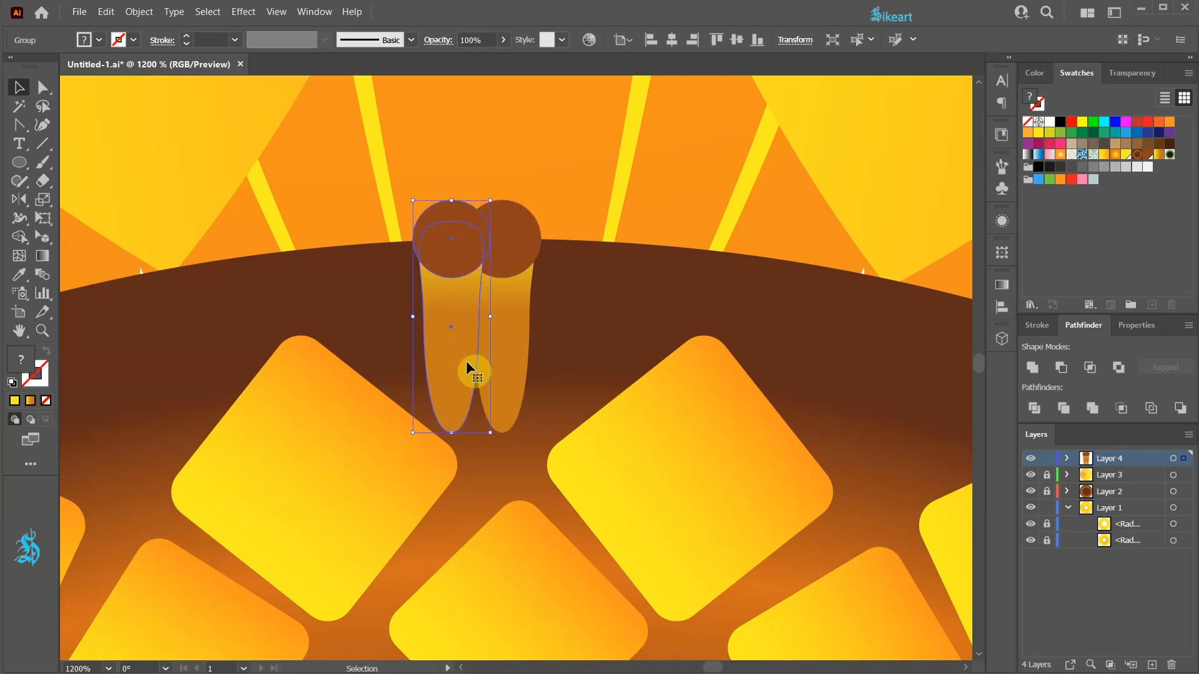
pyautogui.press('r')
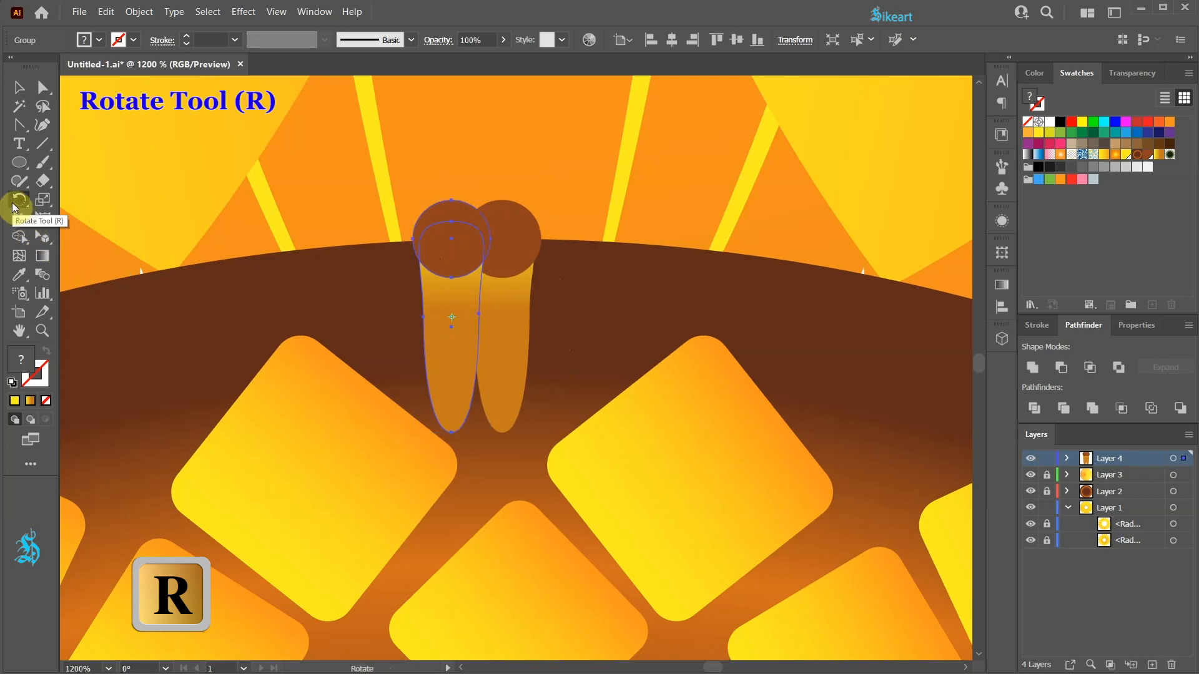
pyautogui.click(448, 435)
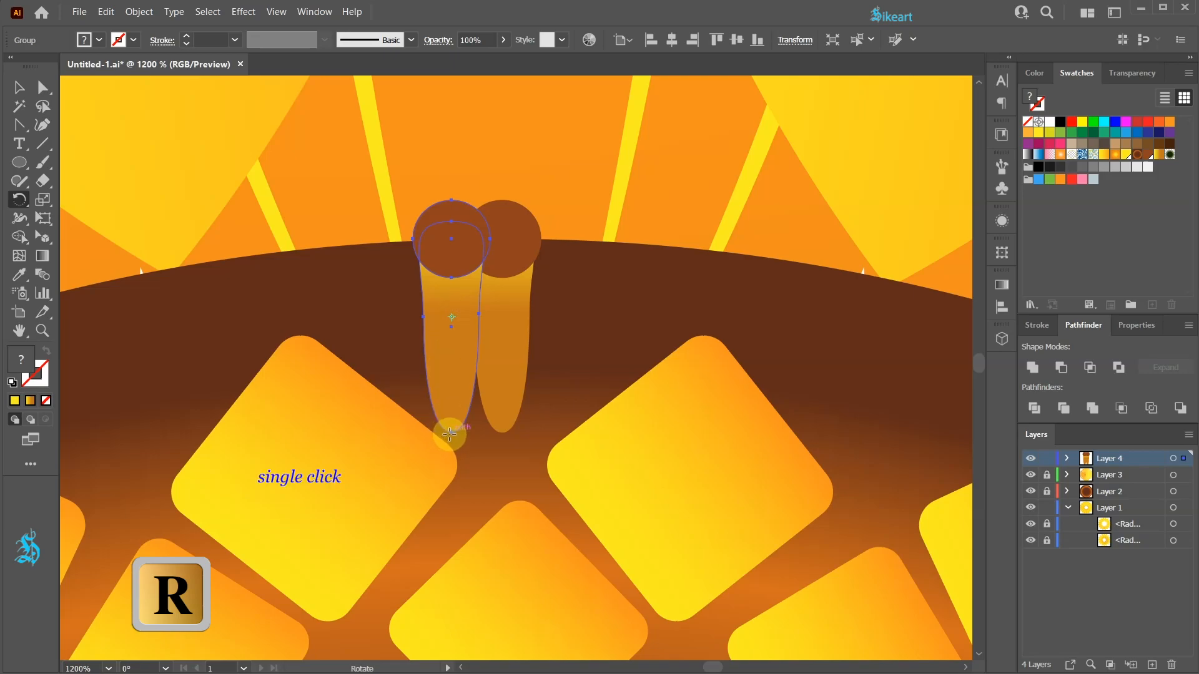
pyautogui.moveTo(449, 230); pyautogui.dragTo(414, 242)
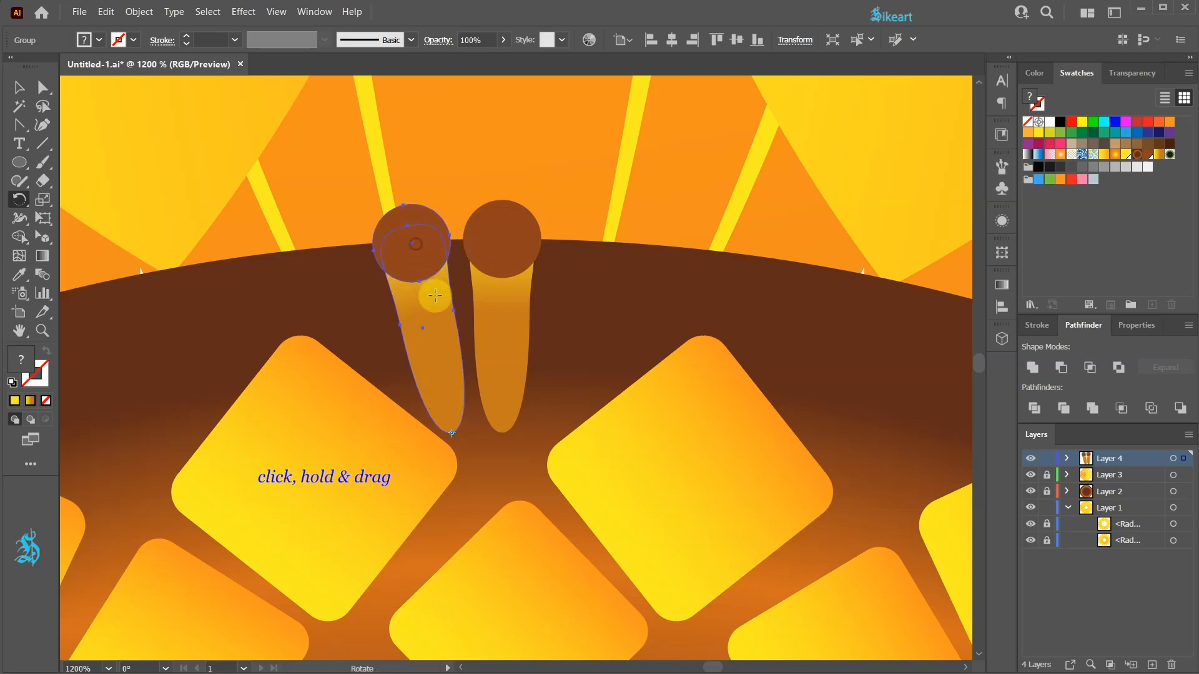
# Step: Move the tilted stamen up and left, away from the upright one, and nudge the upright stamen slightly upward
pyautogui.press('v')
pyautogui.moveTo(432, 350); pyautogui.dragTo(421, 321)
pyautogui.moveTo(499, 323); pyautogui.dragTo(499, 316)
pyautogui.click(417, 292)
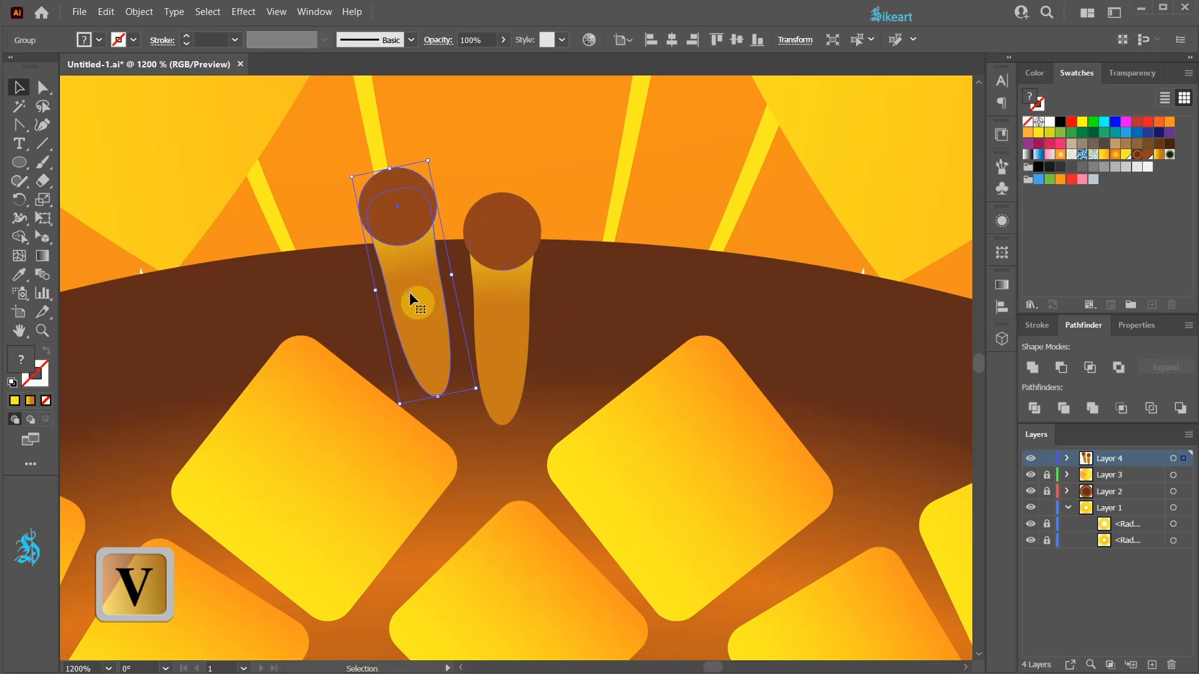
# Step: Reflect a copy of the tilted stamen across a vertical axis through the upright stamen's bottom tip
pyautogui.press('o')
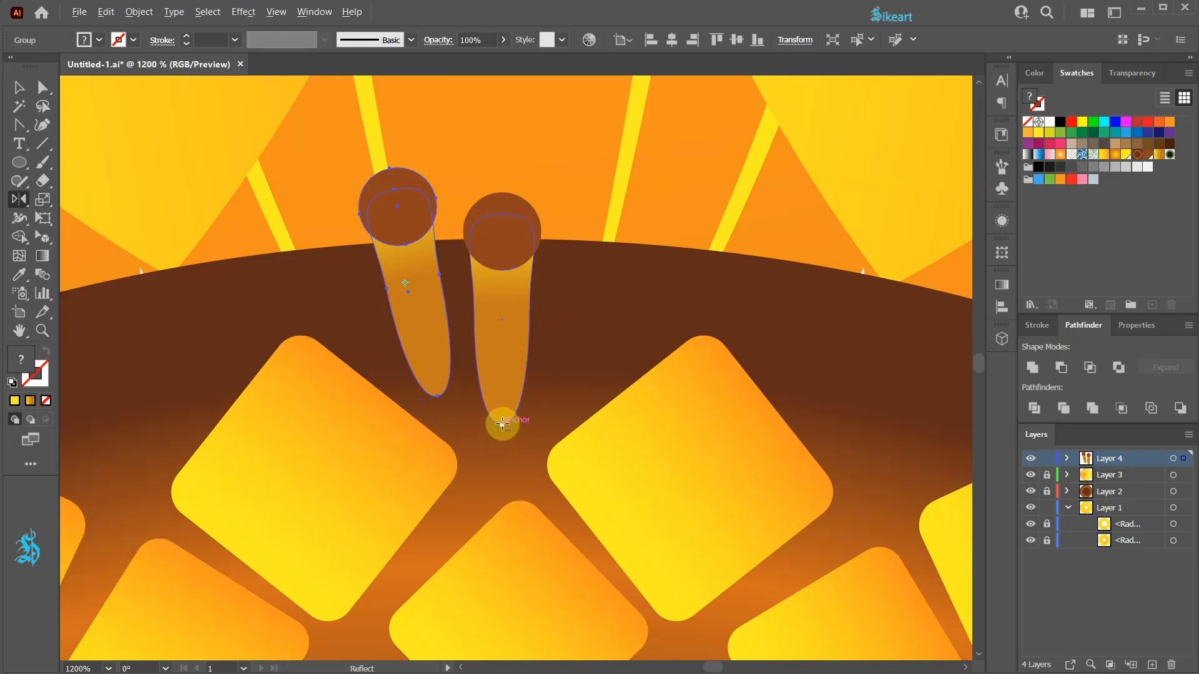
pyautogui.press('alt')
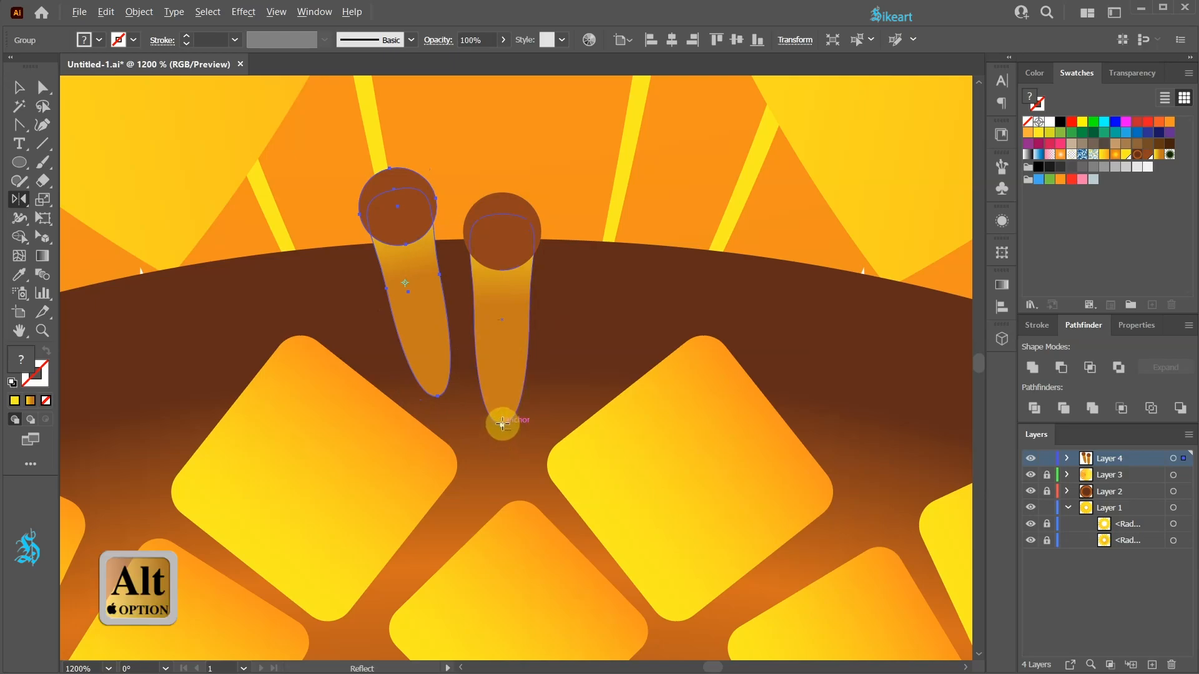
pyautogui.keyDown('alt'); pyautogui.click(501, 424); pyautogui.keyUp('alt')
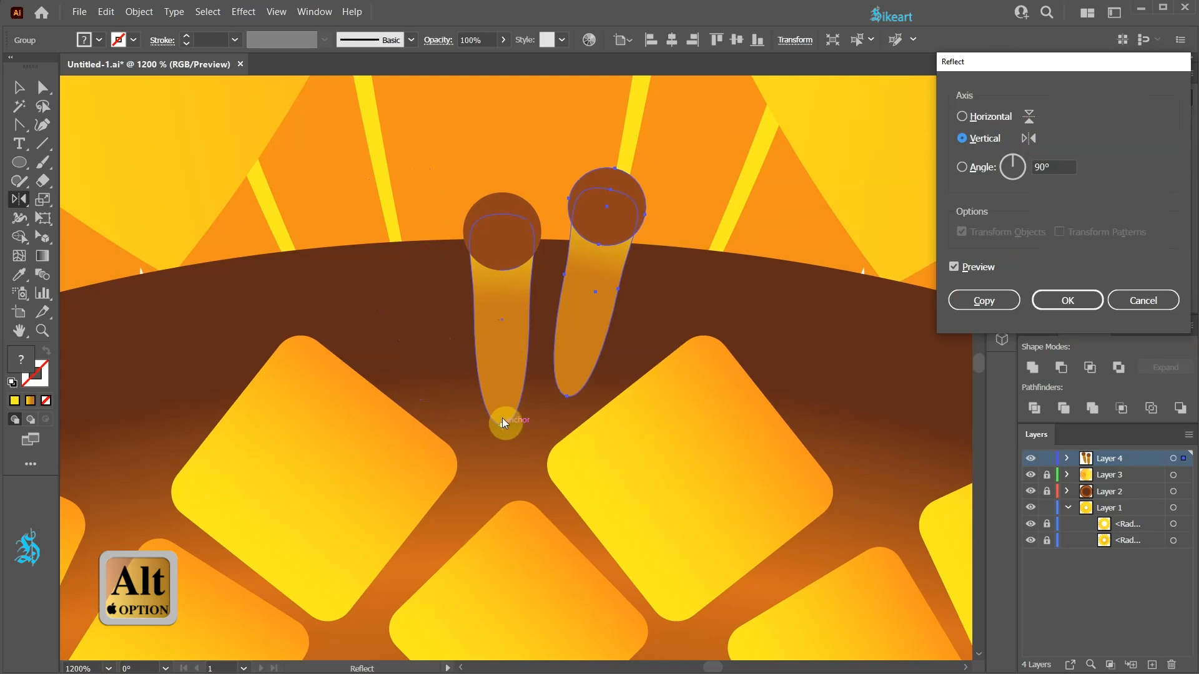
pyautogui.click(983, 300)
pyautogui.press('v')
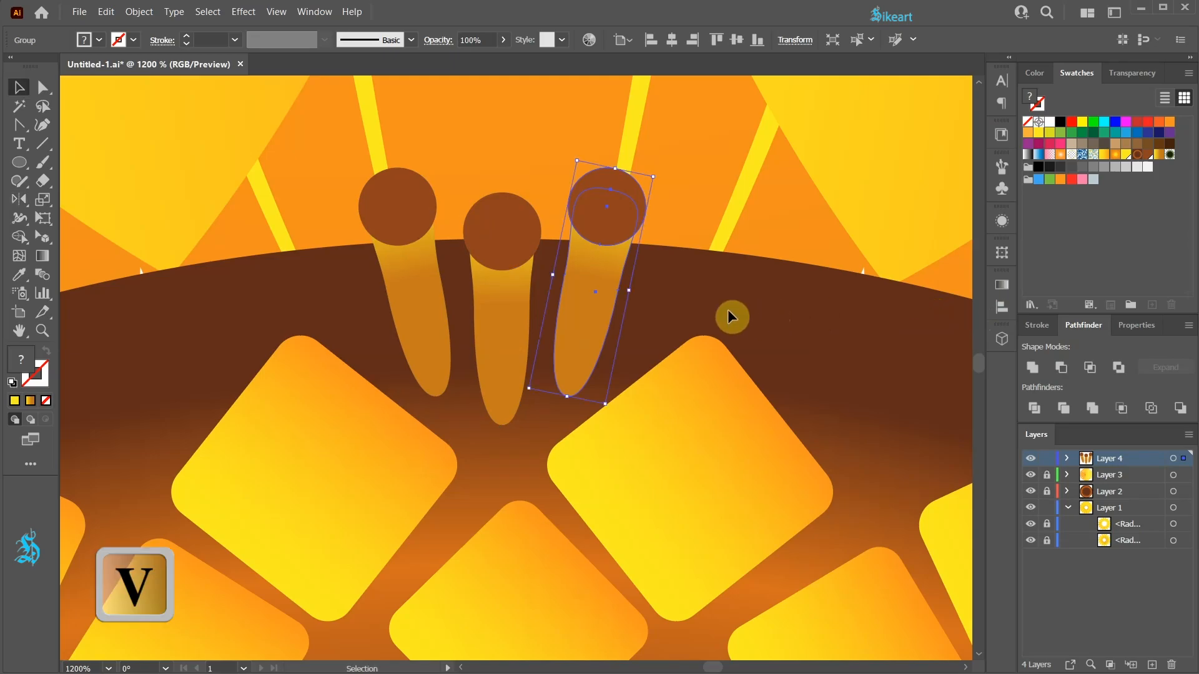
# Step: Group the three stamens into a single cluster
pyautogui.keyDown('shift'); pyautogui.click(510, 306); pyautogui.keyUp('shift')
pyautogui.keyDown('shift'); pyautogui.click(508, 306); pyautogui.keyUp('shift')
pyautogui.keyDown('shift'); pyautogui.click(425, 294); pyautogui.keyUp('shift')
pyautogui.hotkey('ctrl', 'g')
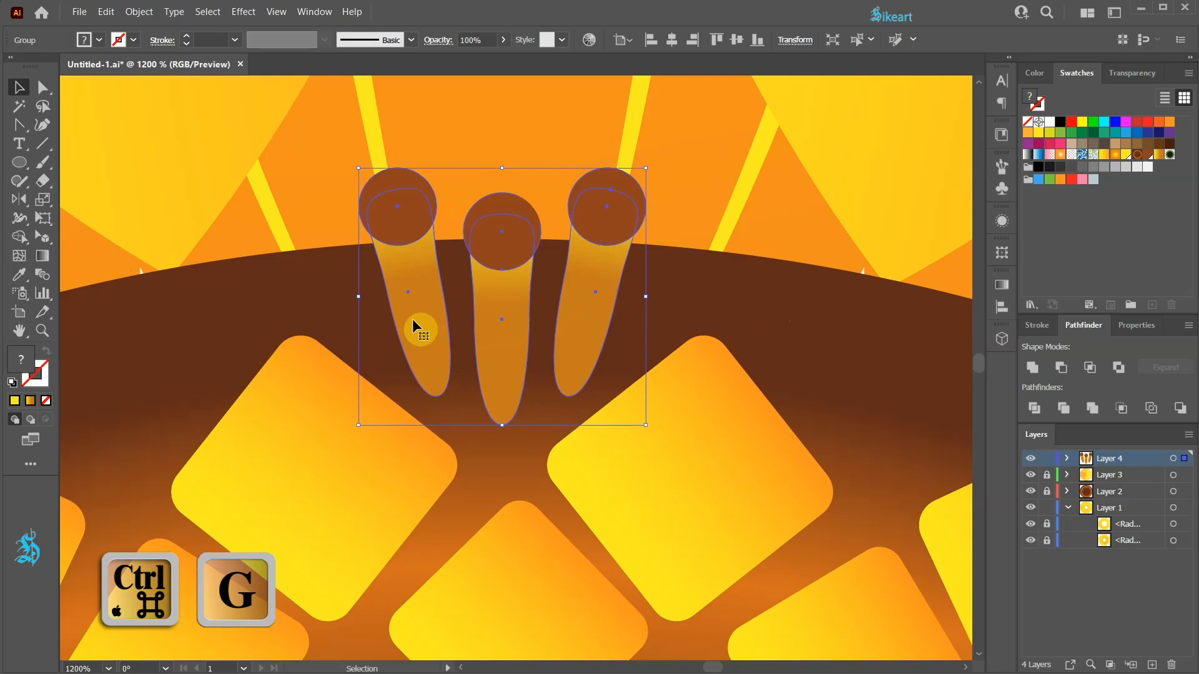
# Step: Create a radial repeat of the stamen cluster and center it horizontally and vertically on the artboard
pyautogui.hotkey('ctrl', '0')
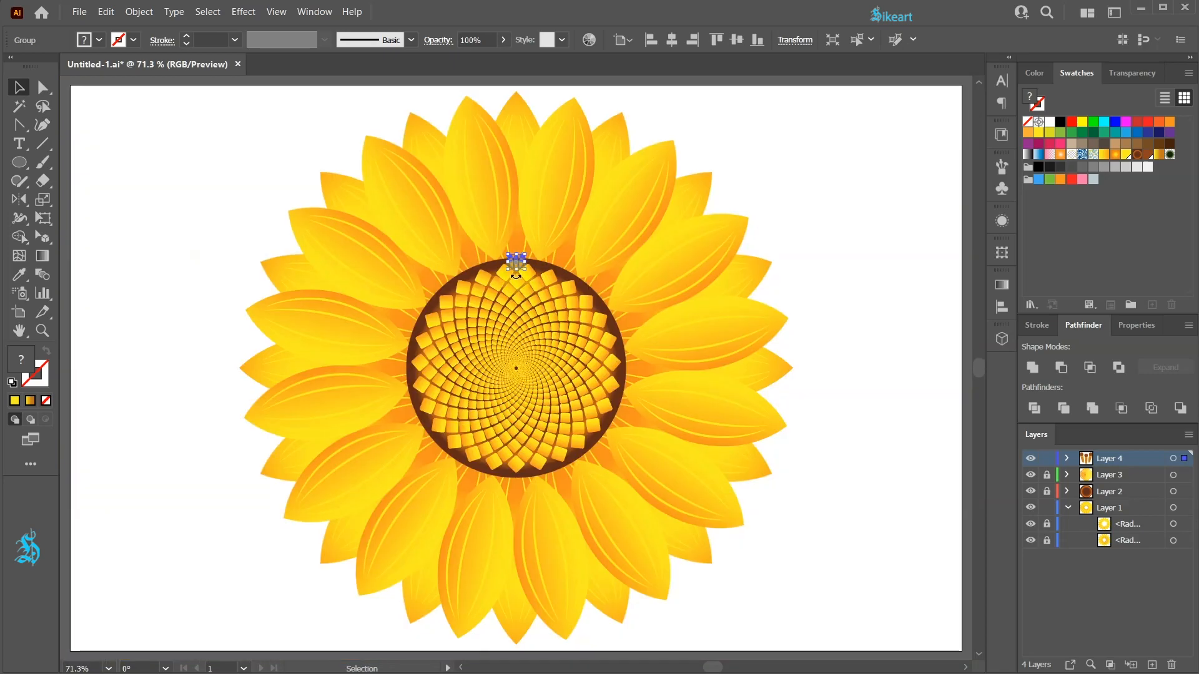
pyautogui.click(140, 12)
pyautogui.moveTo(192, 352)
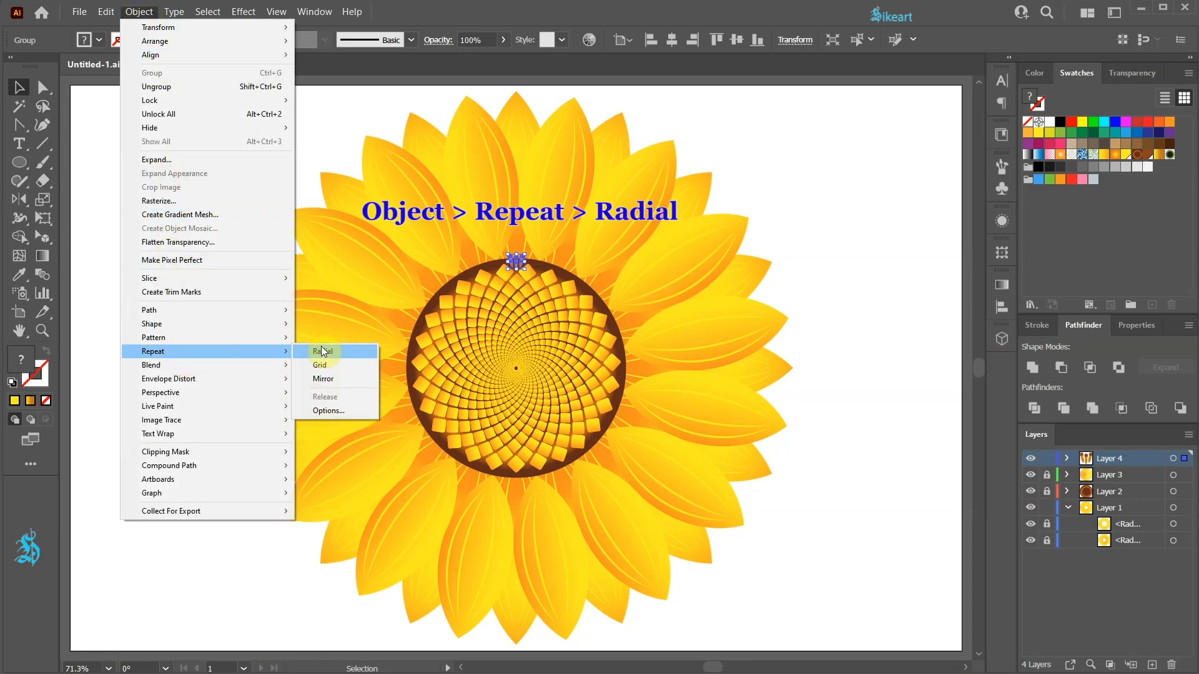
pyautogui.click(339, 350)
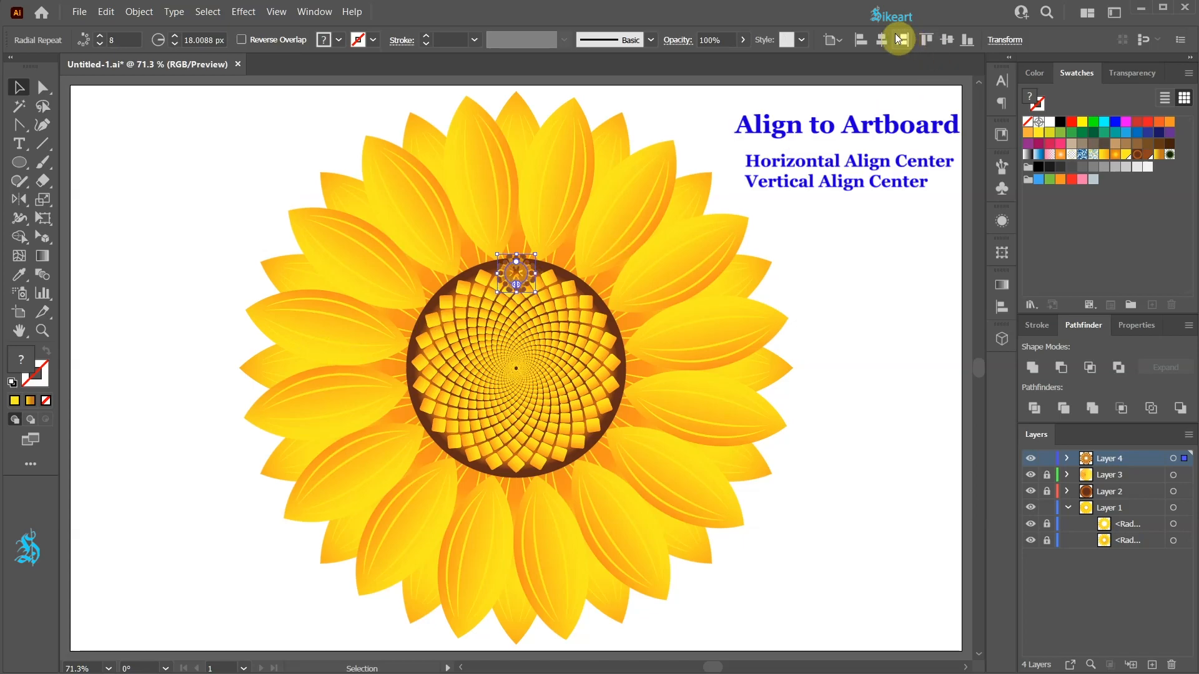
pyautogui.click(949, 39)
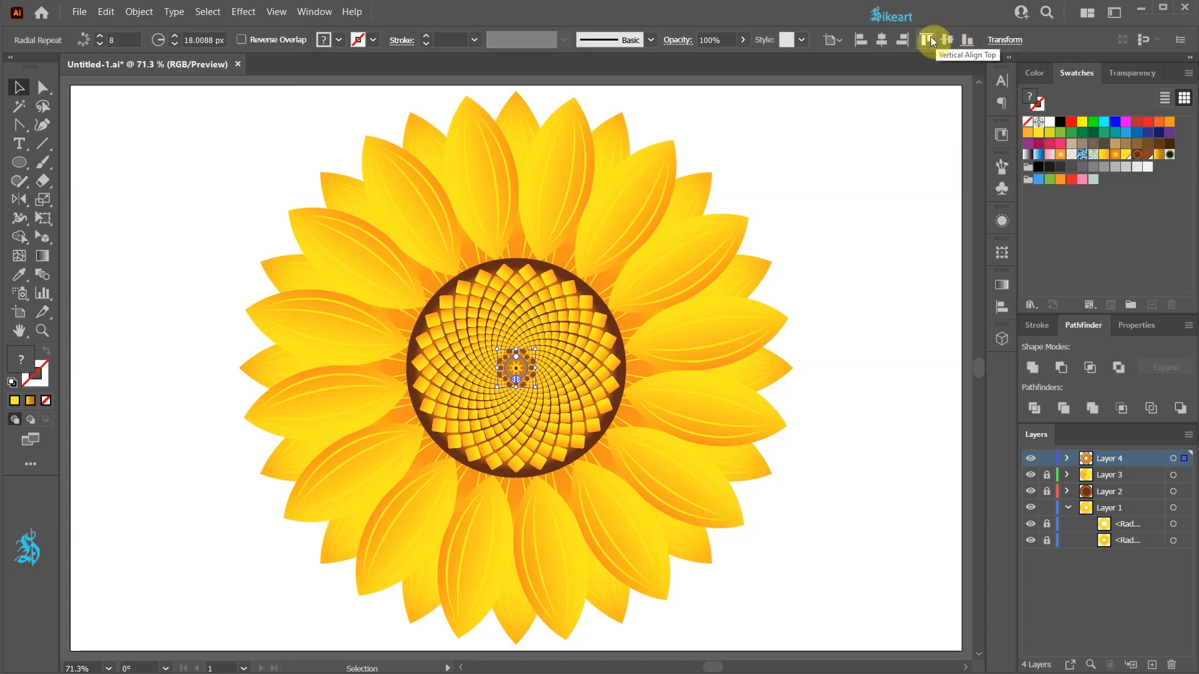
# Step: Increase the stamen radial repeat's radius to 167 px so the clusters sit around the brown disc's edge
pyautogui.scroll(2, 533, 370)
pyautogui.scroll(1, 533, 369)
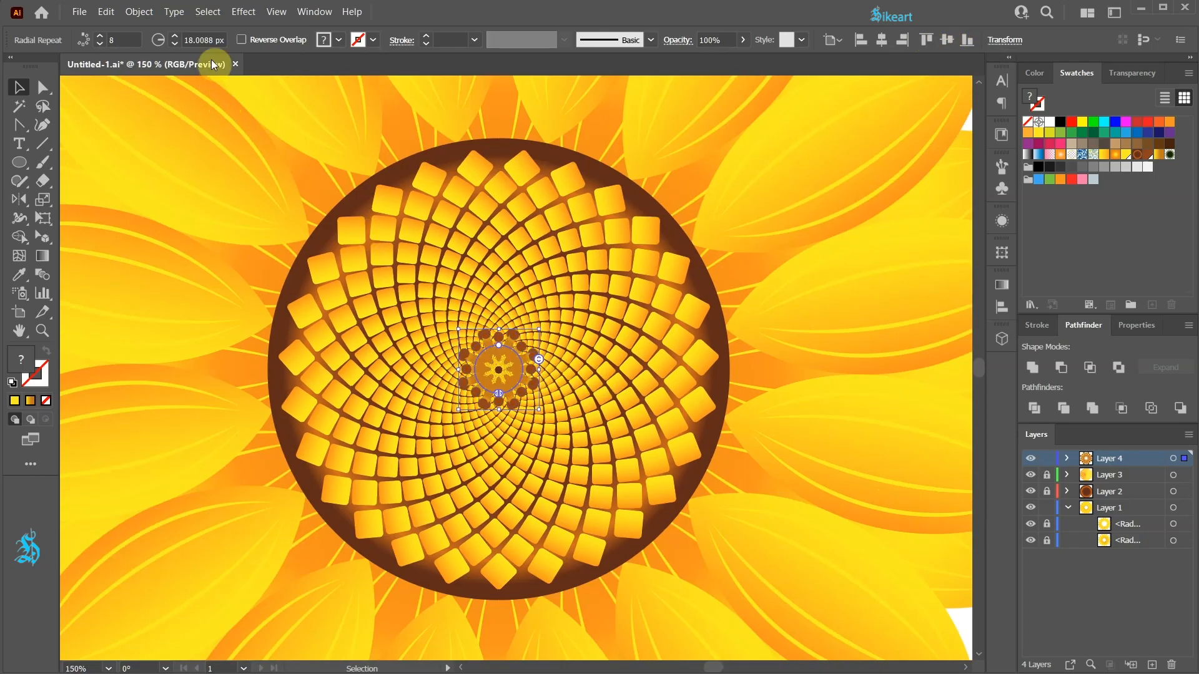
pyautogui.click(212, 37)
pyautogui.press('Up')
pyautogui.press('Up')
pyautogui.press('Up')
pyautogui.press('Up')
pyautogui.press('Up')
pyautogui.press('Up')
pyautogui.press('Up')
pyautogui.press('Up')
pyautogui.press('Up')
pyautogui.press('Up')
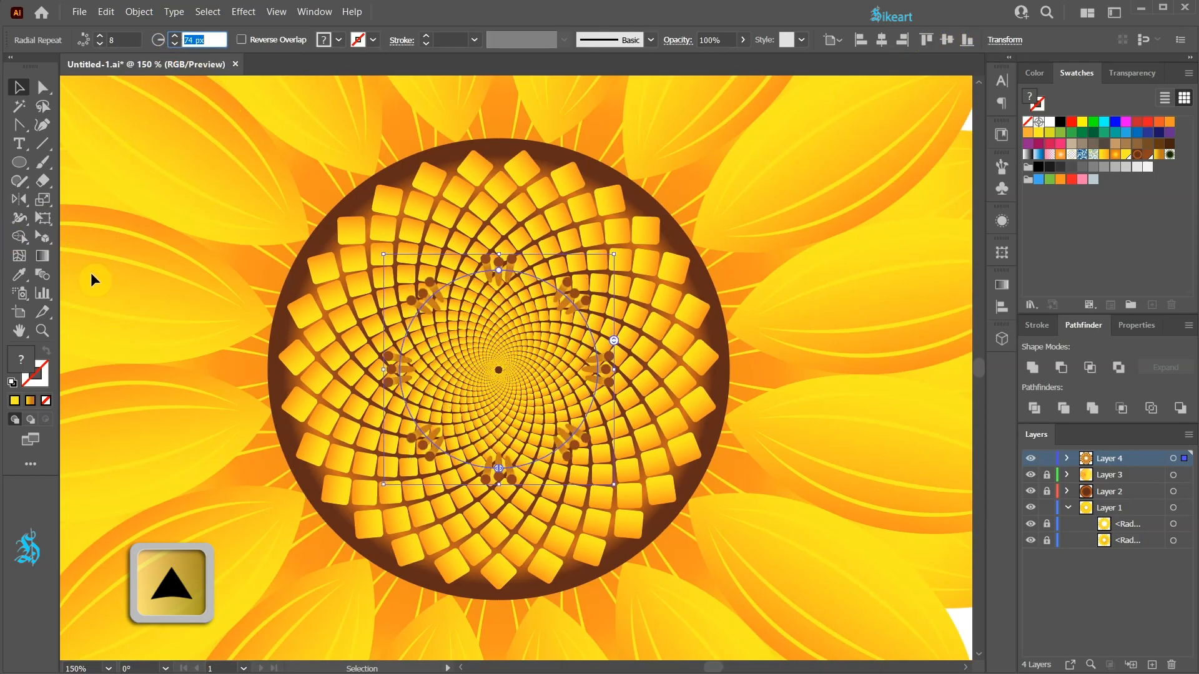
pyautogui.press('Up')
pyautogui.press('Up')
pyautogui.press('Up')
pyautogui.press('Up')
pyautogui.press('Up')
pyautogui.press('Up')
pyautogui.press('Up')
pyautogui.press('Up')
pyautogui.press('Up')
pyautogui.press('Up')
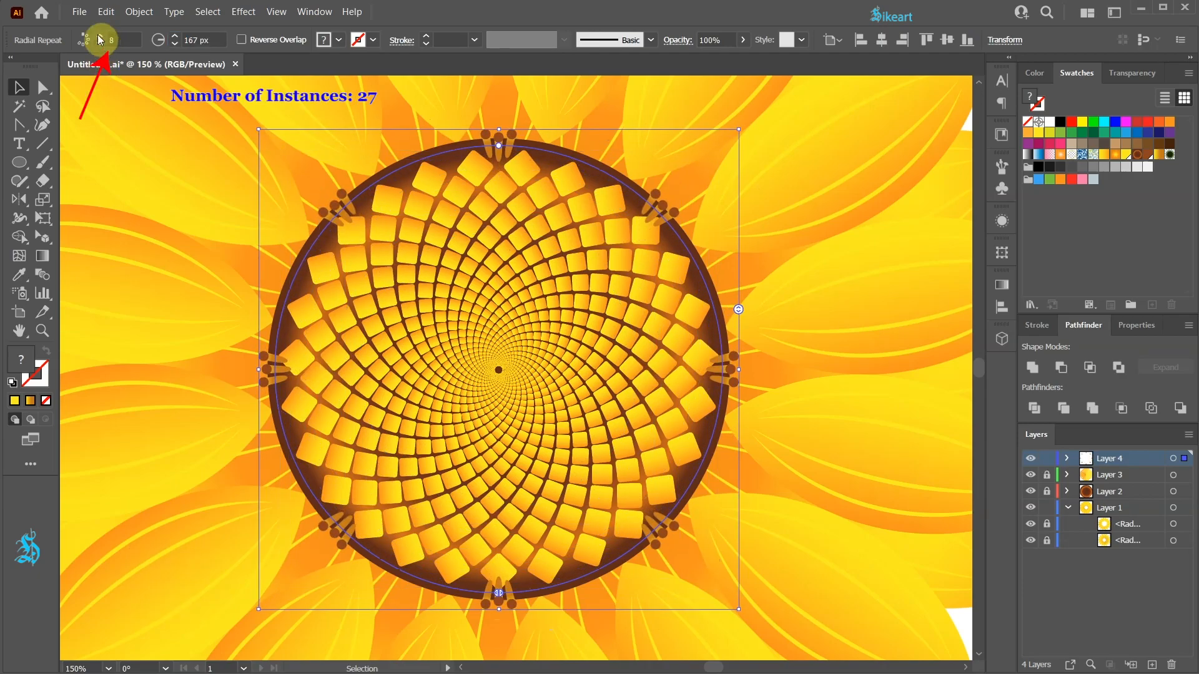
# Step: Set the number of instances in the stamen radial repeat to 27
pyautogui.click(98, 36)
pyautogui.click(99, 36)
pyautogui.click(98, 37)
pyautogui.click(98, 36)
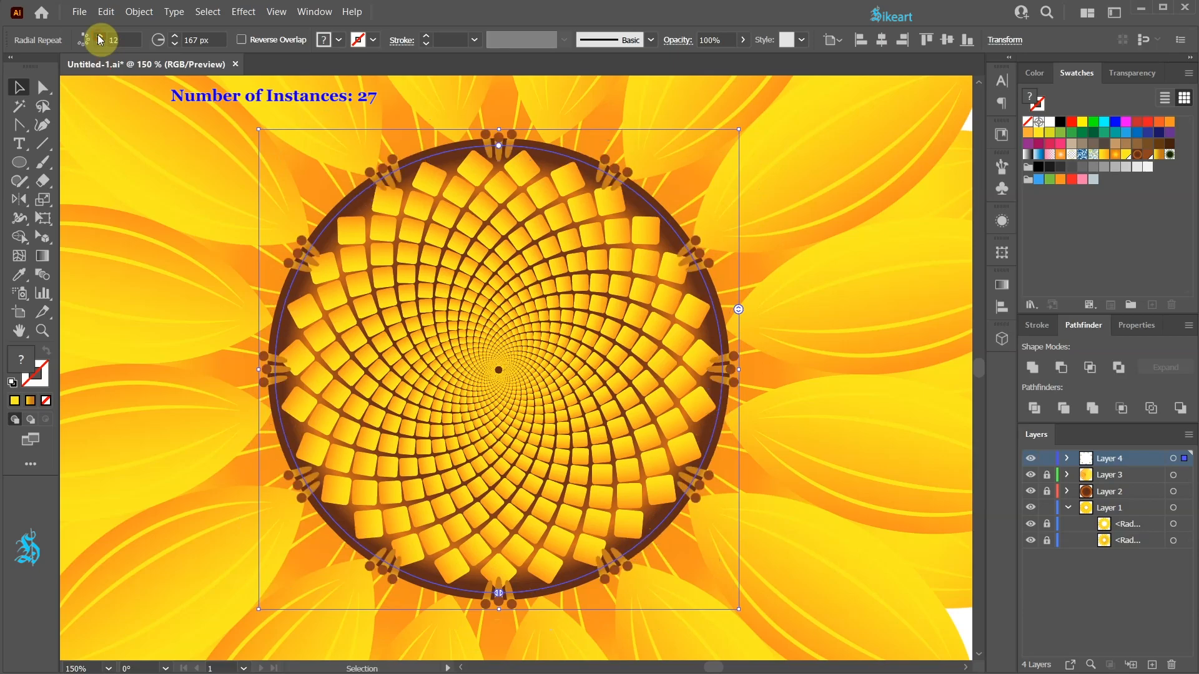
pyautogui.click(98, 37)
pyautogui.click(98, 36)
pyautogui.click(98, 36)
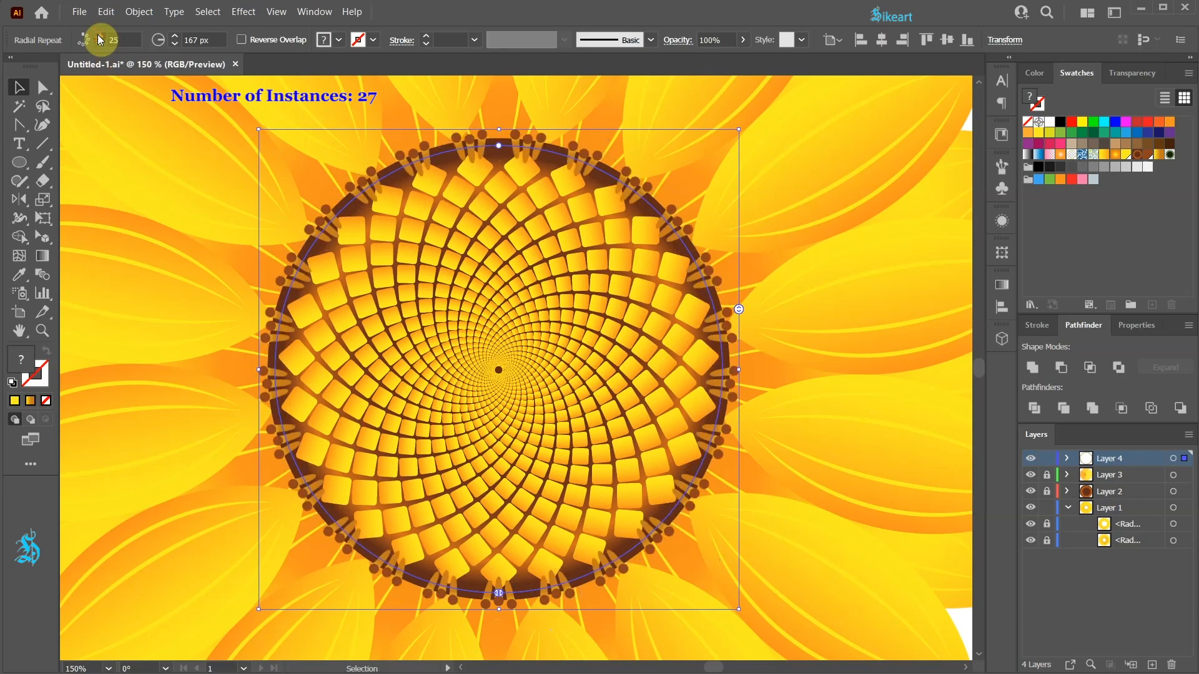
pyautogui.click(98, 37)
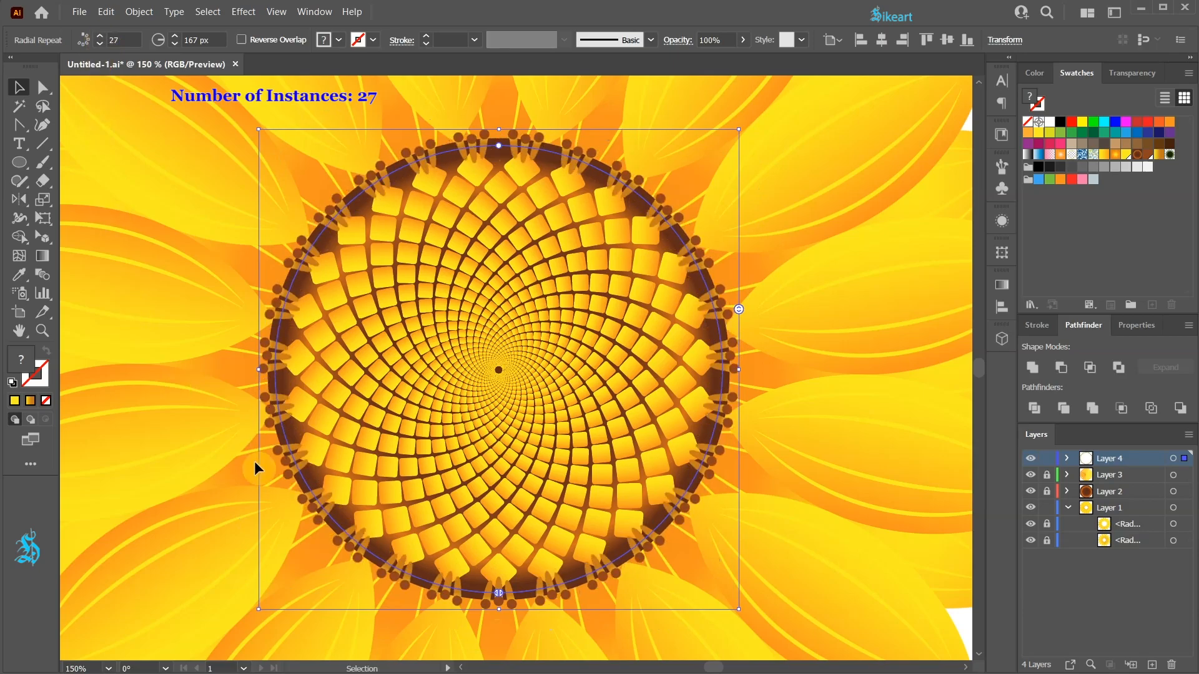
# Step: Rotate the stamen ring about 6.6° counterclockwise, deselect it and lock Layer 4
pyautogui.moveTo(500, 617); pyautogui.dragTo(528, 617)
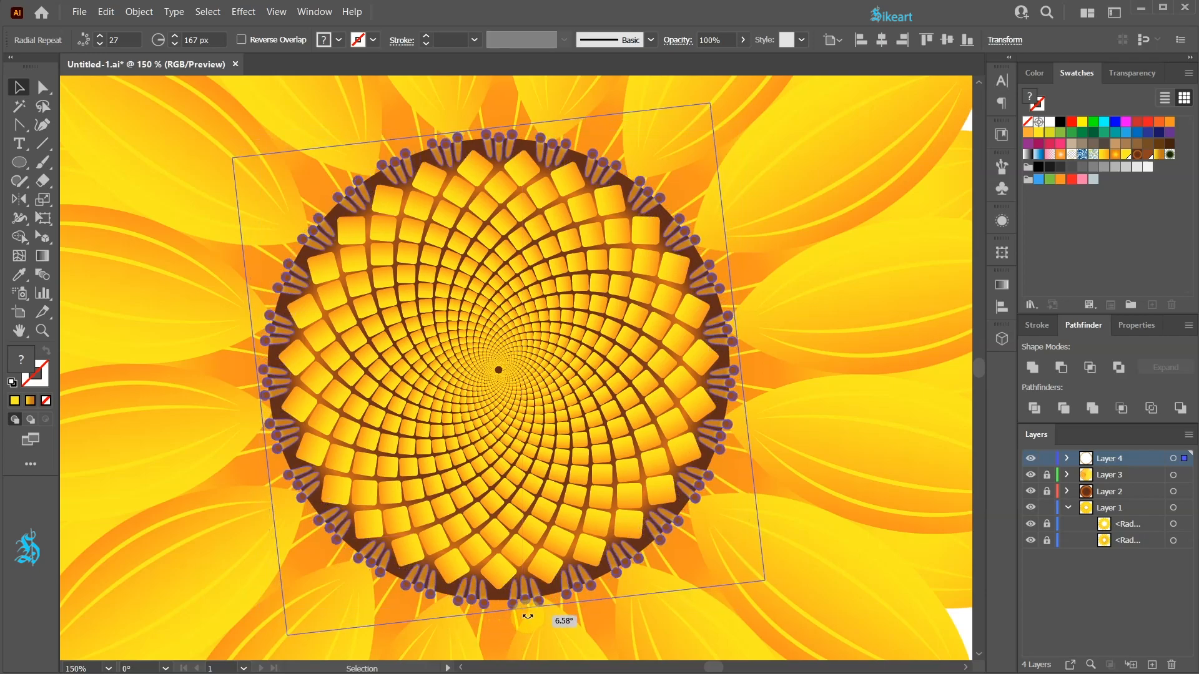
pyautogui.moveTo(528, 617); pyautogui.dragTo(527, 613)
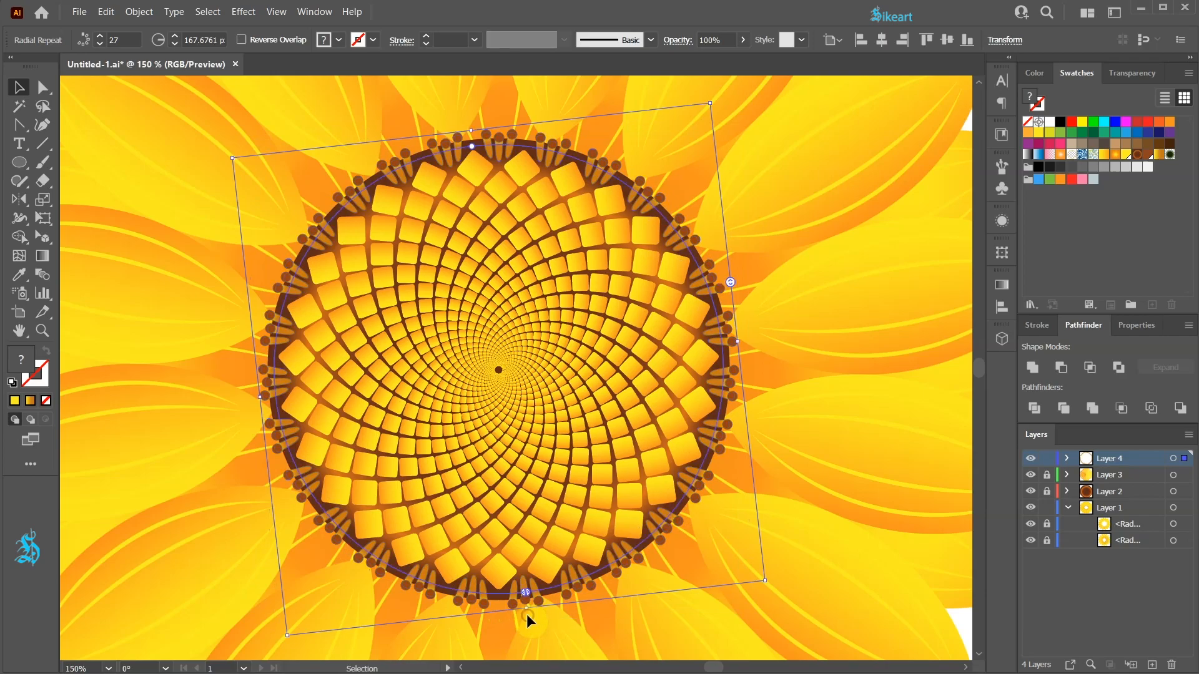
pyautogui.click(575, 643)
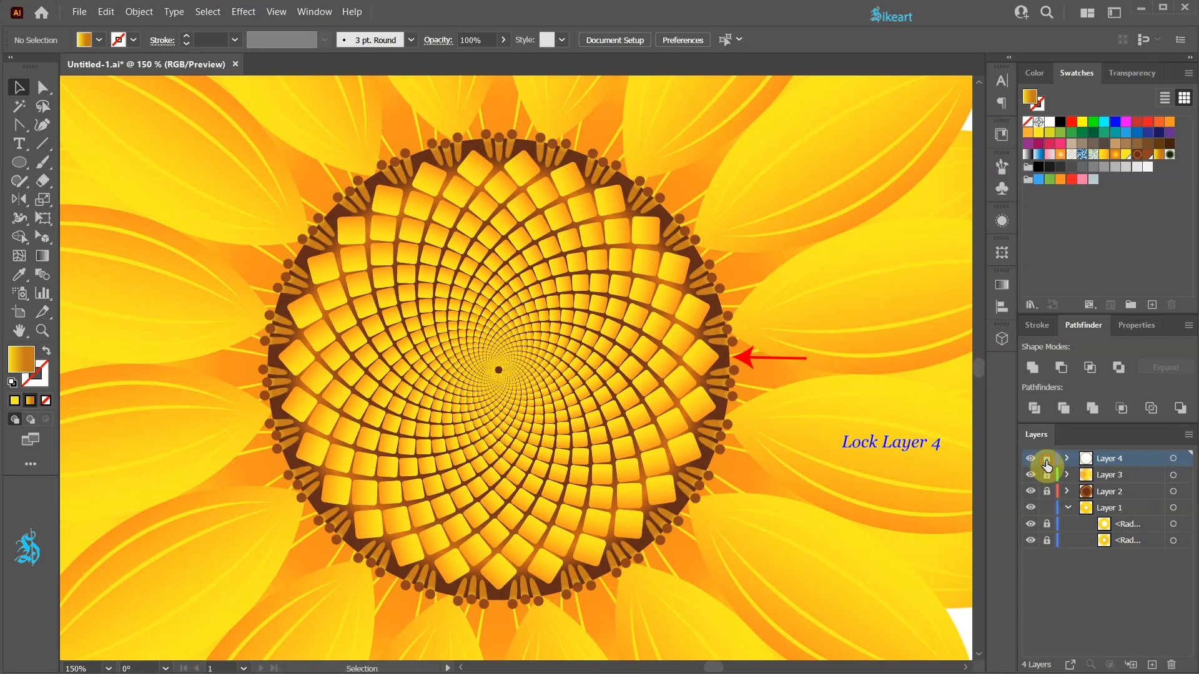
# Step: Unlock Layer 2 and apply a Roughen effect to its brown disc with 1% relative size, 36/in detail and smooth points
pyautogui.click(1047, 492)
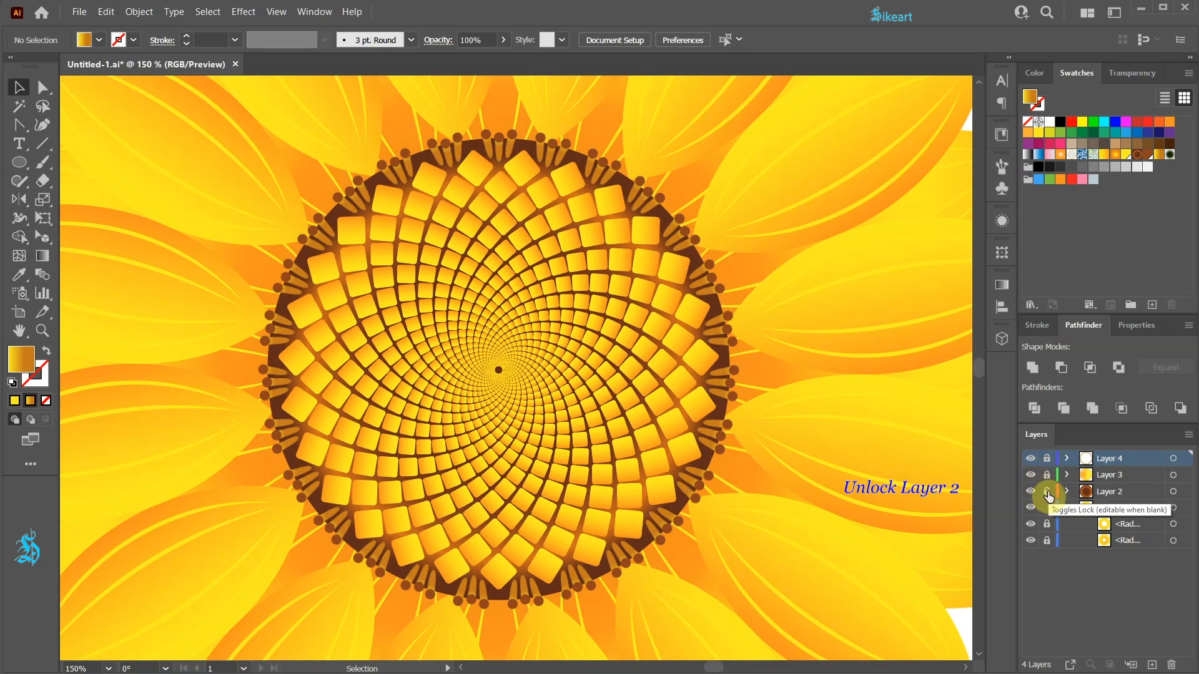
pyautogui.click(1173, 492)
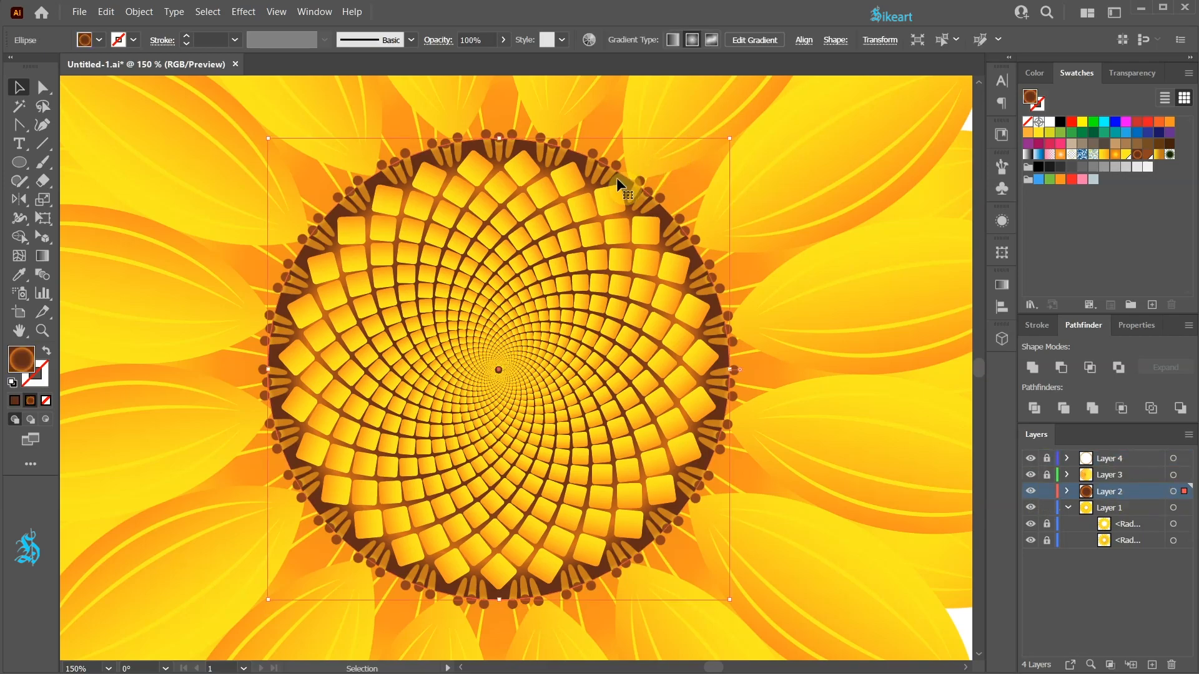
pyautogui.click(242, 14)
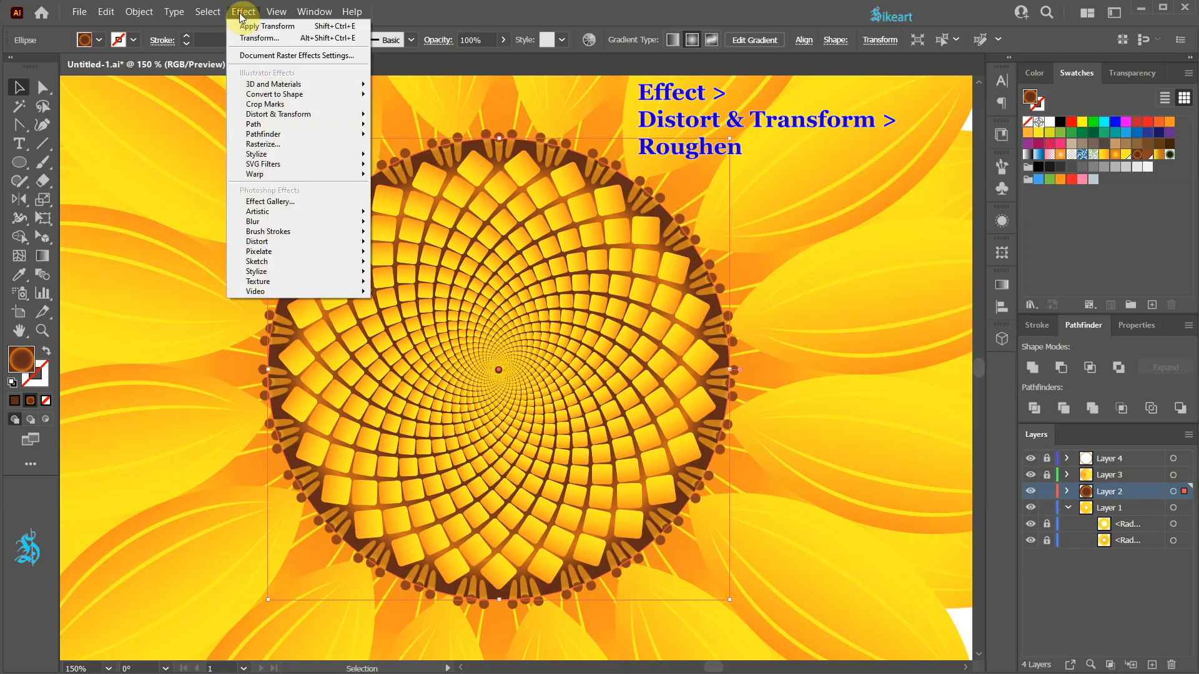
pyautogui.moveTo(301, 114)
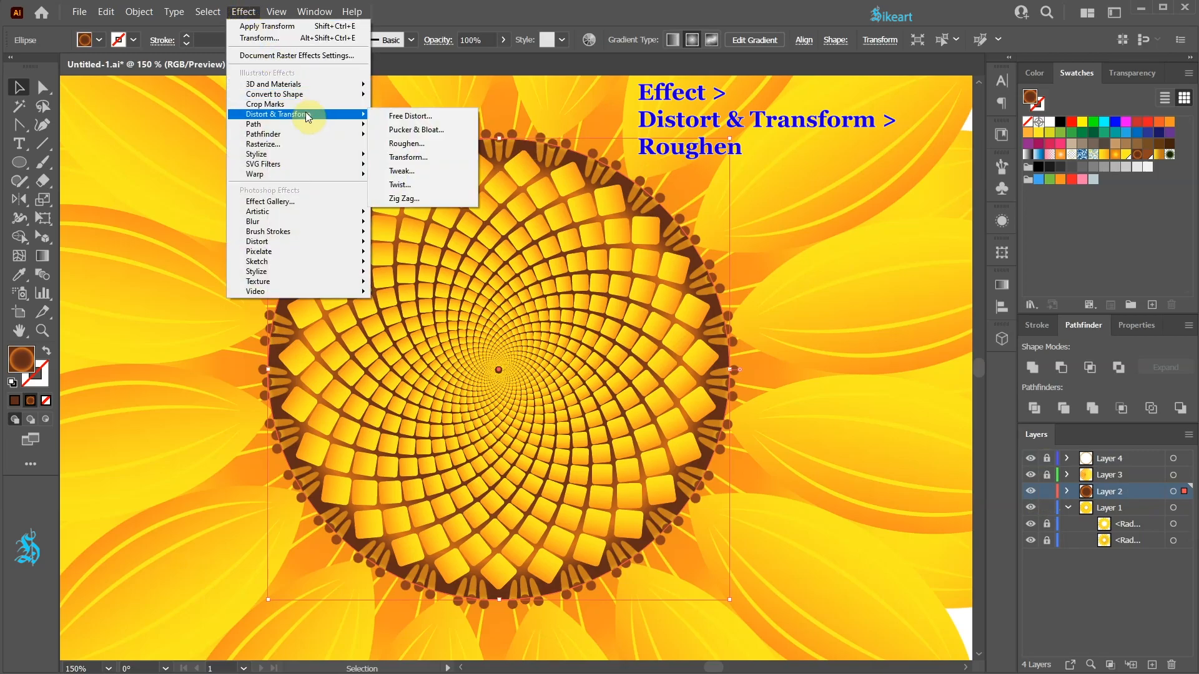
pyautogui.click(405, 143)
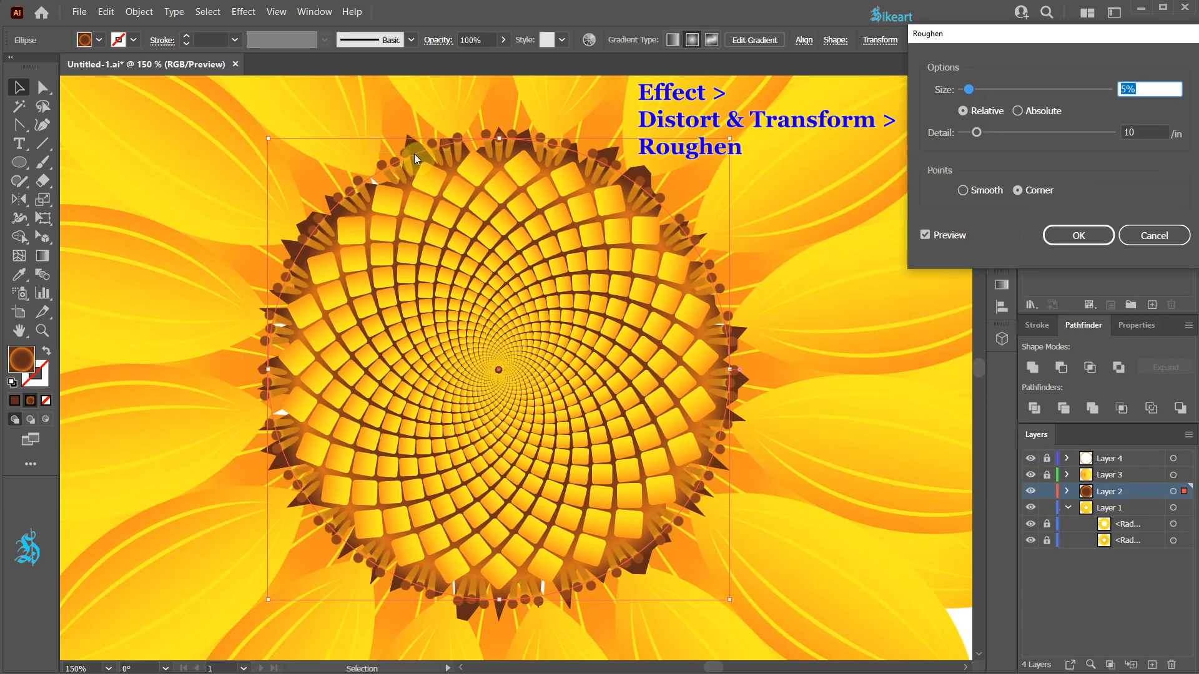
pyautogui.press('Down')
pyautogui.press('Down')
pyautogui.press('Down')
pyautogui.press('Down')
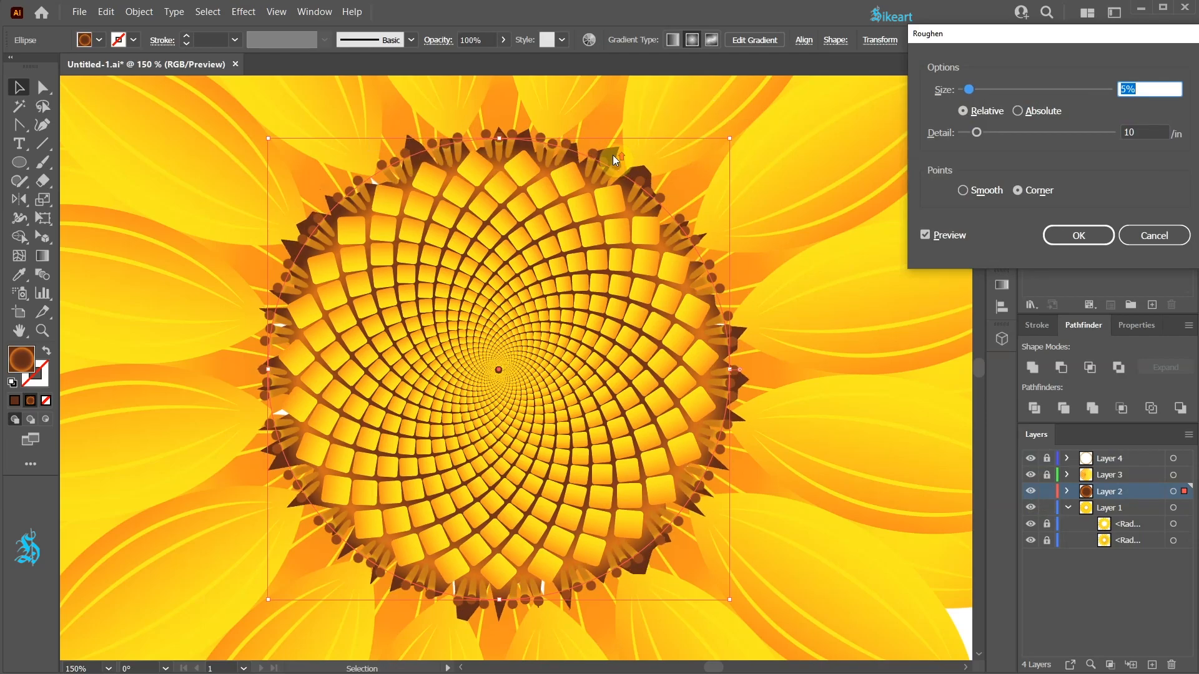
pyautogui.moveTo(975, 133); pyautogui.dragTo(1017, 132)
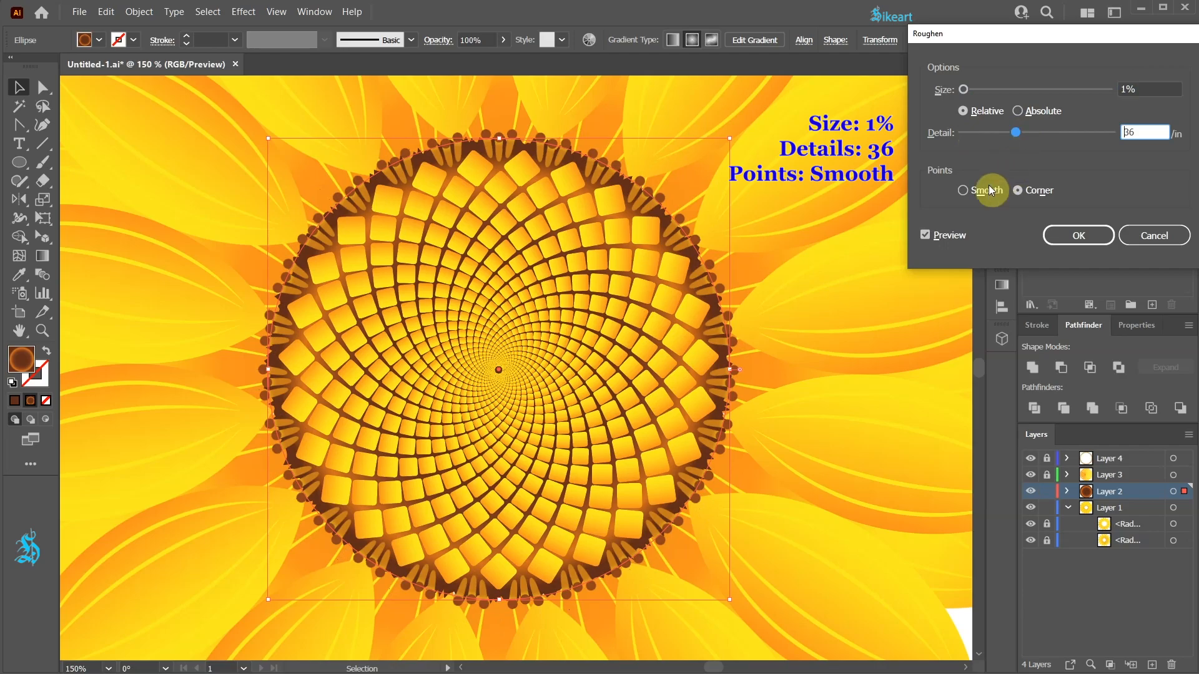
pyautogui.click(962, 190)
pyautogui.click(1078, 237)
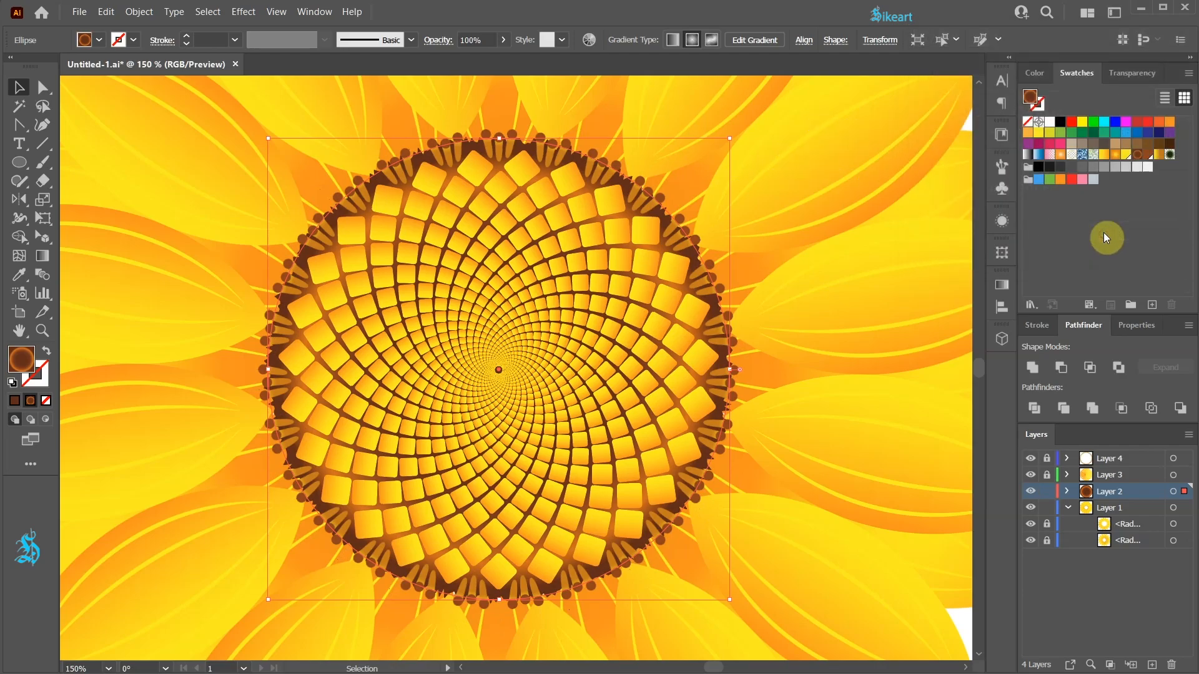
pyautogui.click(868, 291)
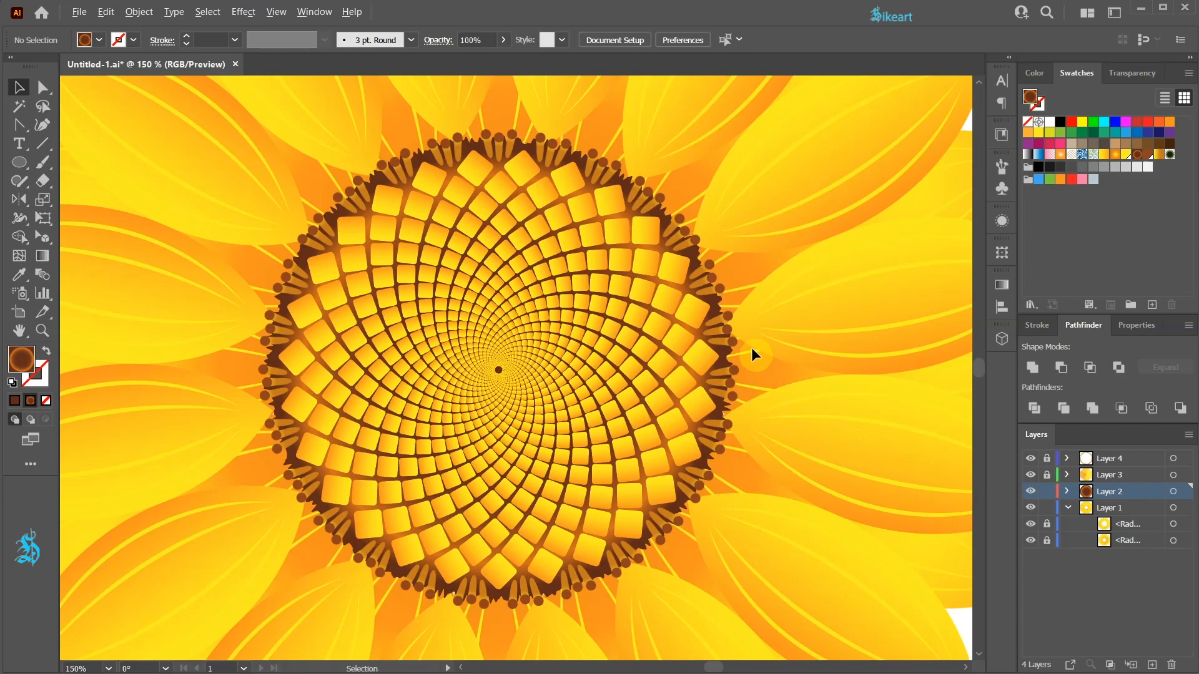
# Step: Unlock the lower petal radial repeat in Layer 1 and select it
pyautogui.scroll(-1, 720, 460)
pyautogui.scroll(1, 733, 466)
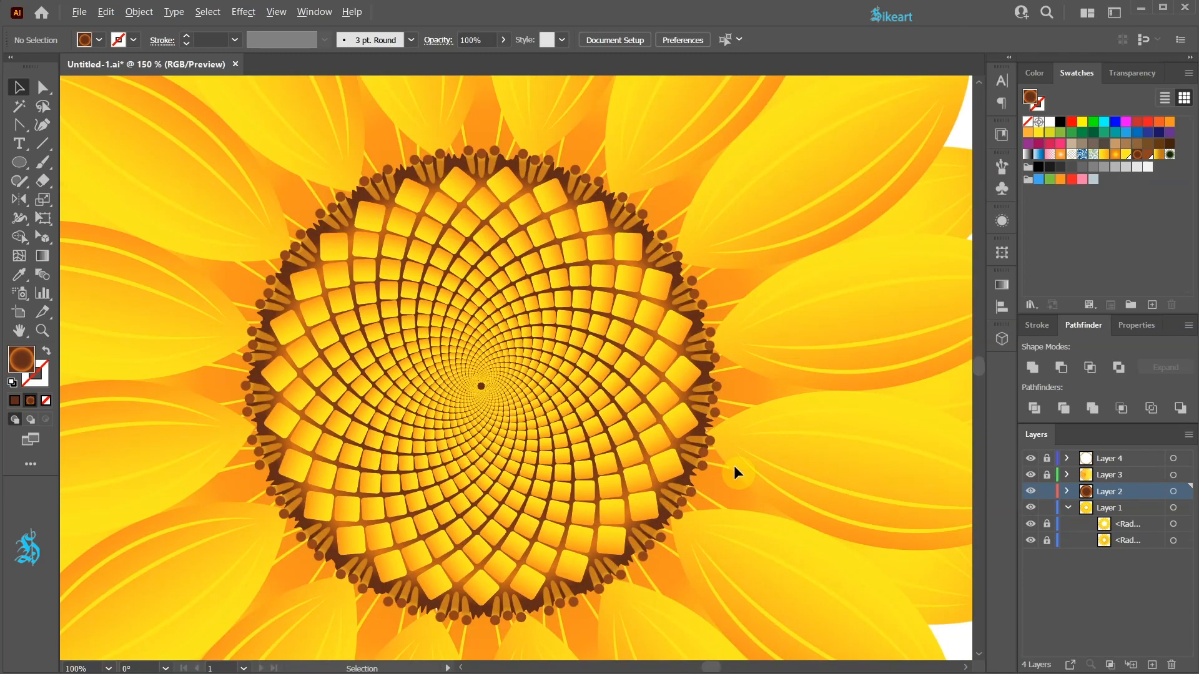
pyautogui.scroll(3, 650, 379)
pyautogui.scroll(3, 693, 387)
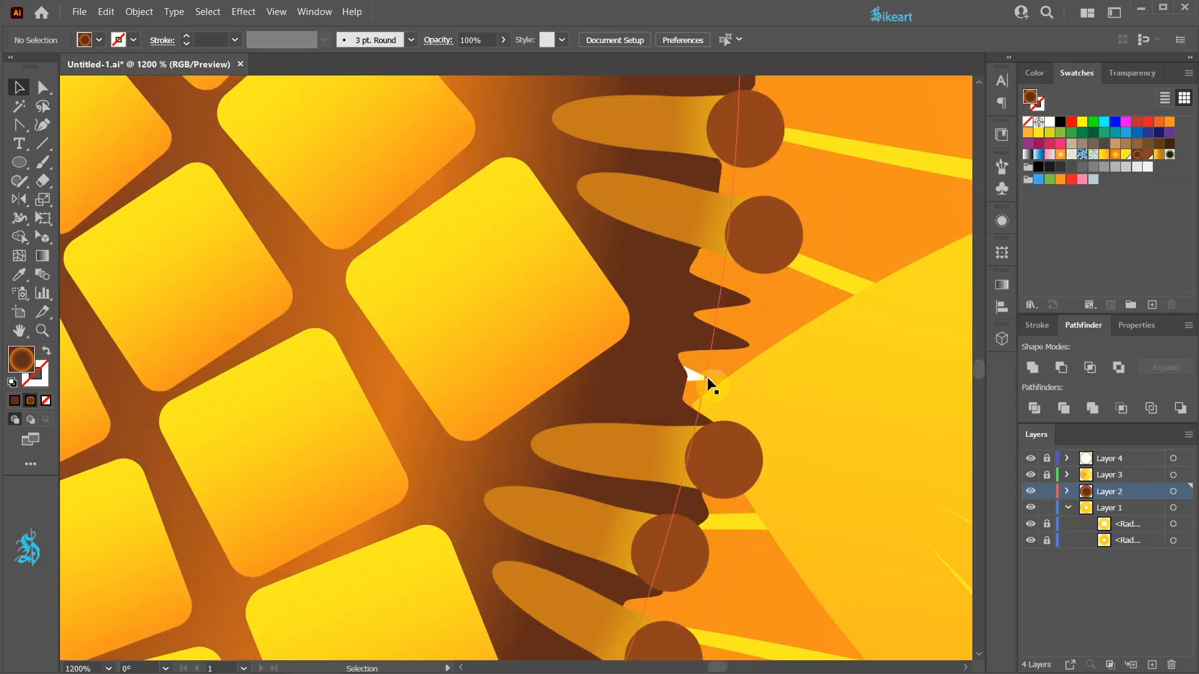
pyautogui.click(1048, 541)
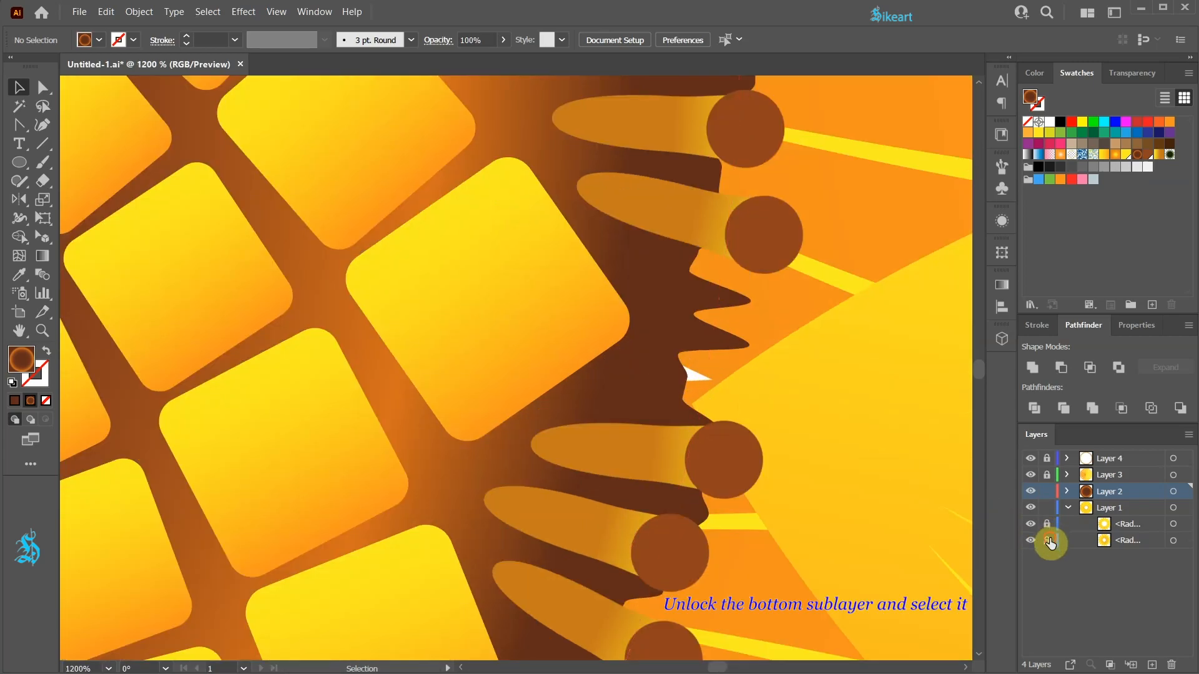
pyautogui.click(1173, 540)
pyautogui.keyDown('alt'); pyautogui.scroll(-4, 686, 400); pyautogui.keyUp('alt')
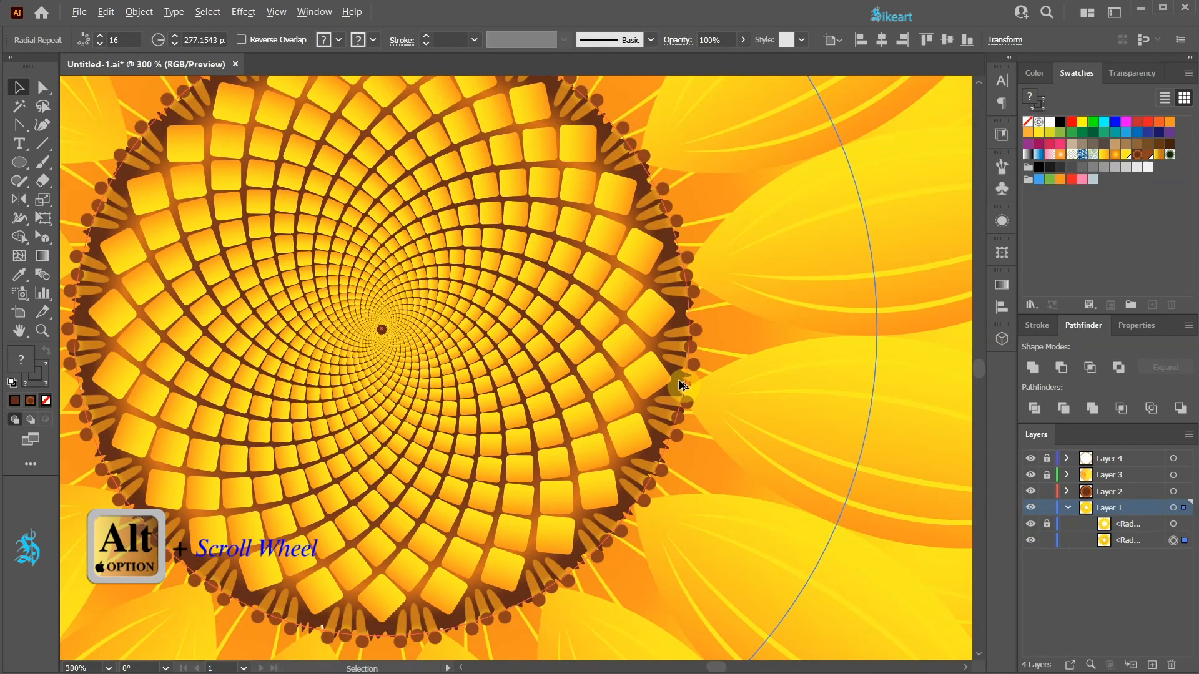
pyautogui.keyDown('alt'); pyautogui.scroll(-3, 698, 394); pyautogui.keyUp('alt')
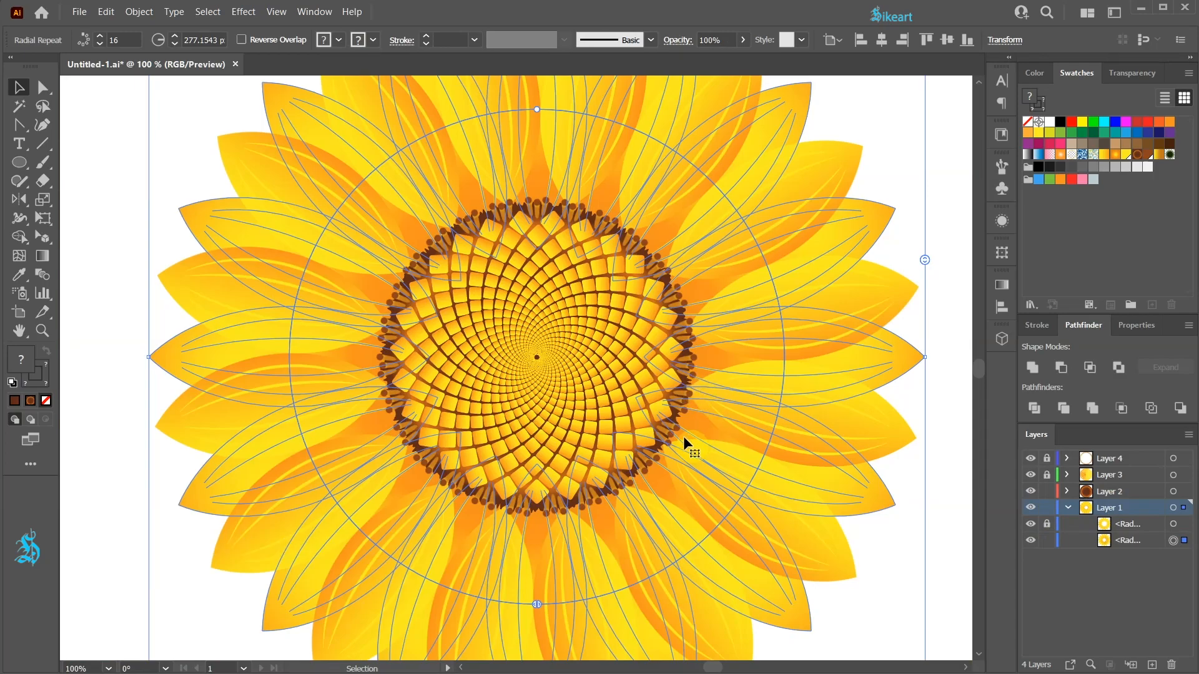
# Step: Isolate the lower petal repeat, stretch its source petal's base slightly toward the flower's centre, and exit isolation
pyautogui.press('v')
pyautogui.doubleClick(544, 129)
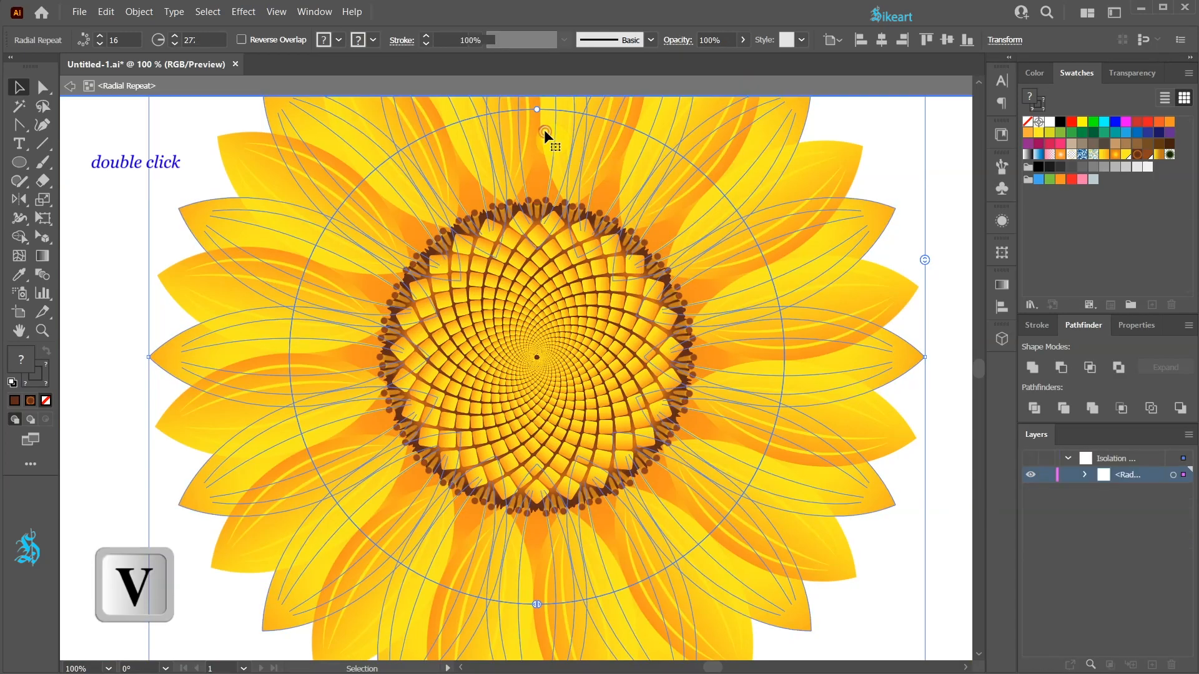
pyautogui.click(545, 129)
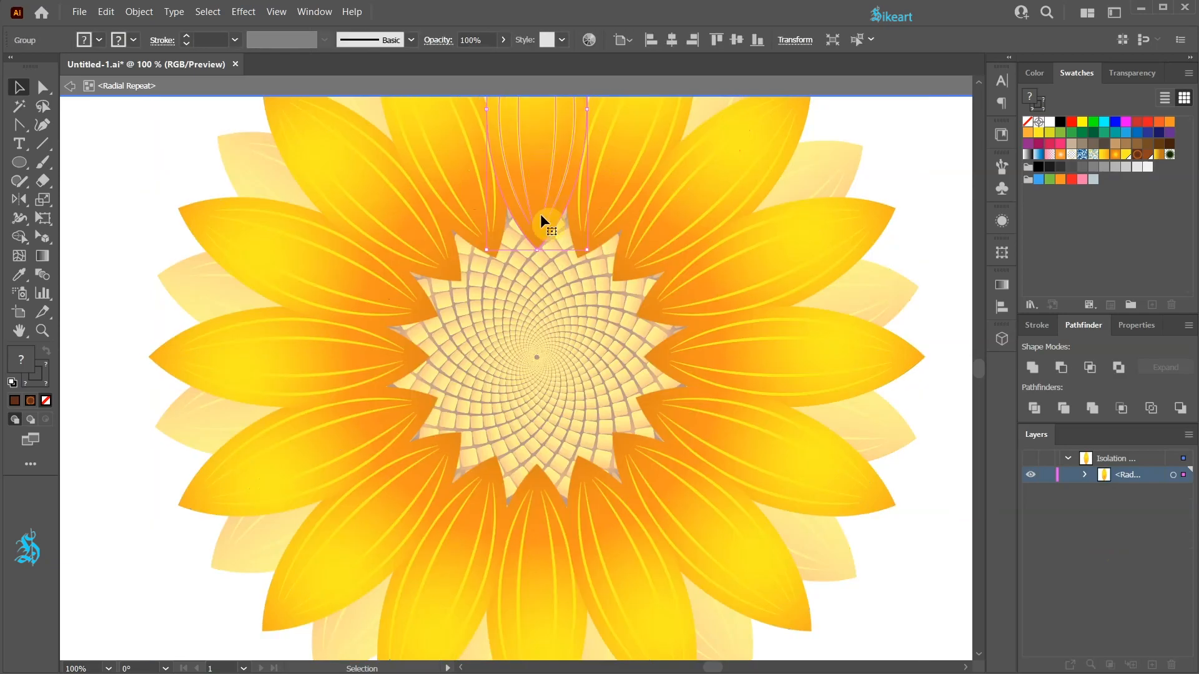
pyautogui.moveTo(539, 252); pyautogui.dragTo(532, 260)
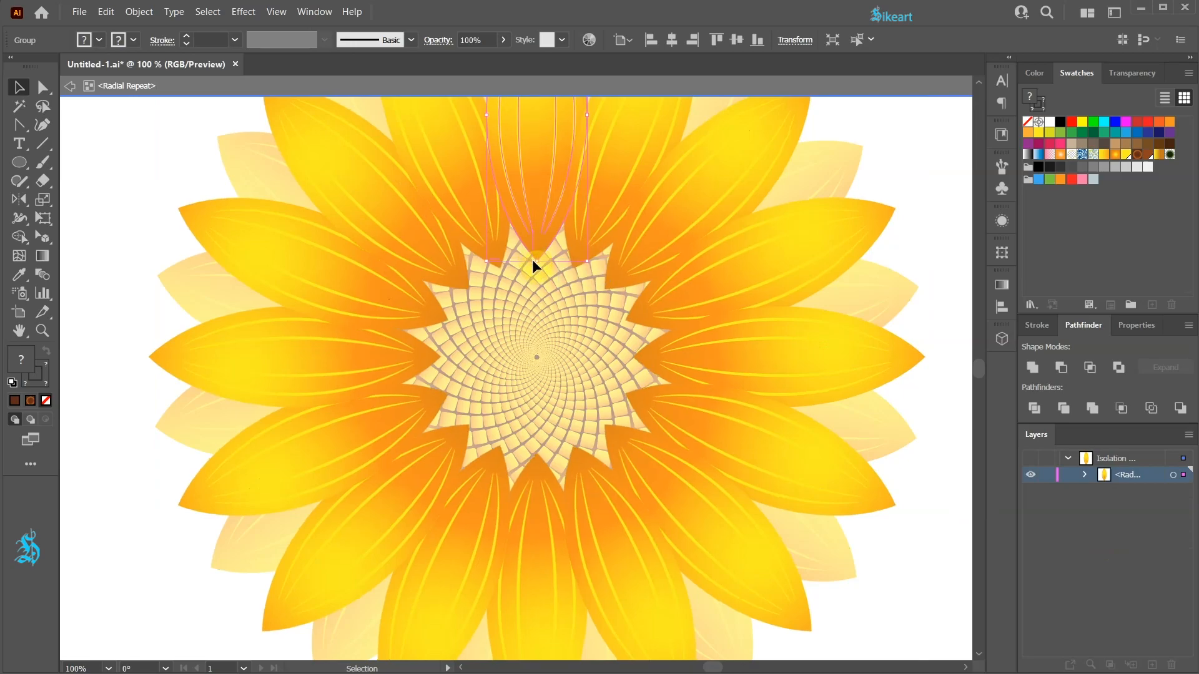
pyautogui.press('Escape')
pyautogui.press('Escape')
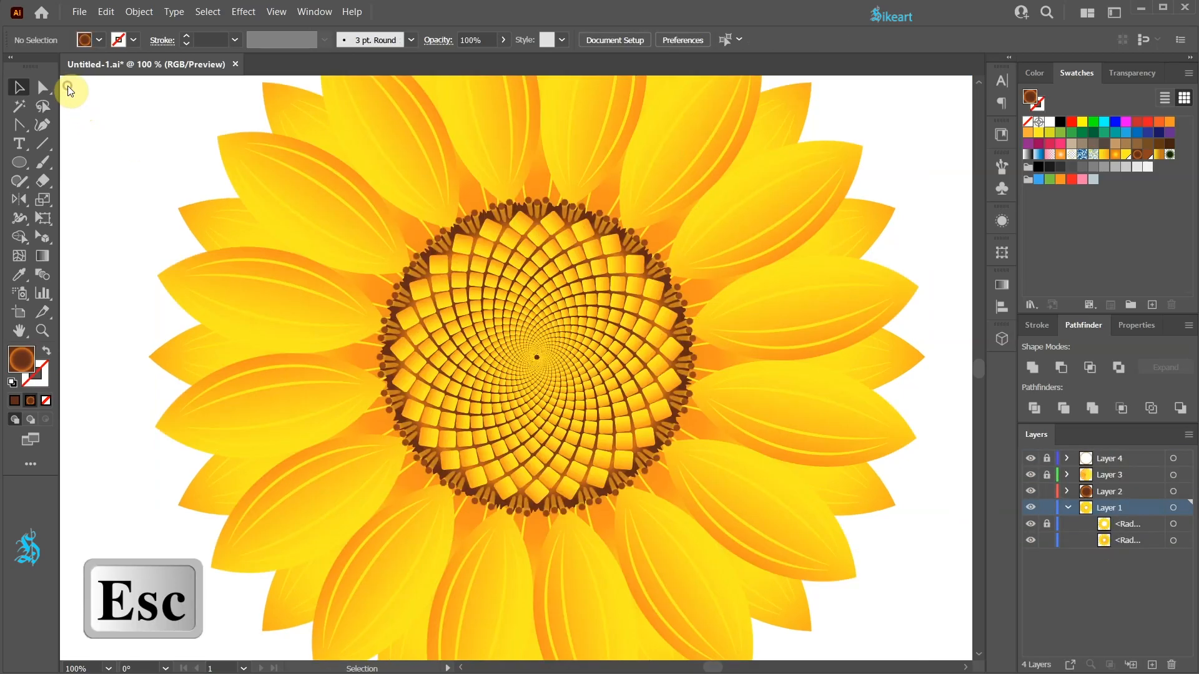
# Step: Add a new layer above Layer 4 and lock the layers beneath it
pyautogui.scroll(5, 681, 353)
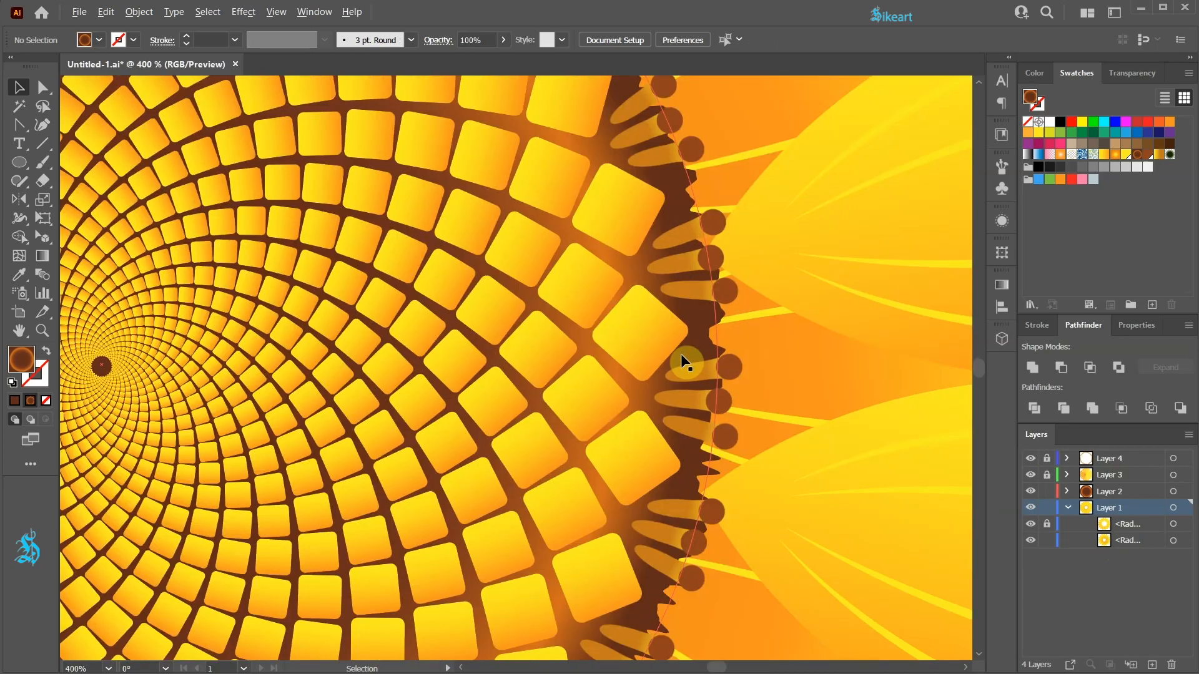
pyautogui.scroll(-5, 681, 353)
pyautogui.scroll(-1, 680, 351)
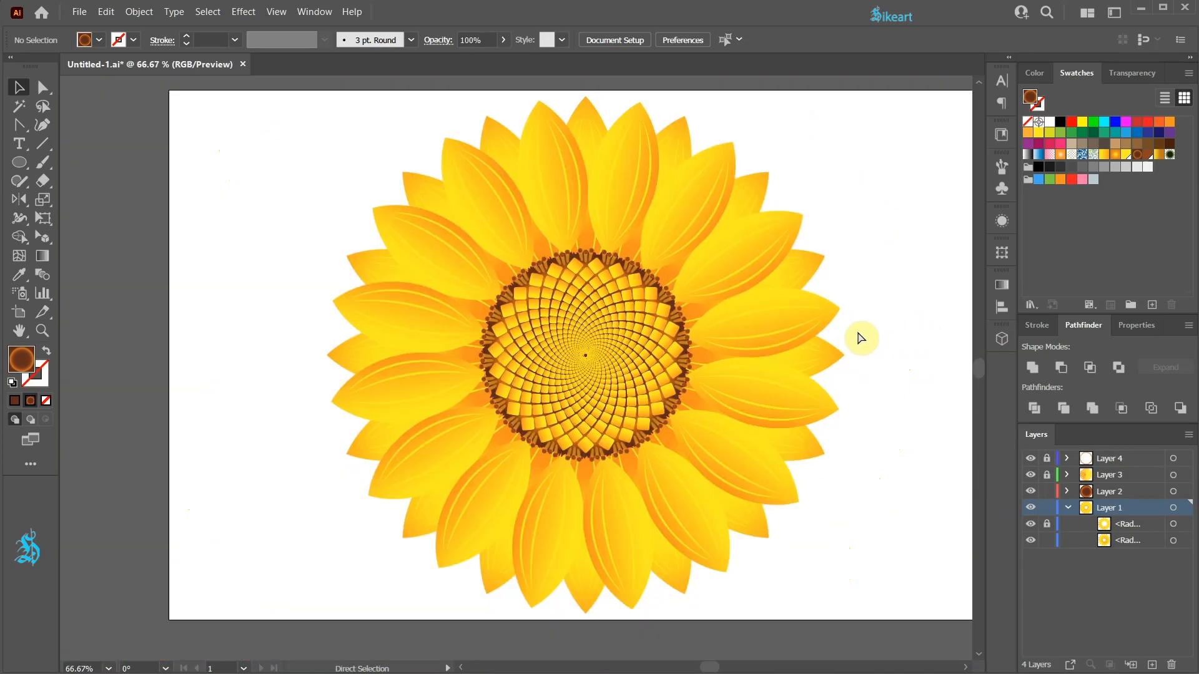
pyautogui.scroll(1, 861, 336)
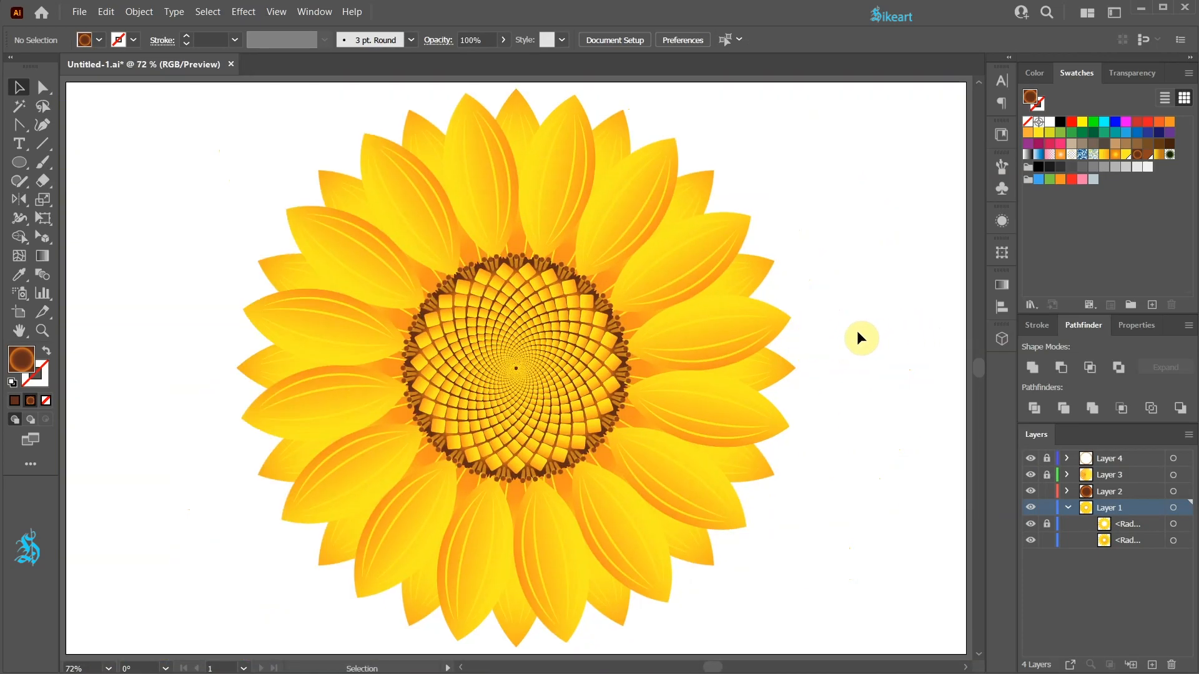
pyautogui.click(1140, 460)
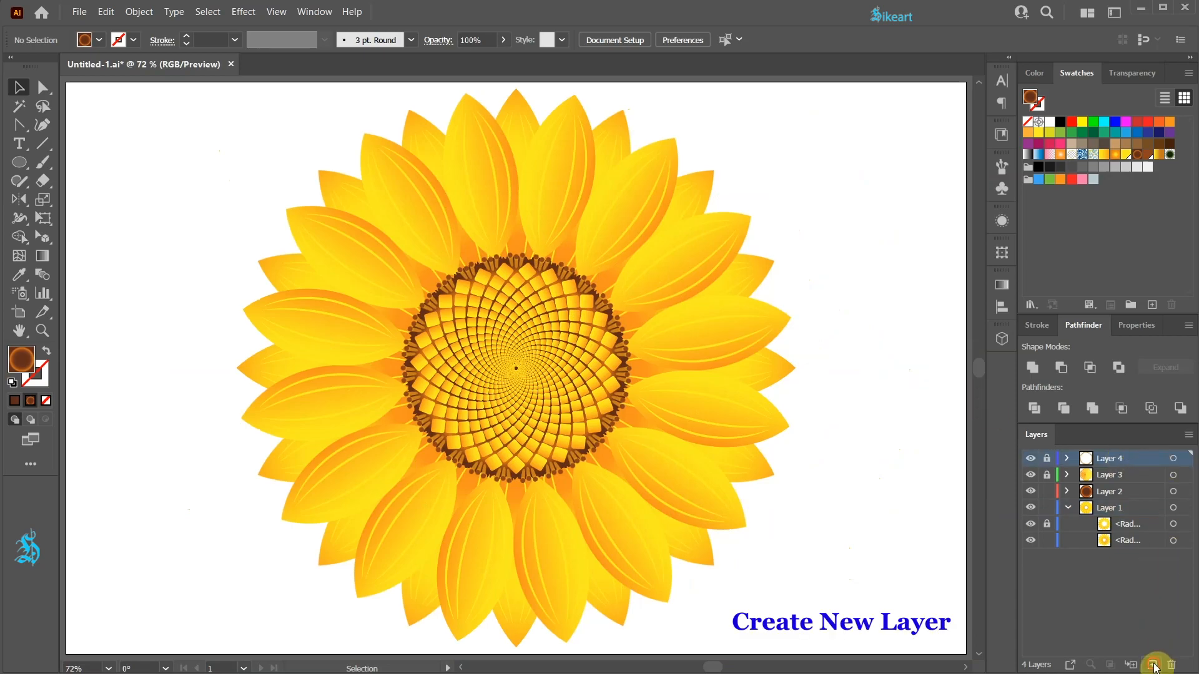
pyautogui.click(1152, 665)
# Step: Draw a circle from the disc's centre over the seeds and fill it with the dark green radial gradient swatch (152b00, 152b00, 275500 at 0% opacity)
pyautogui.scroll(2, 533, 356)
pyautogui.press('l')
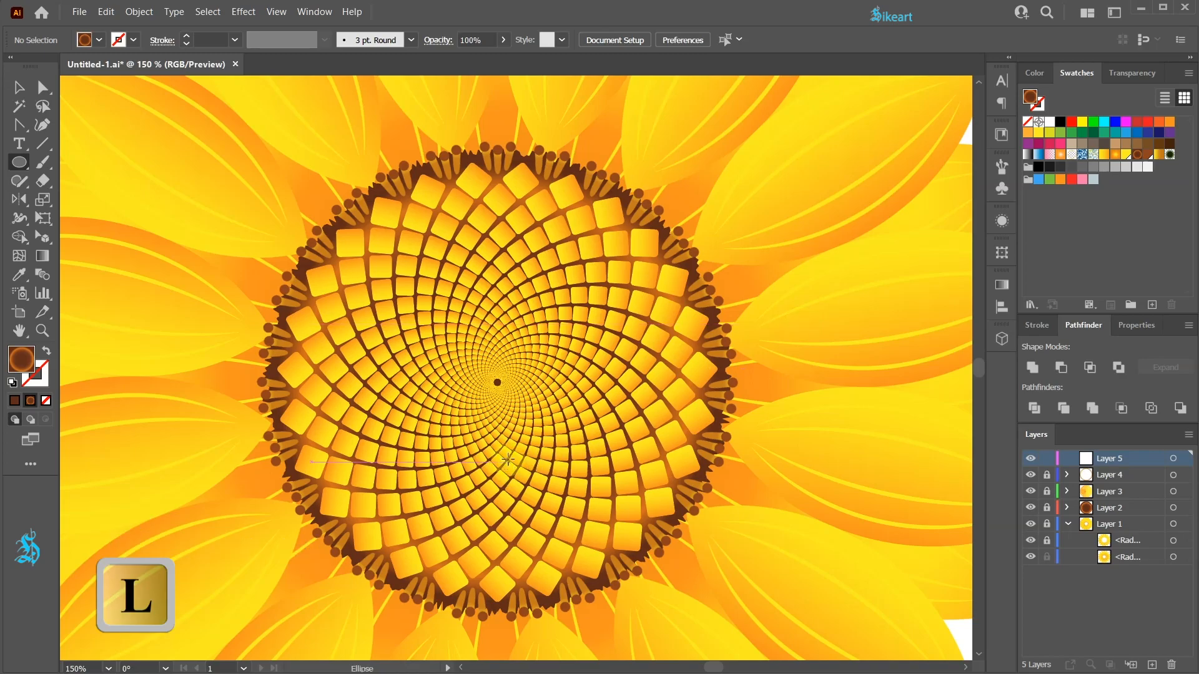
pyautogui.moveTo(497, 382); pyautogui.dragTo(711, 582)
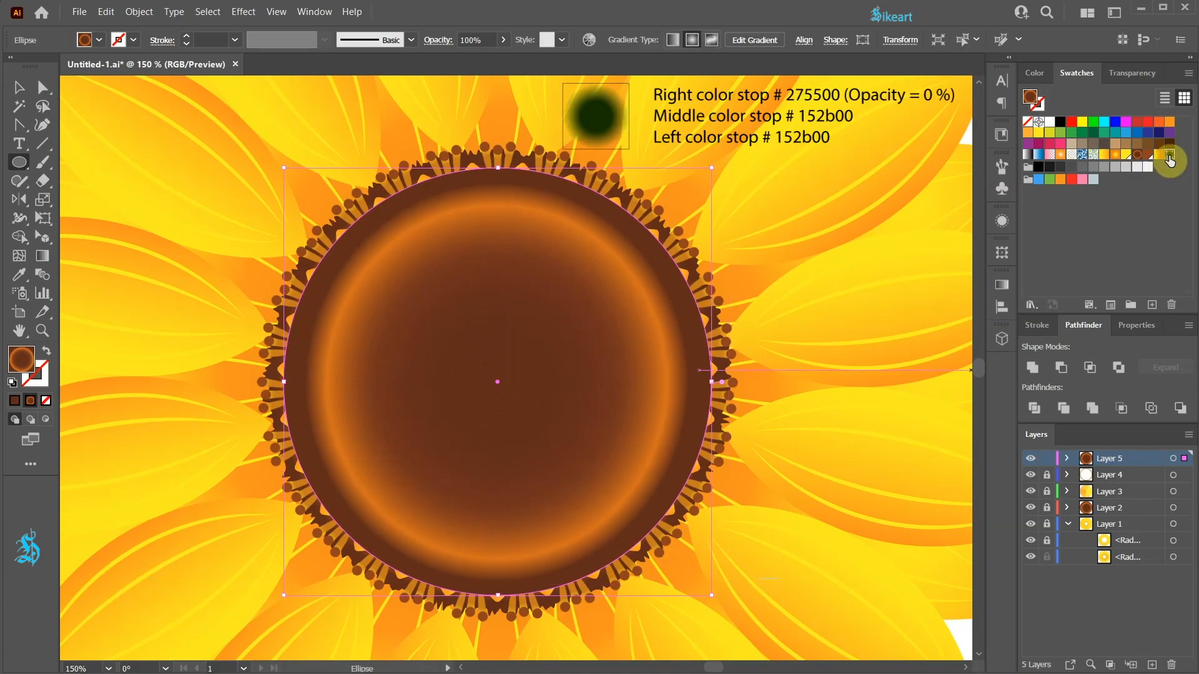
pyautogui.click(1169, 156)
pyautogui.click(1003, 286)
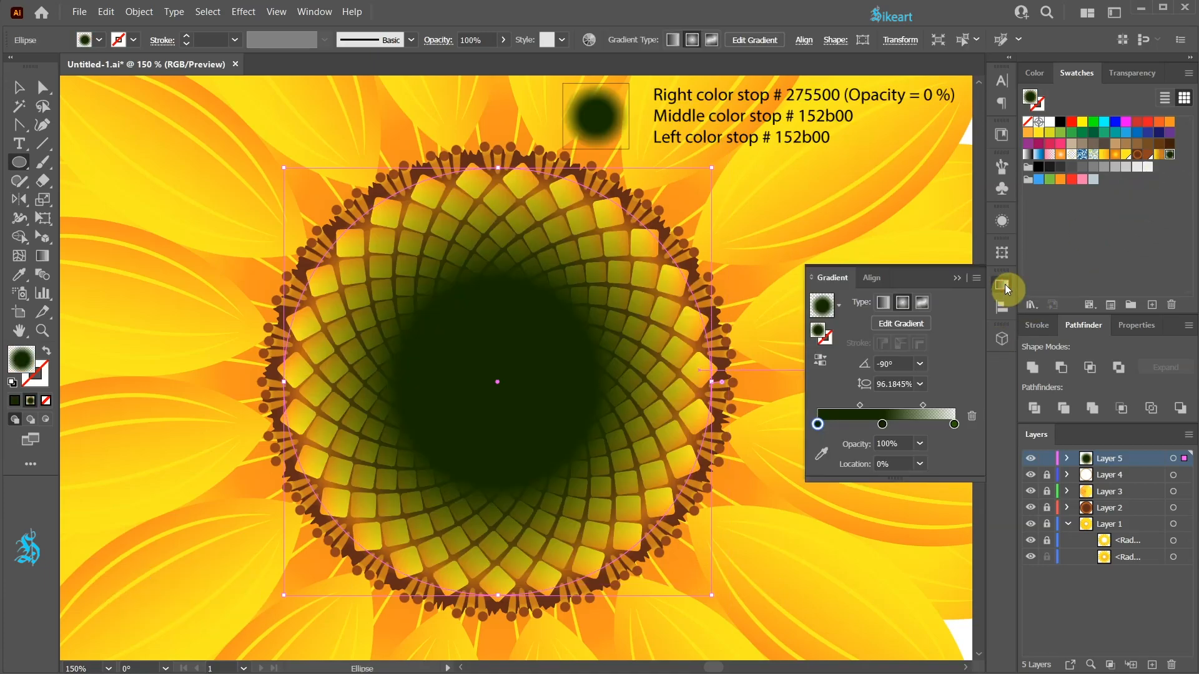
pyautogui.click(955, 425)
pyautogui.doubleClick(882, 424)
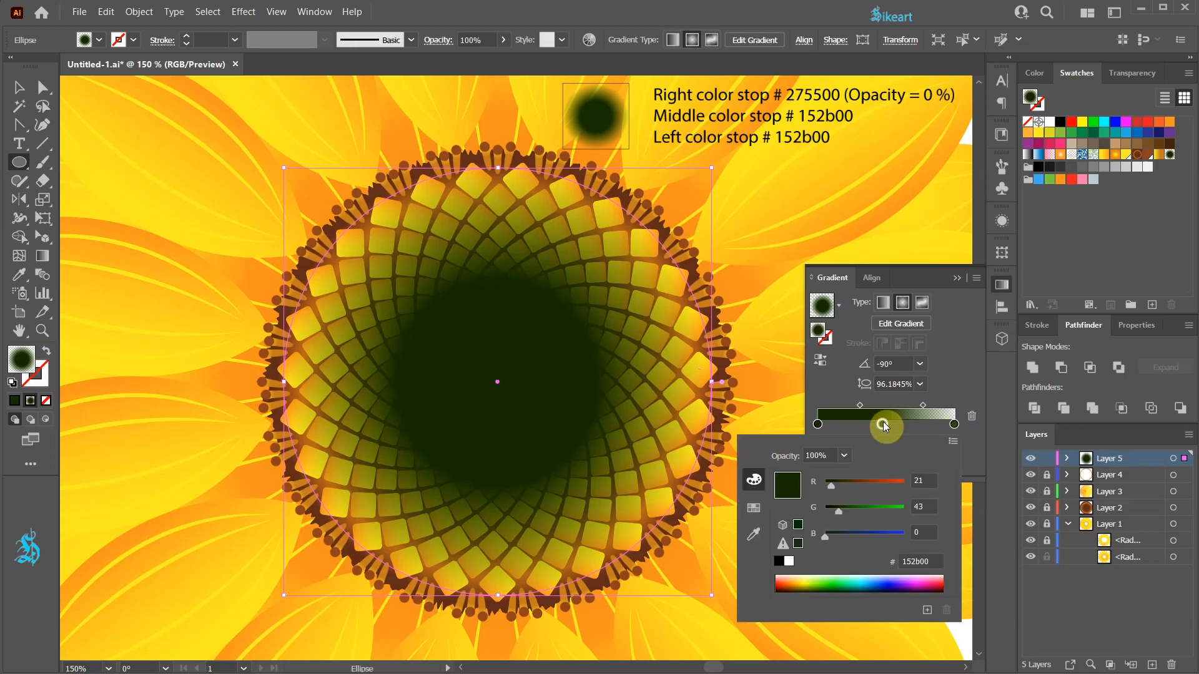
# Step: Inspect the colour of the starting stop in the circle's radial gradient, then close the gradient settings
pyautogui.click(817, 424)
pyautogui.doubleClick(817, 424)
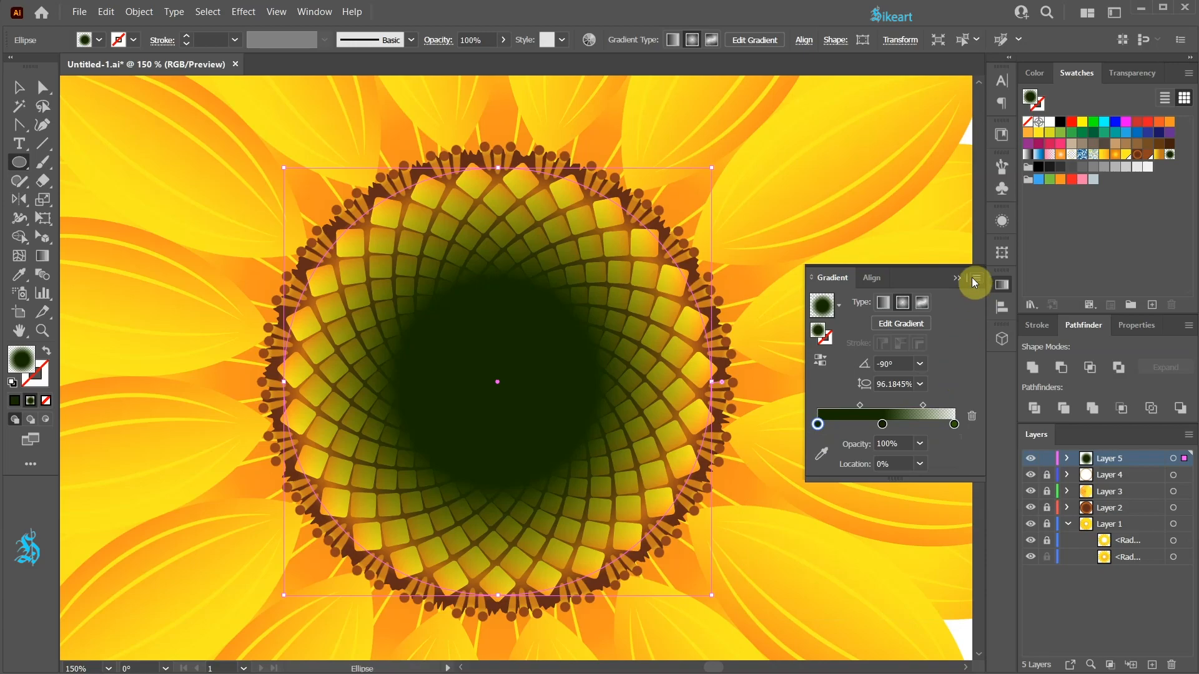
pyautogui.click(957, 278)
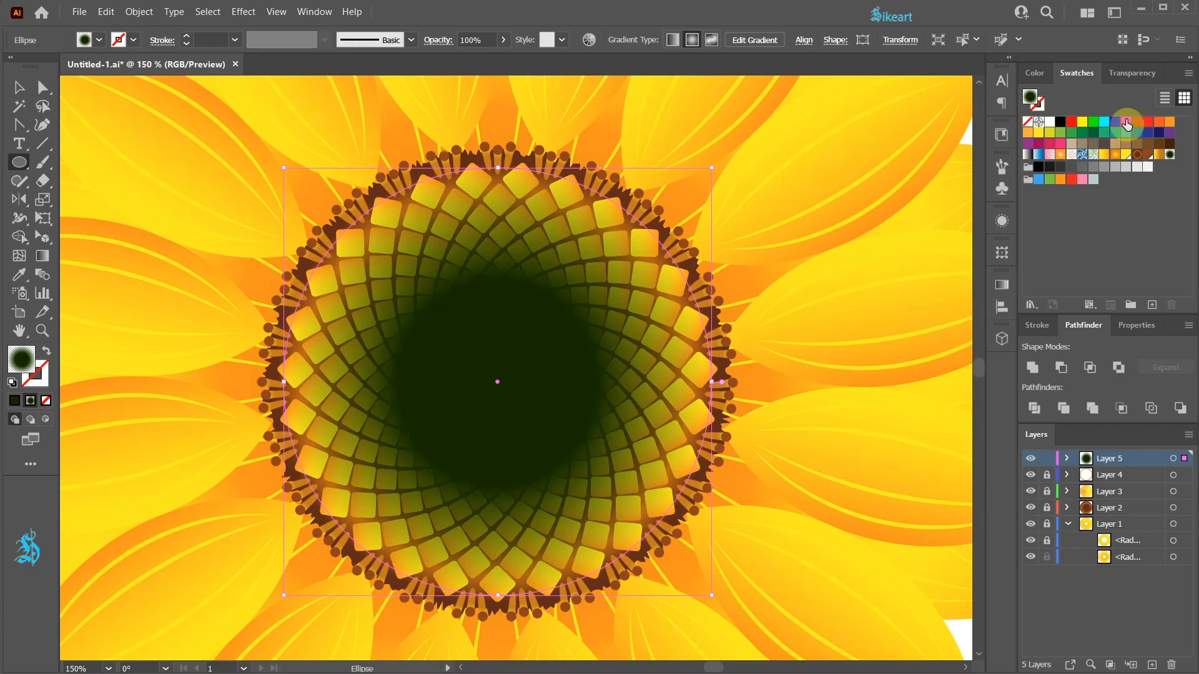
# Step: Set the dark green gradient circle's blending mode to Multiply and its opacity to 56%
pyautogui.click(1135, 74)
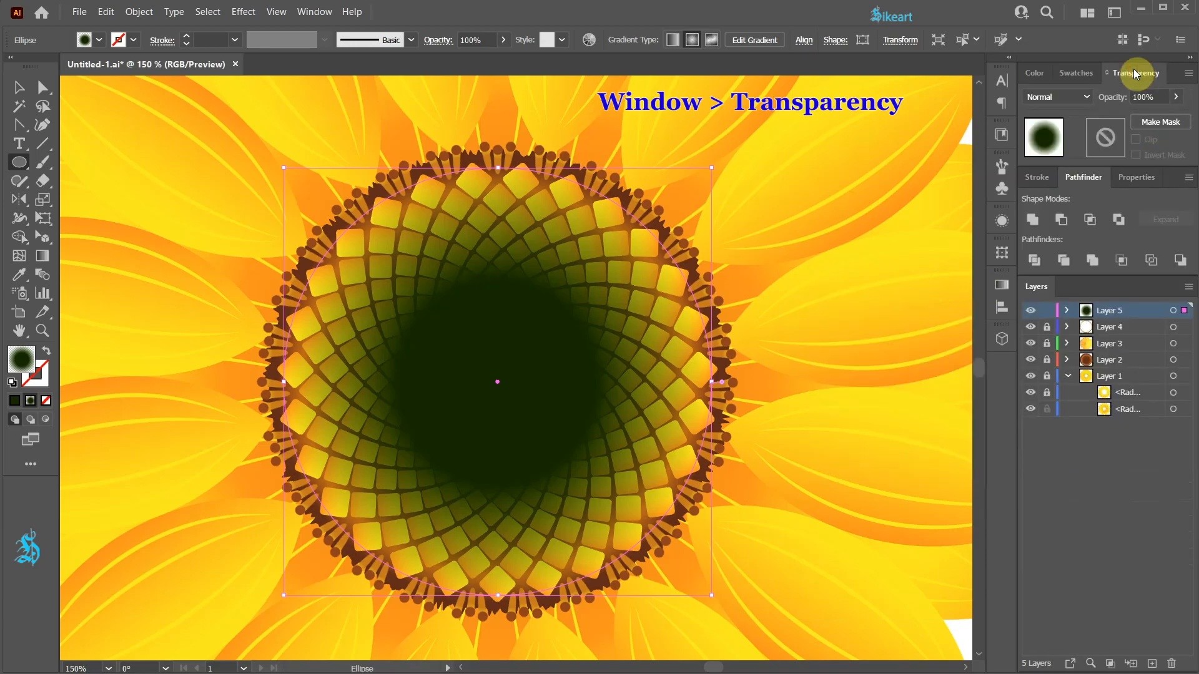
pyautogui.click(1089, 96)
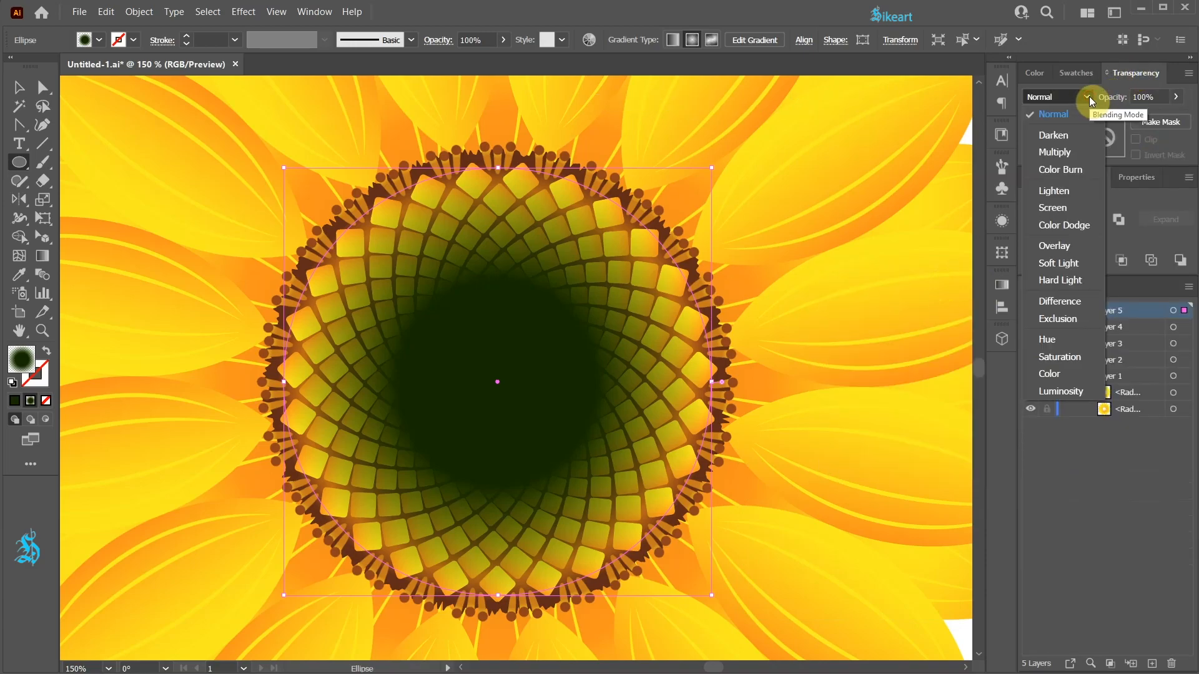
pyautogui.click(1071, 152)
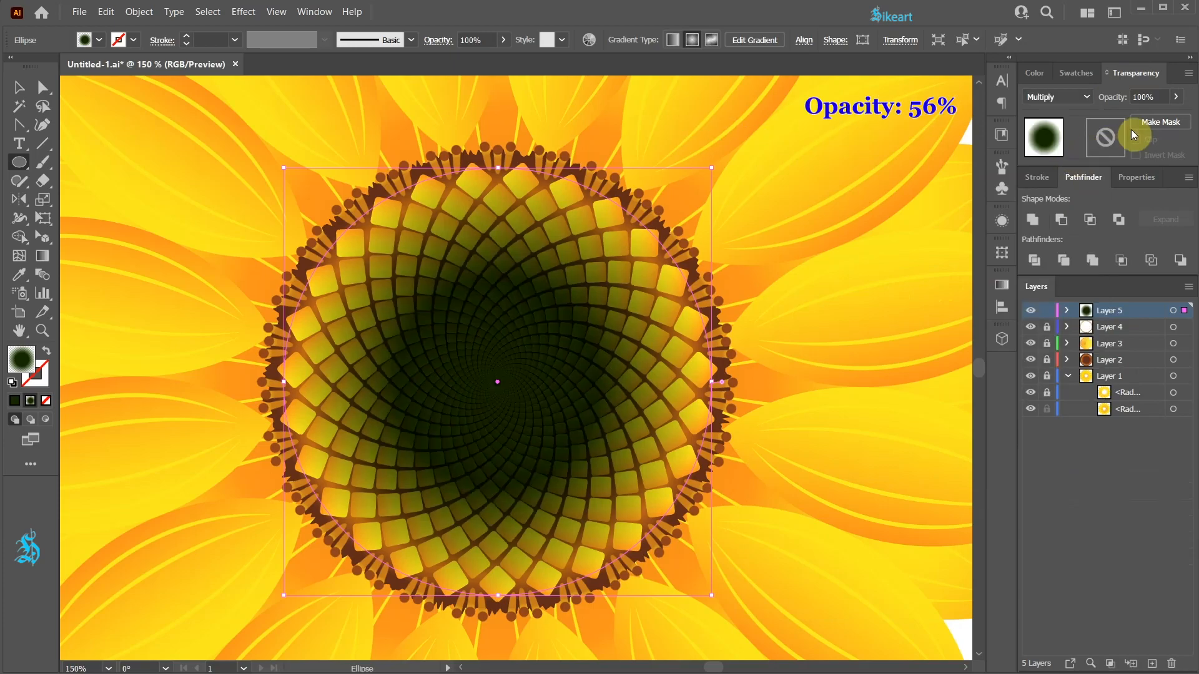
pyautogui.click(1176, 96)
pyautogui.moveTo(1145, 116); pyautogui.dragTo(1147, 119)
pyautogui.click(1071, 486)
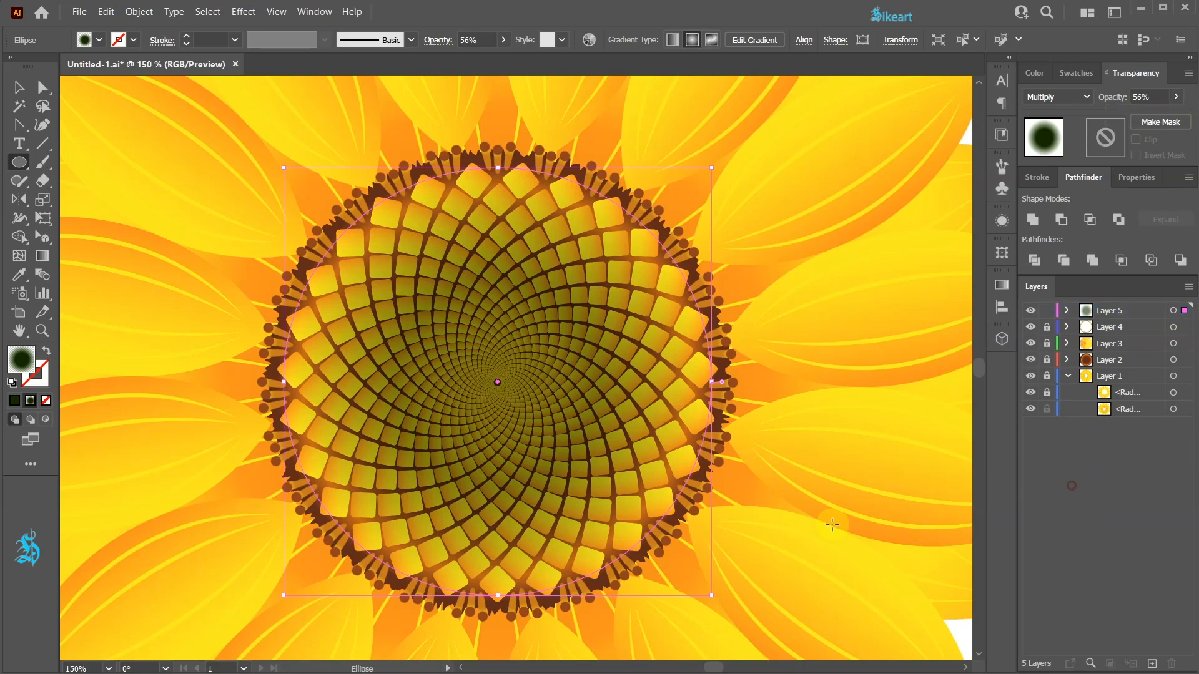